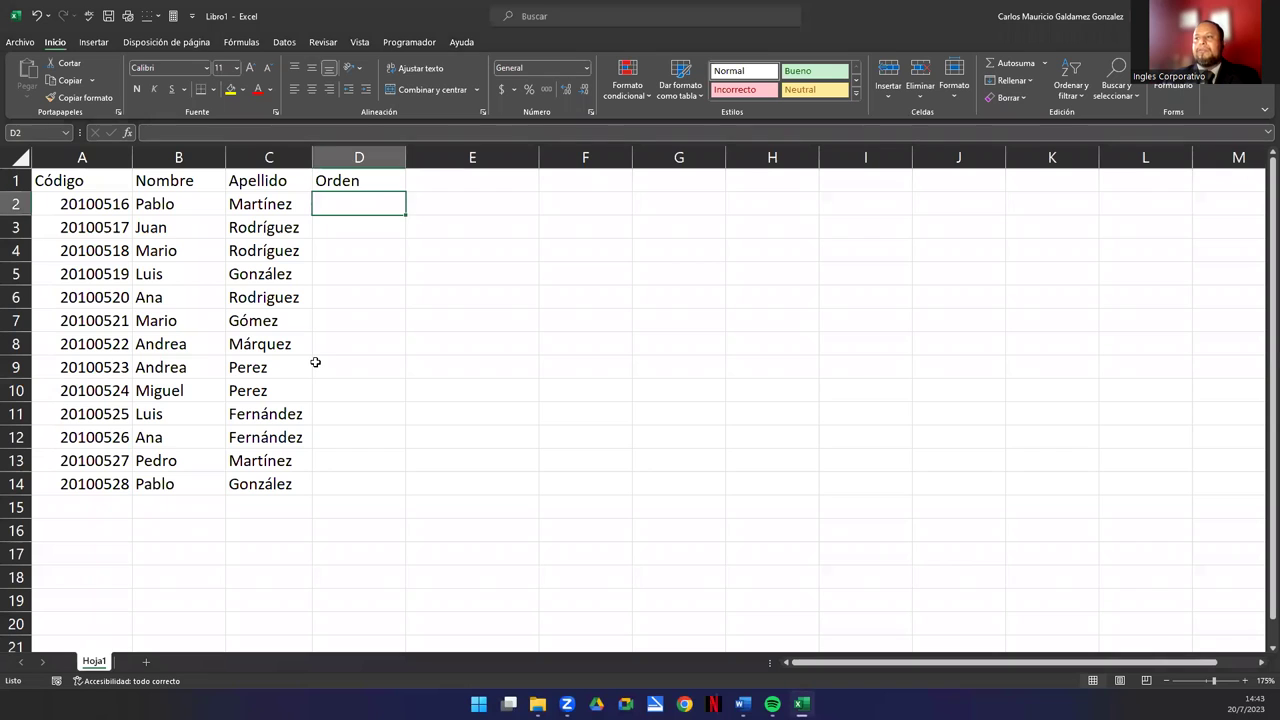
# Look over the name table by selecting the first names in column B and the empty Orden cells
pyautogui.scroll(1, 224, 347)
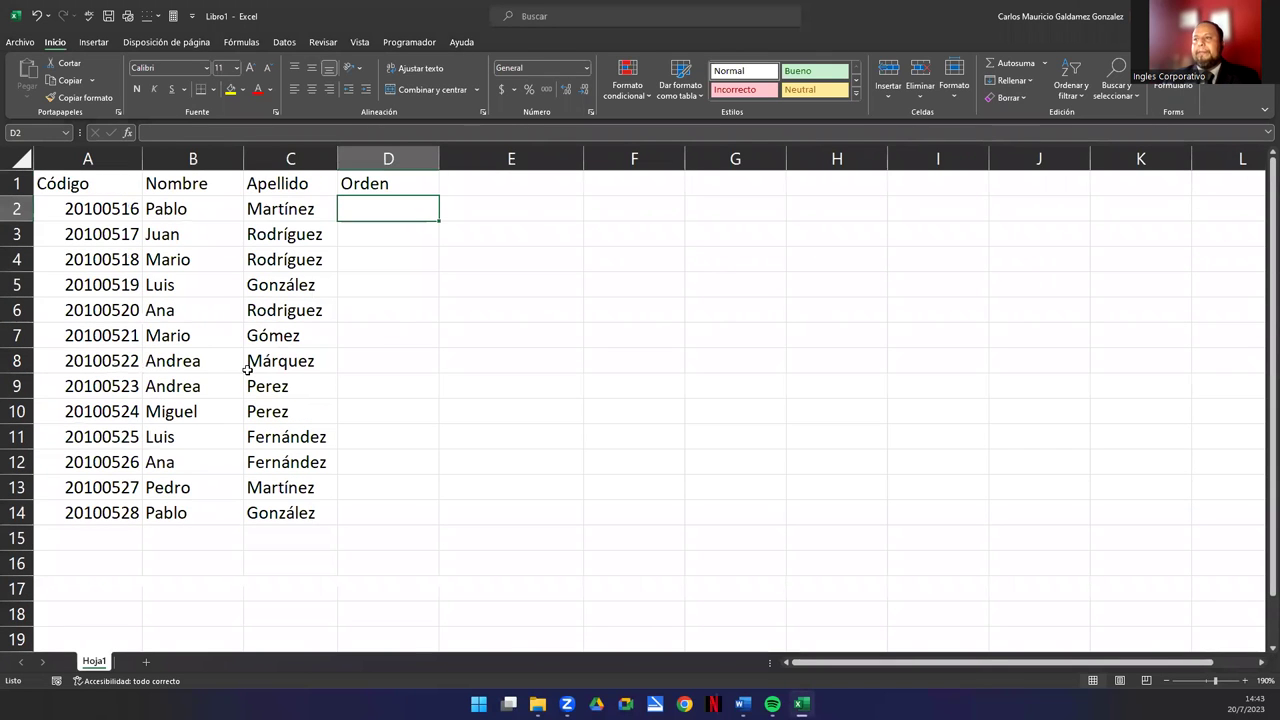
pyautogui.moveTo(100, 188); pyautogui.dragTo(388, 518)
pyautogui.click(377, 488)
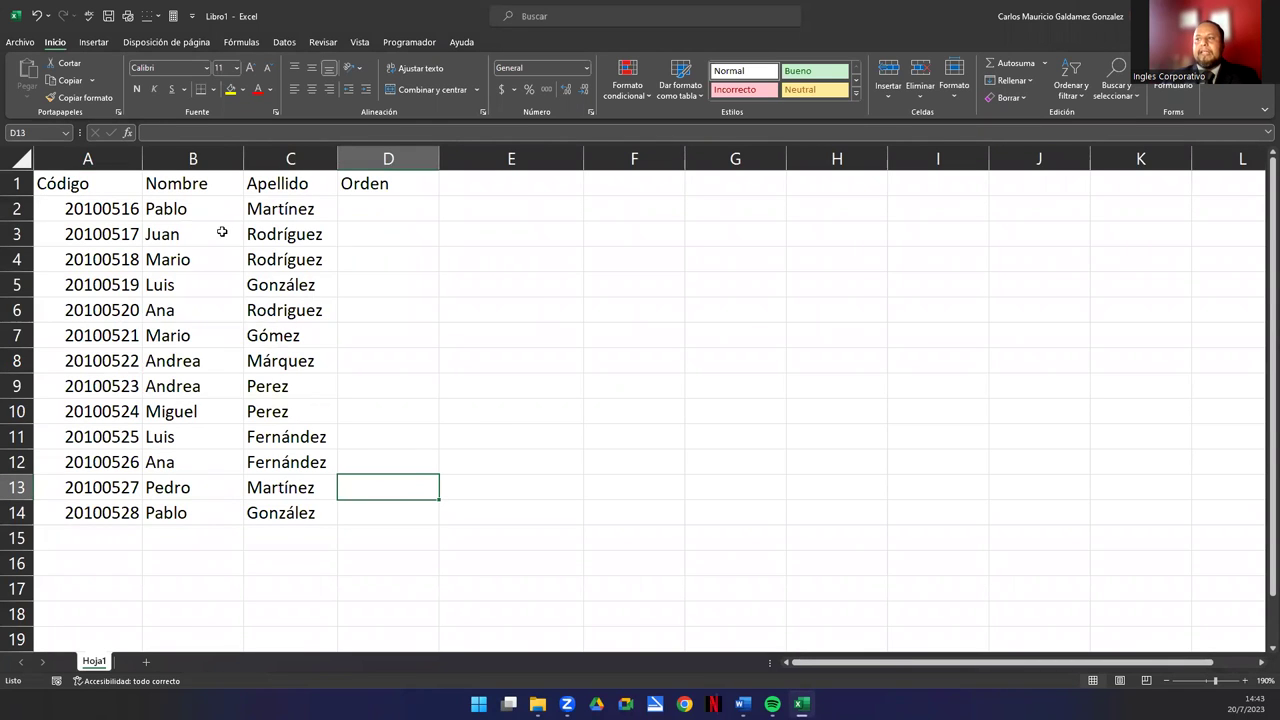
pyautogui.moveTo(188, 212); pyautogui.dragTo(234, 503)
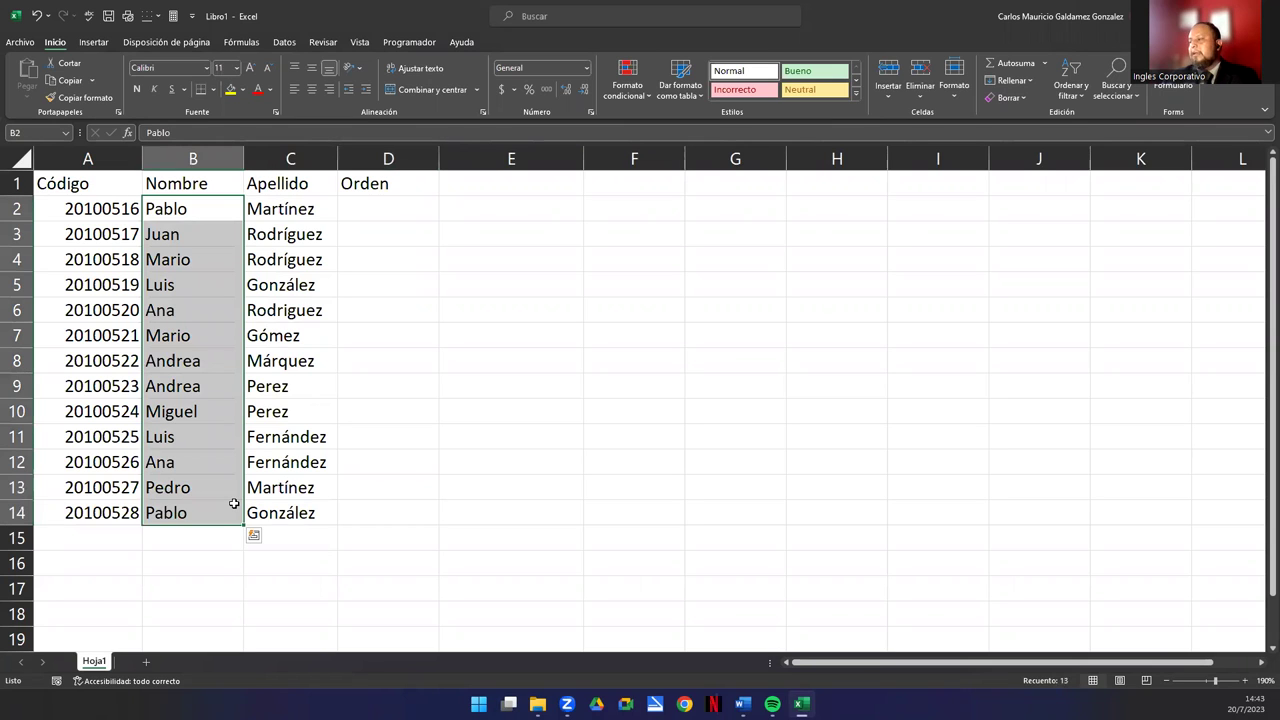
pyautogui.moveTo(384, 206); pyautogui.dragTo(394, 515)
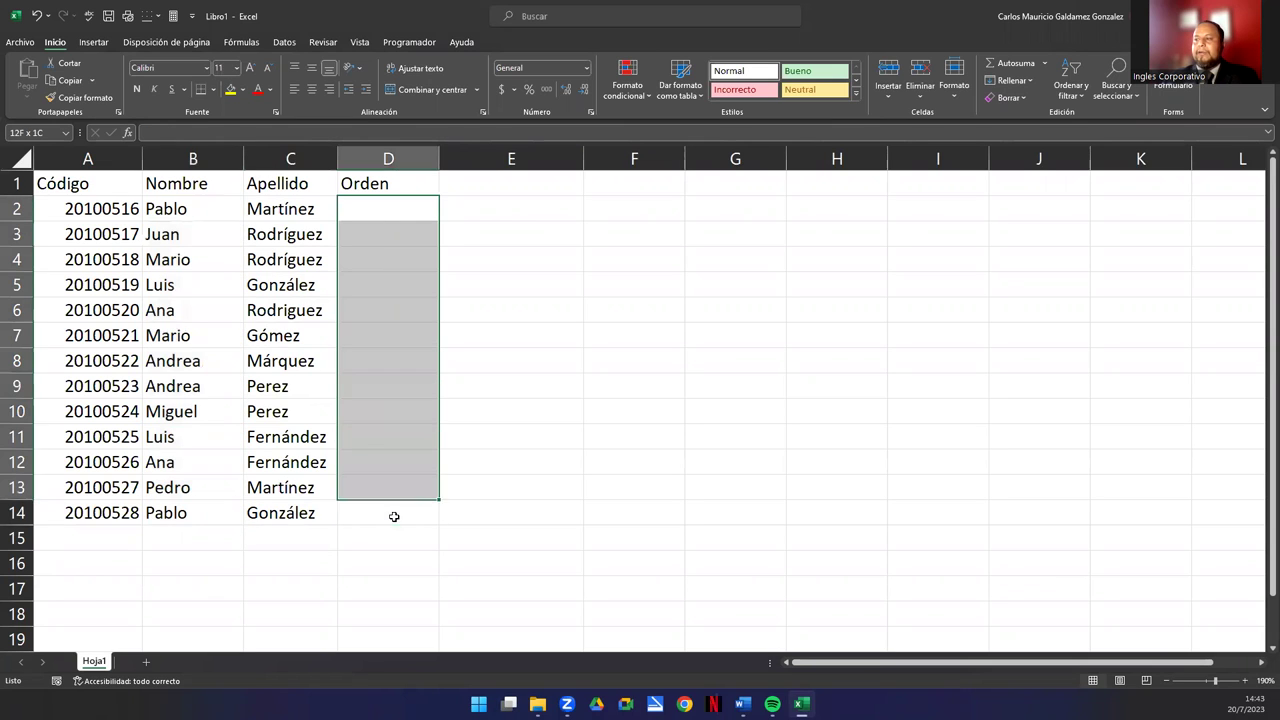
pyautogui.click(390, 503)
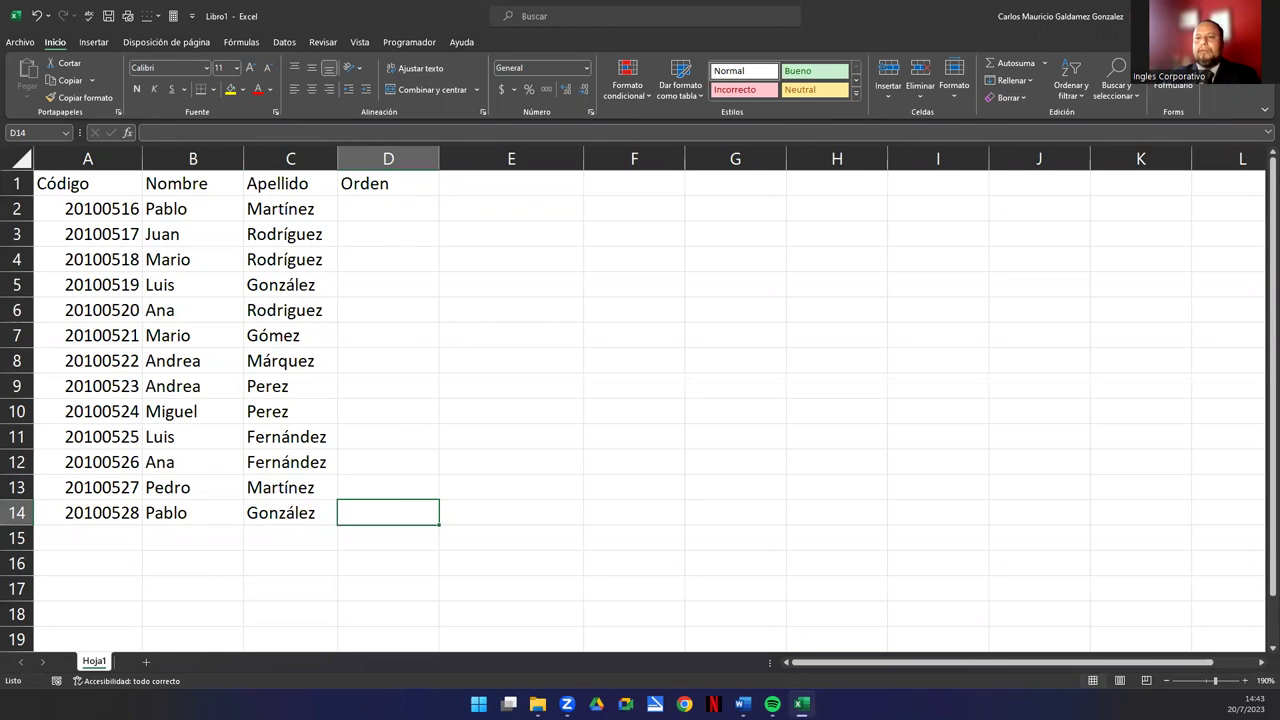
# Enter =ALEATORIO() in D2 and fill it down to D14
pyautogui.click(411, 206)
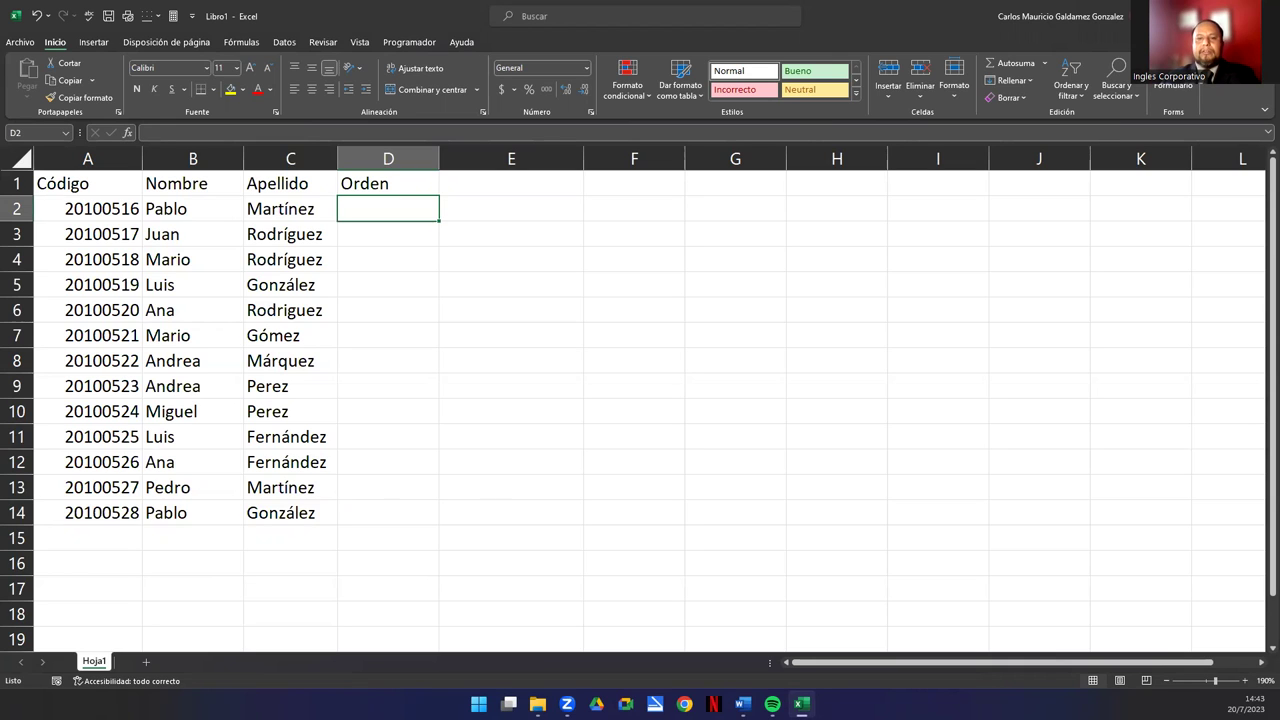
pyautogui.write('=alea')
pyautogui.press('Tab')
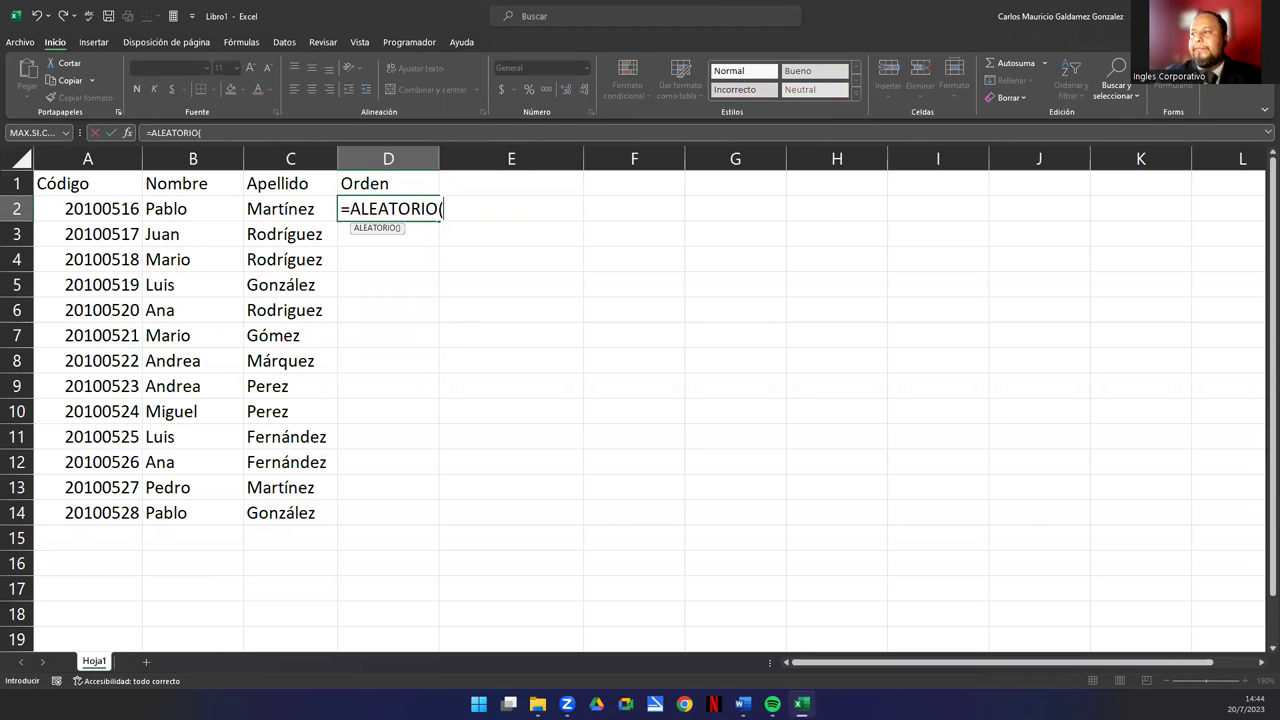
pyautogui.write(')')
pyautogui.press('Return')
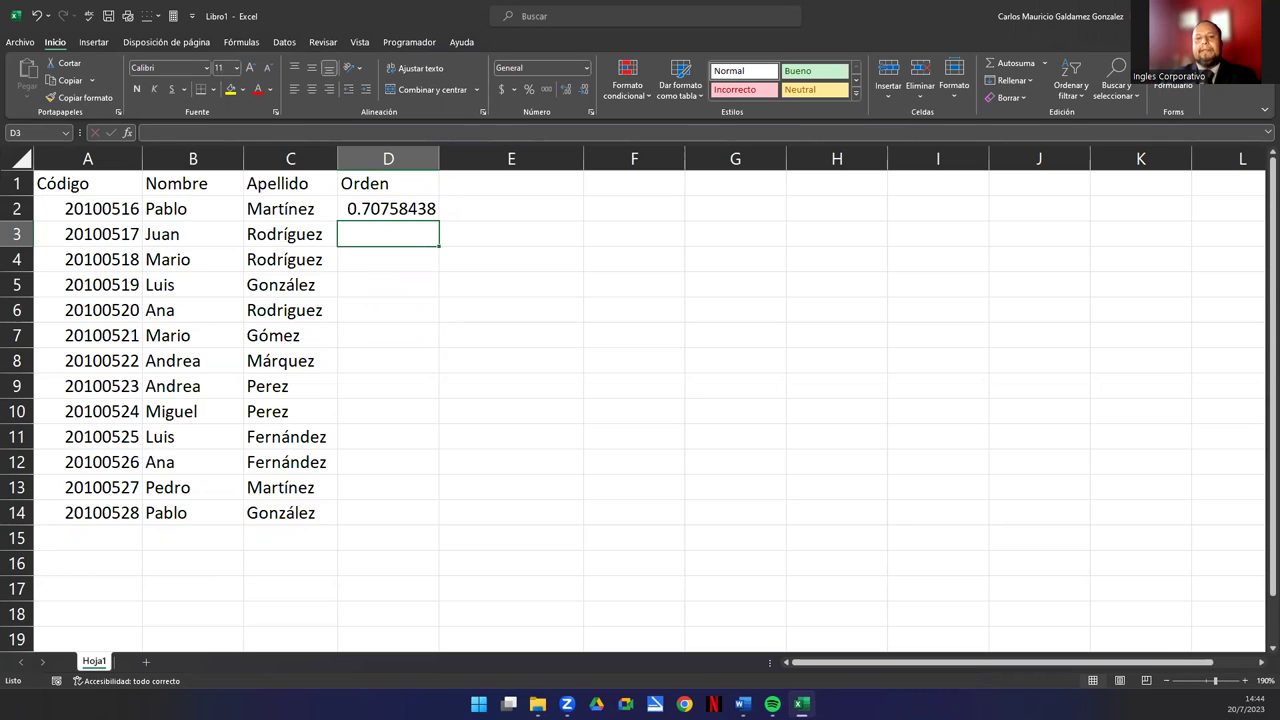
pyautogui.click(362, 208)
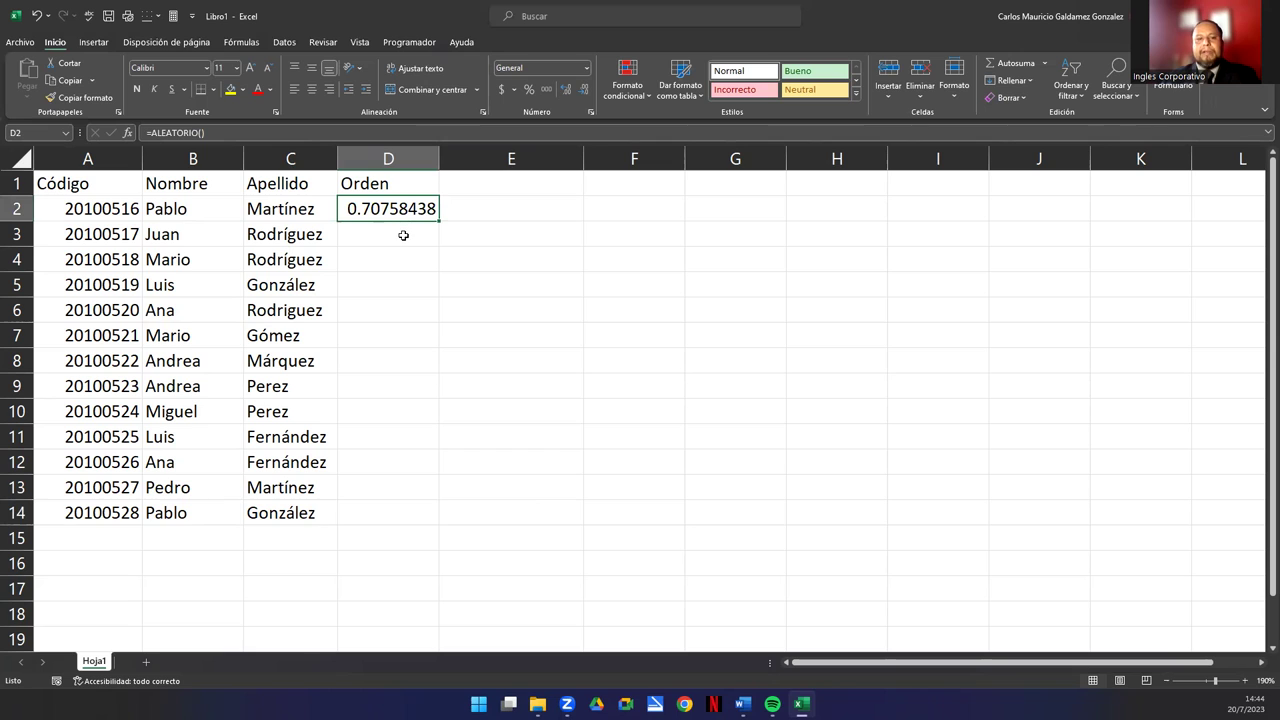
pyautogui.doubleClick(439, 221)
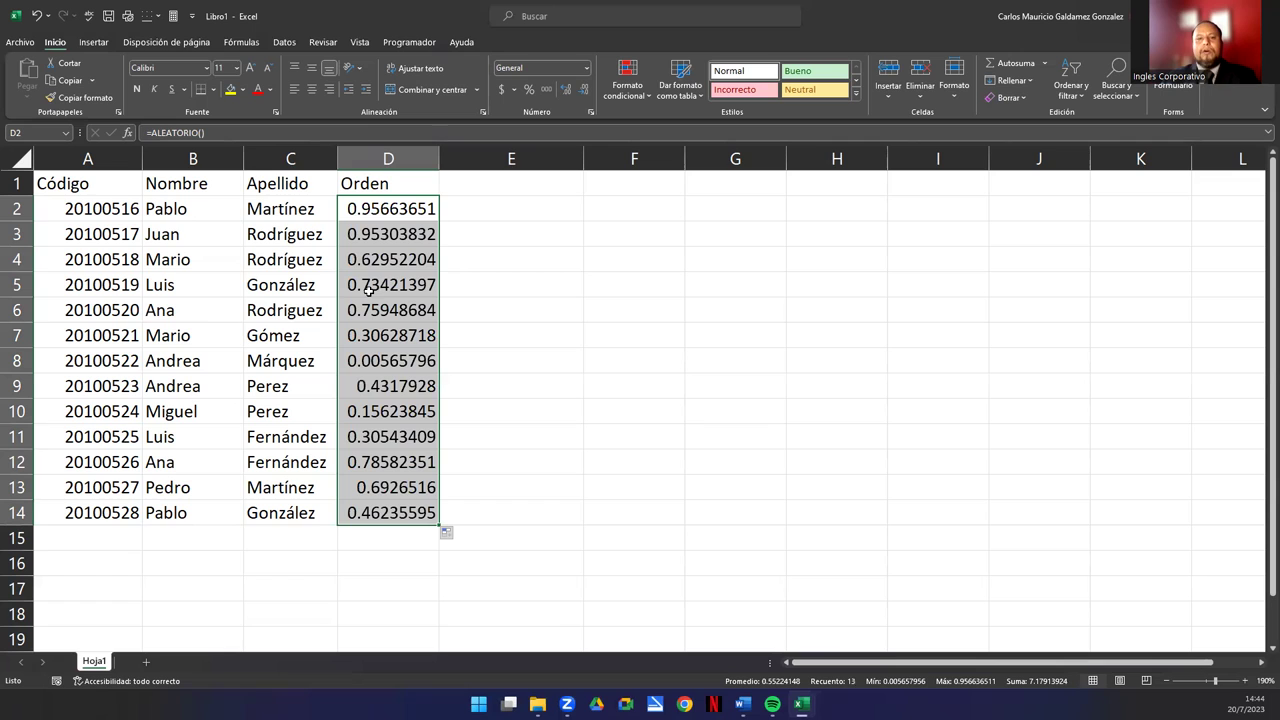
# Recalculate the ALEATORIO values in D2:D14 six times with F9
pyautogui.press('F9')
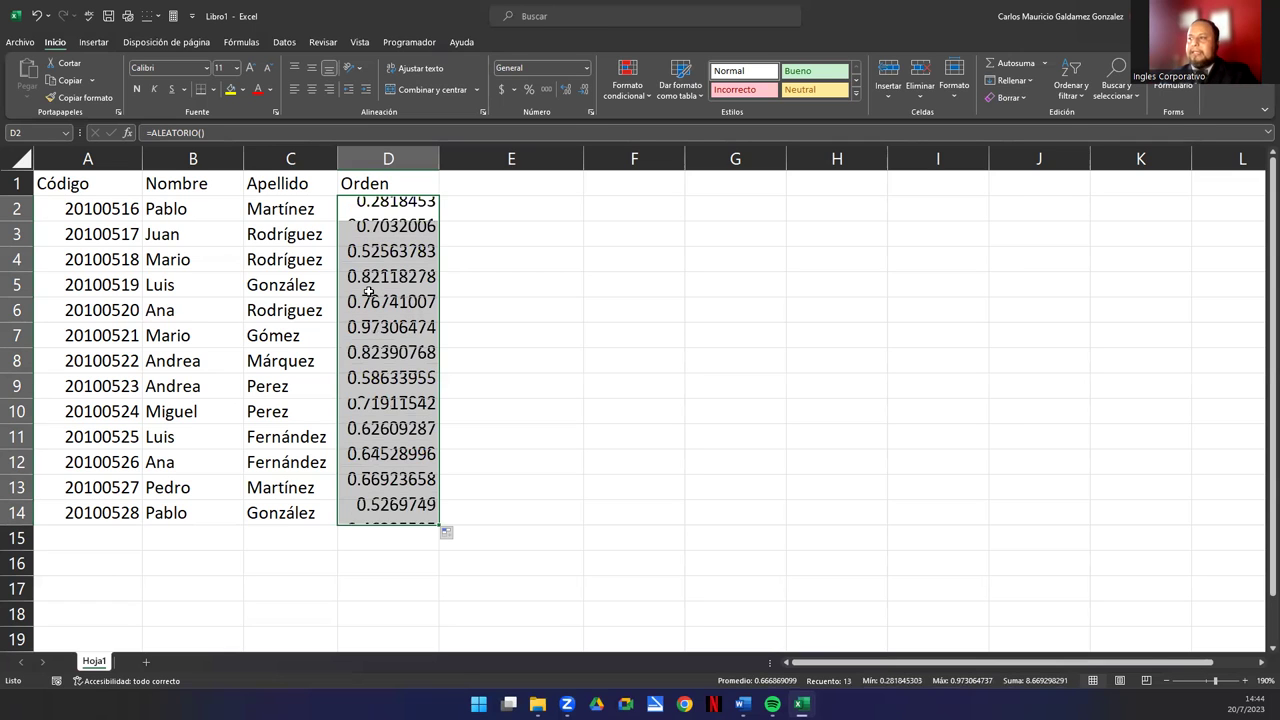
pyautogui.press('F9')
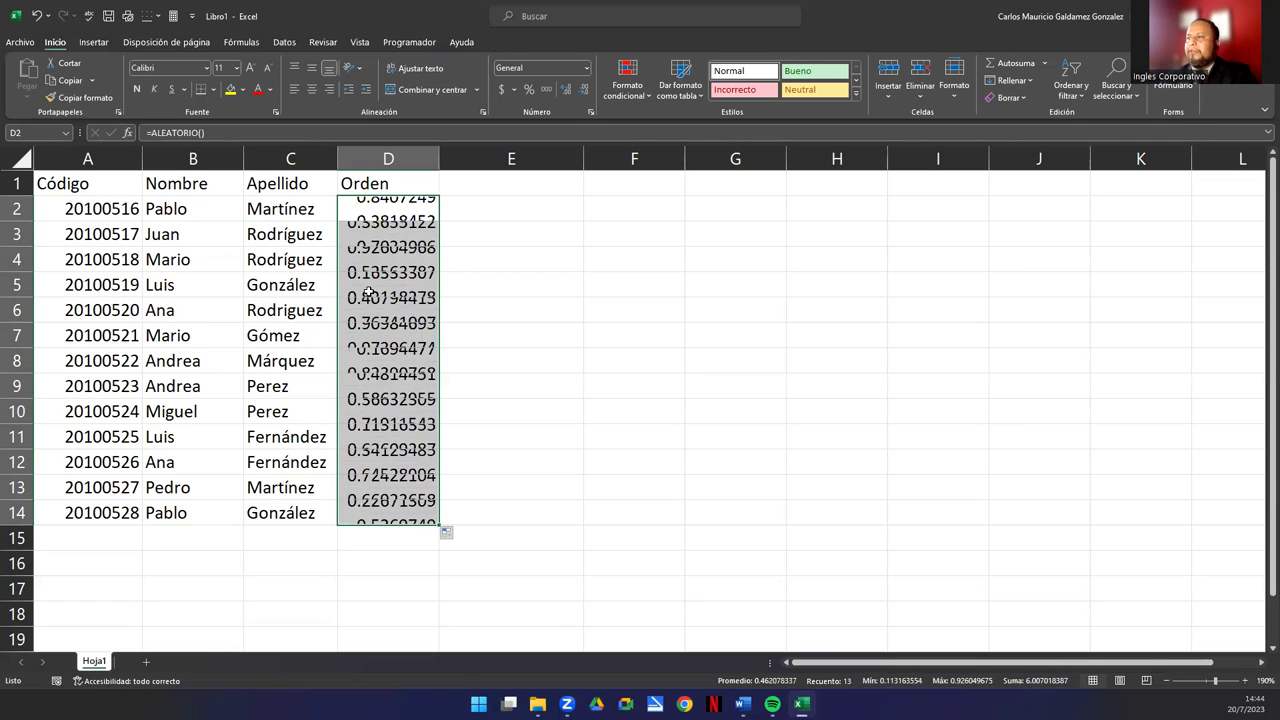
pyautogui.press('F9')
pyautogui.press('F9')
pyautogui.press('F9')
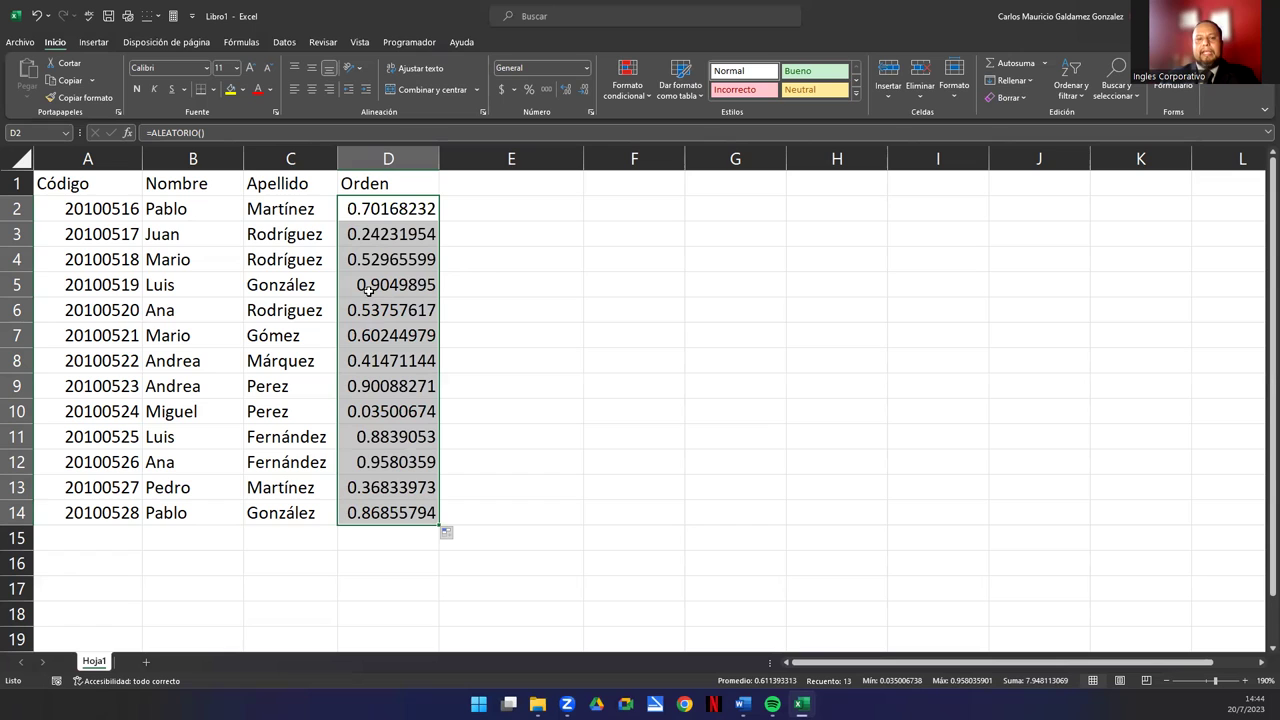
pyautogui.press('F9')
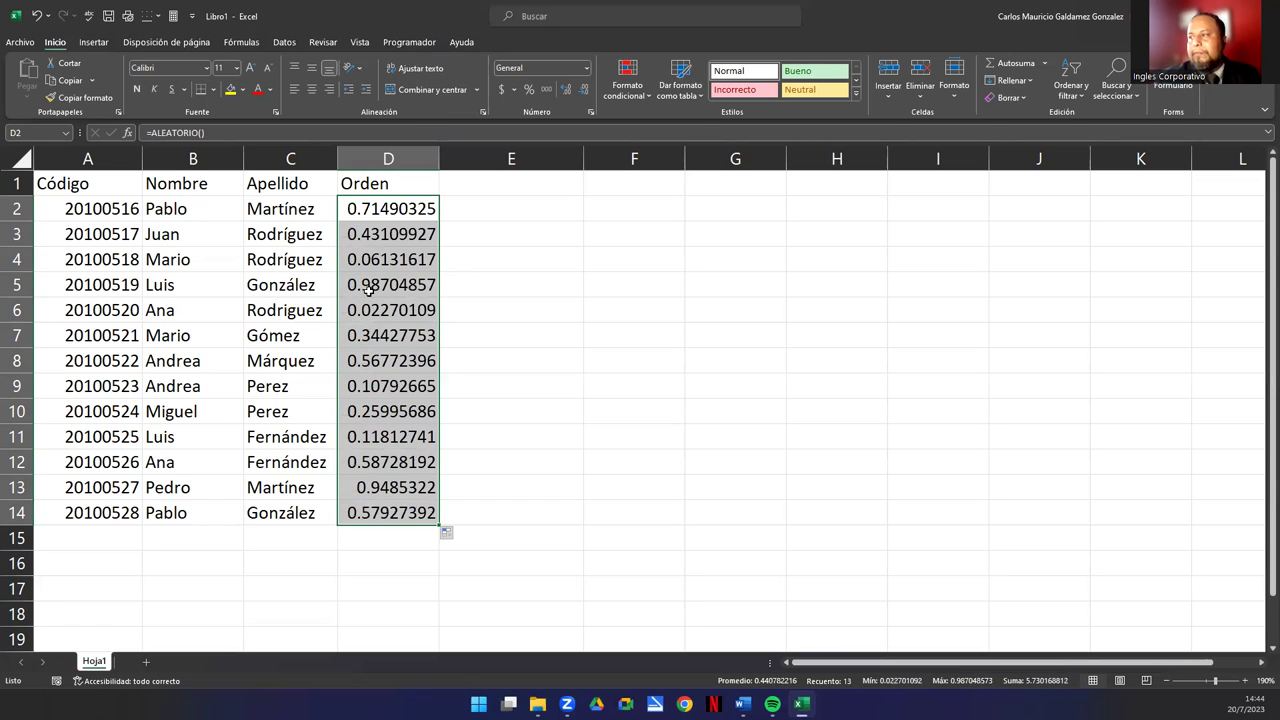
pyautogui.press('F9')
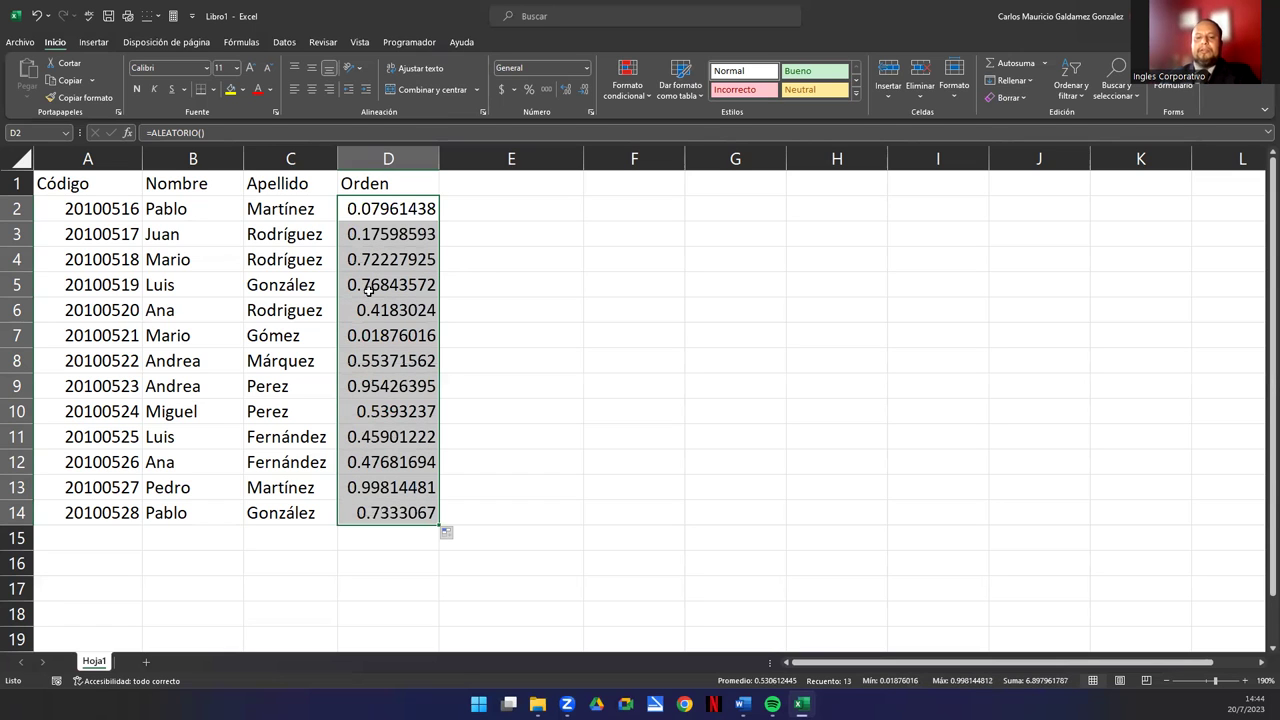
pyautogui.press('F9')
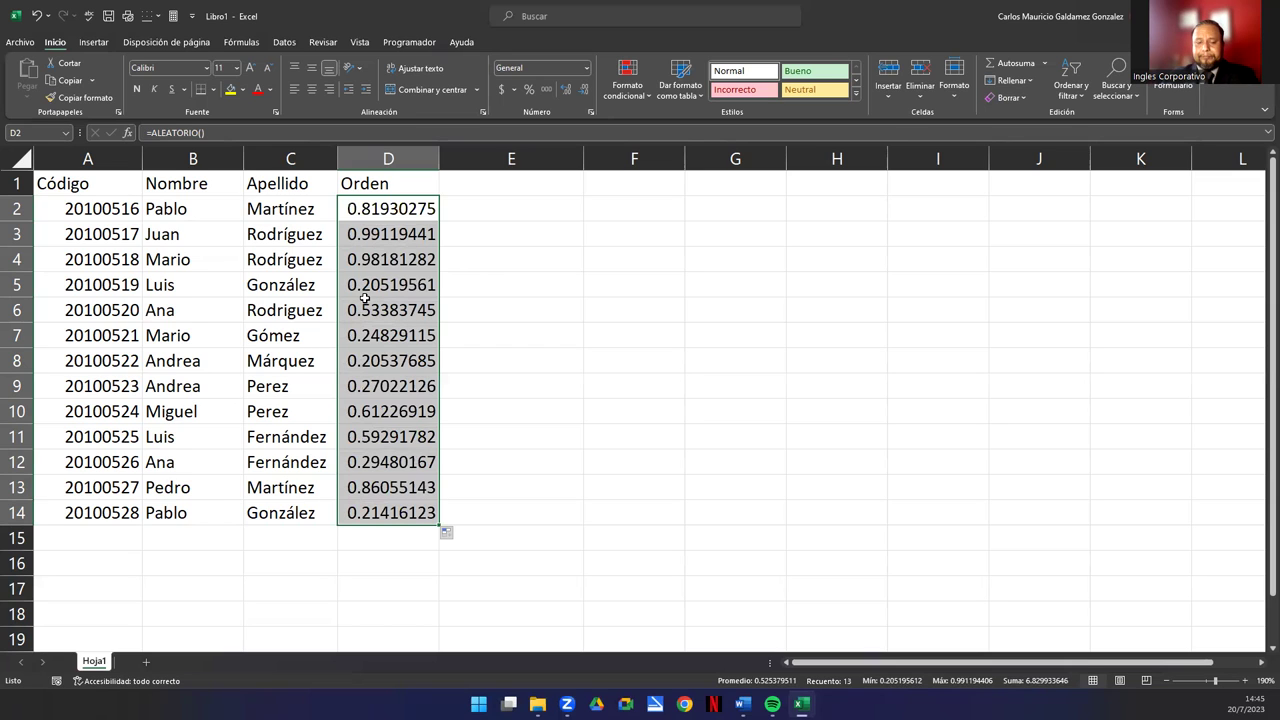
pyautogui.hotkey('alt', 'Tab')
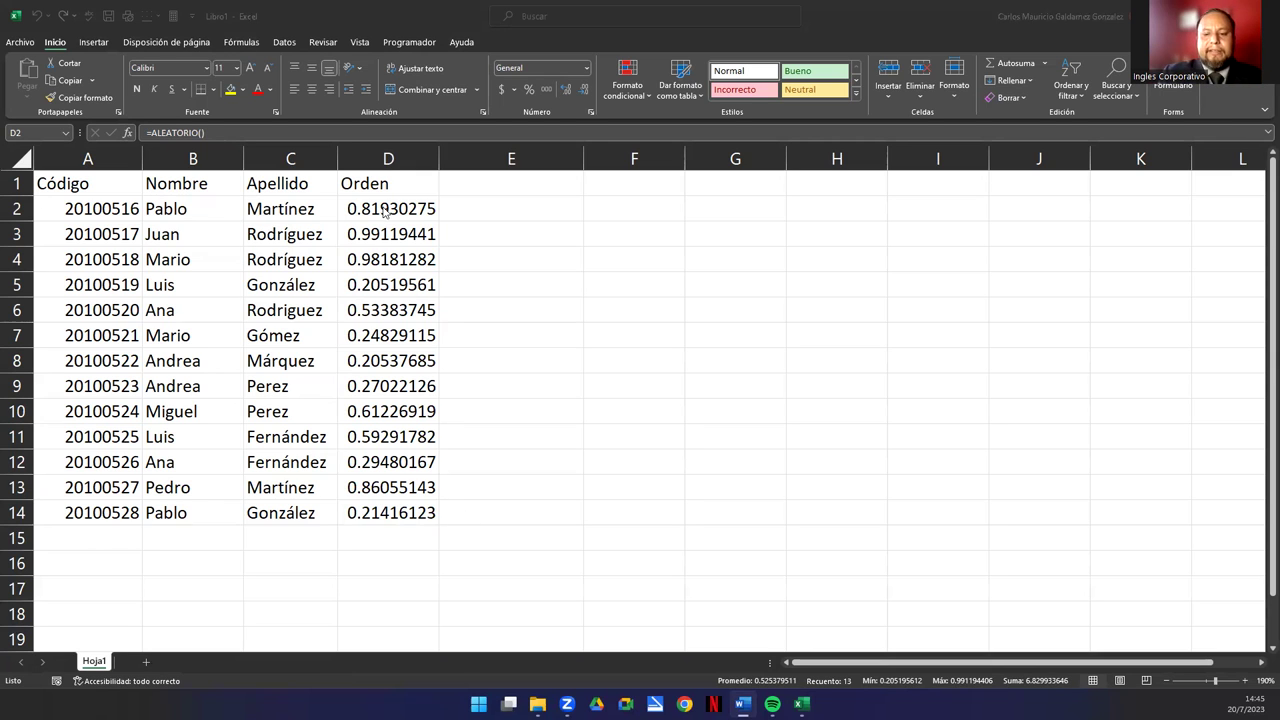
# Open the VBA editor with Alt+F11, then return to the workbook and select an empty cell
pyautogui.hotkey('alt', 'F11')
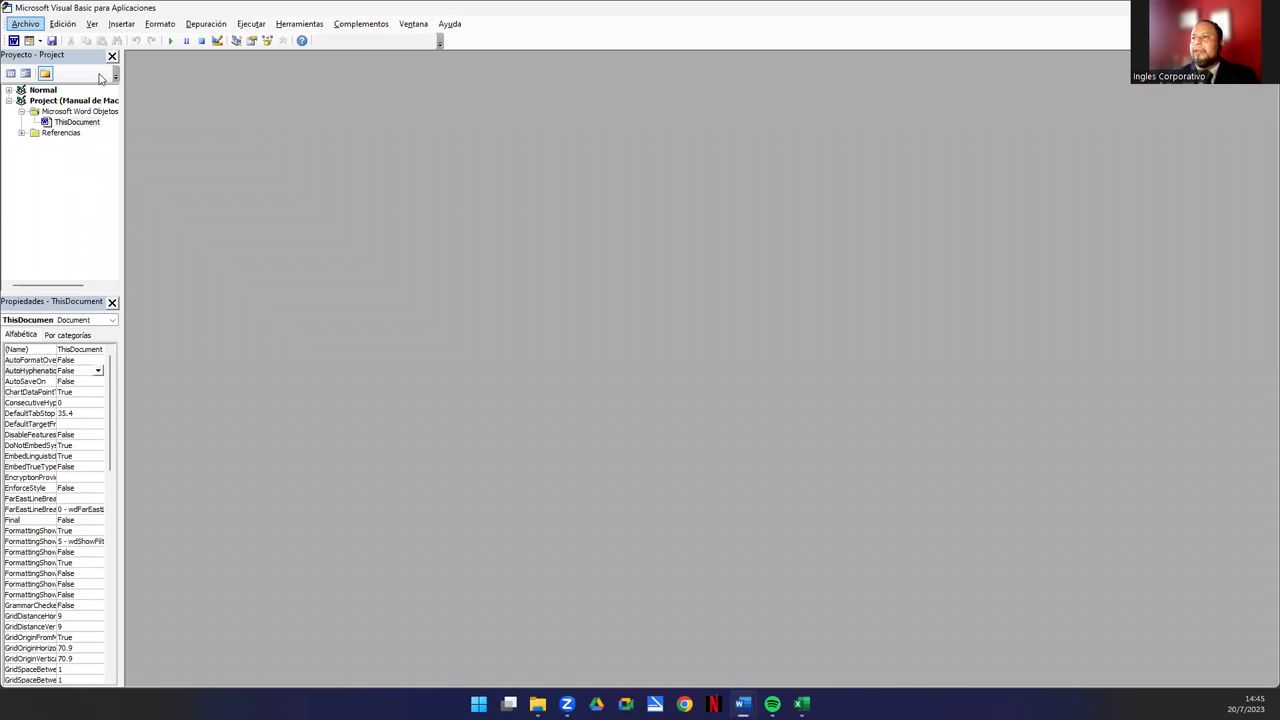
pyautogui.press('Right')
pyautogui.press('Right')
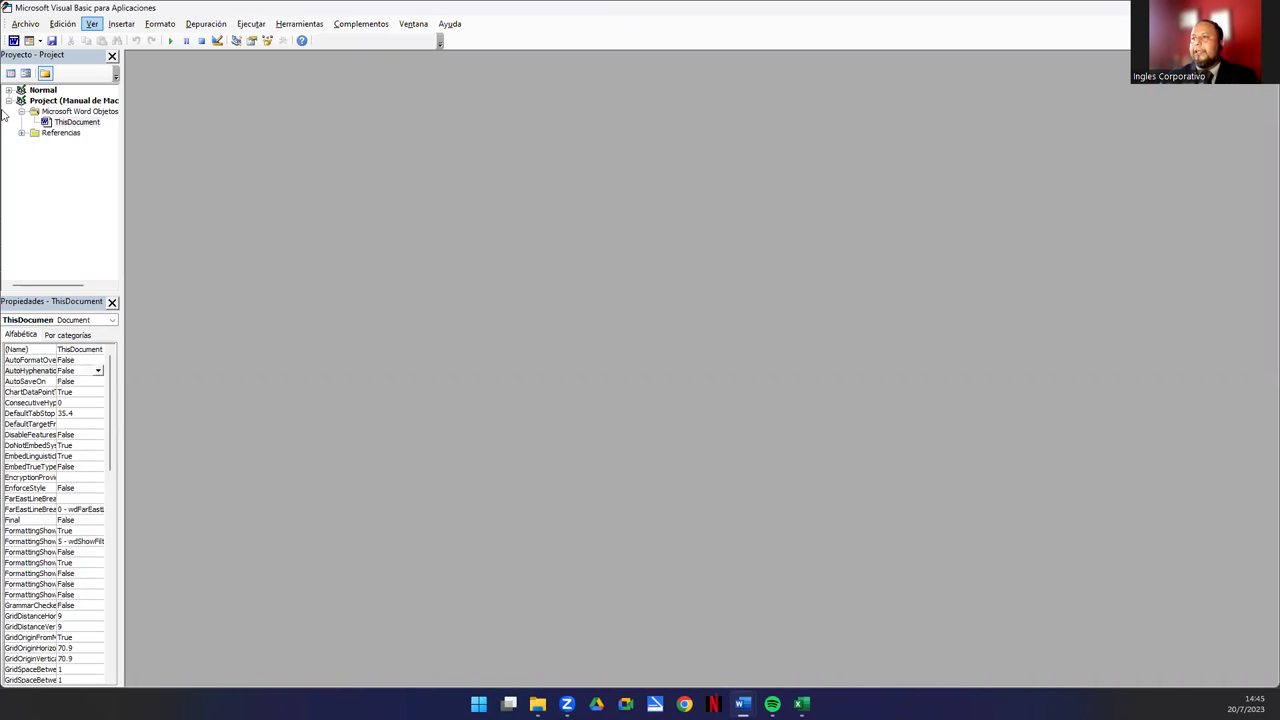
pyautogui.click(1160, 8)
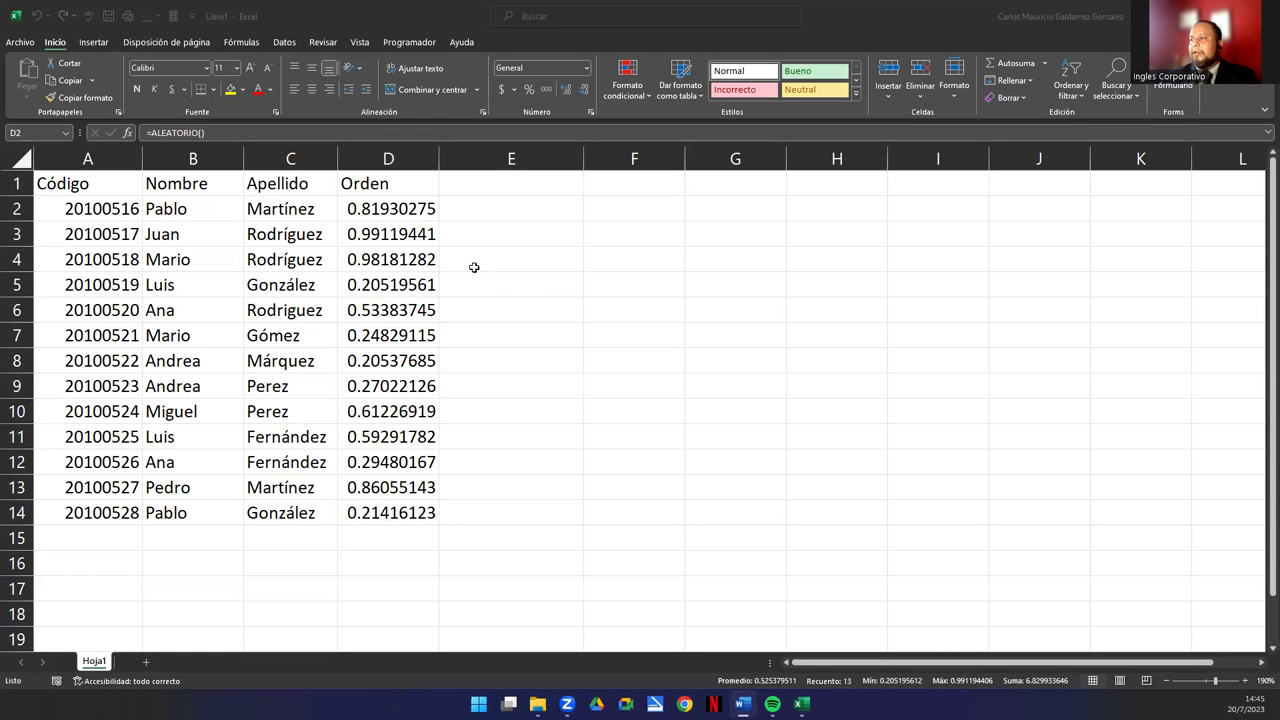
pyautogui.click(474, 264)
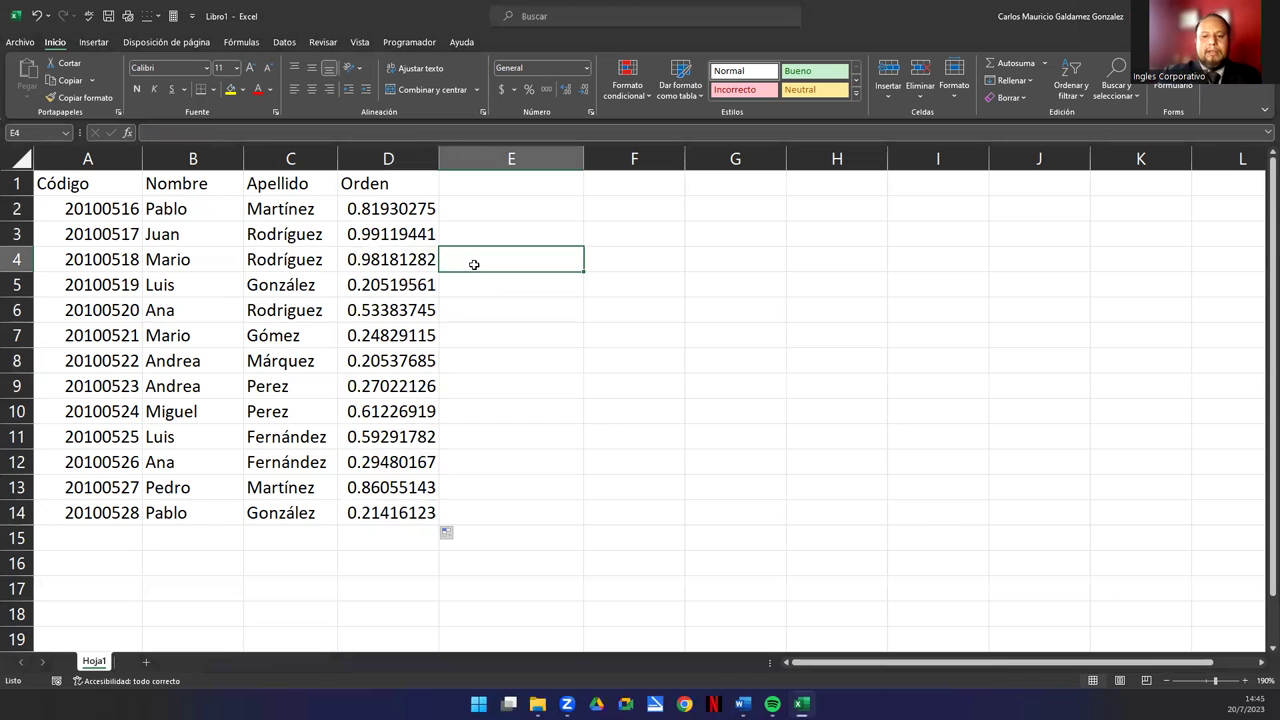
# In the workbook's VBA editor, start the Sub sorteo1() procedure in Módulo1
pyautogui.hotkey('alt', 'F11')
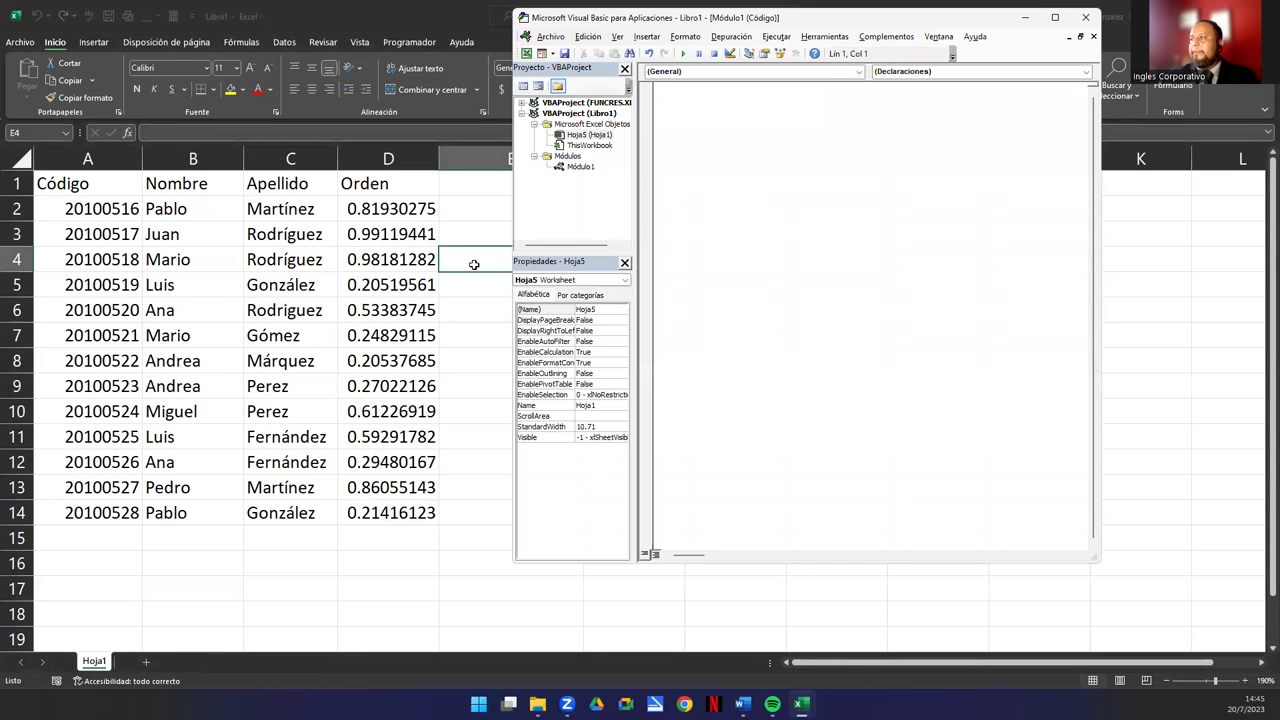
pyautogui.click(581, 166)
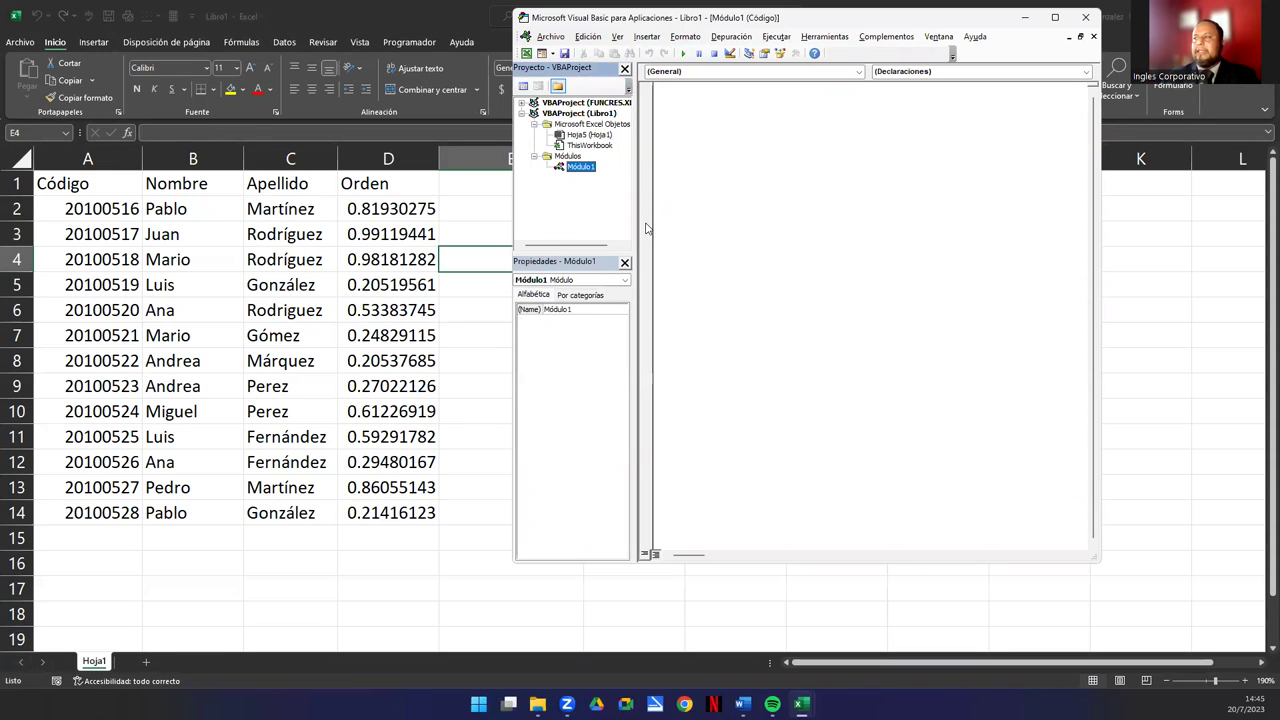
pyautogui.click(709, 153)
pyautogui.write('Sub sorteo1')
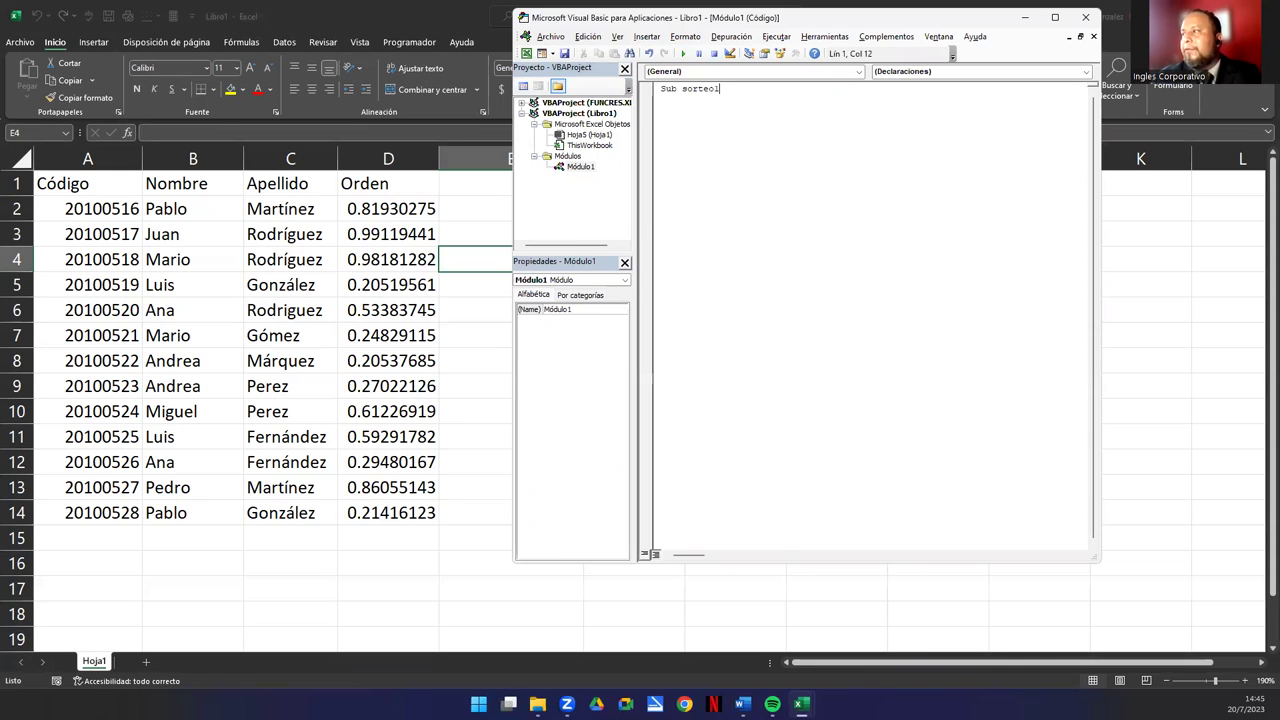
pyautogui.write('()')
pyautogui.press('Return')
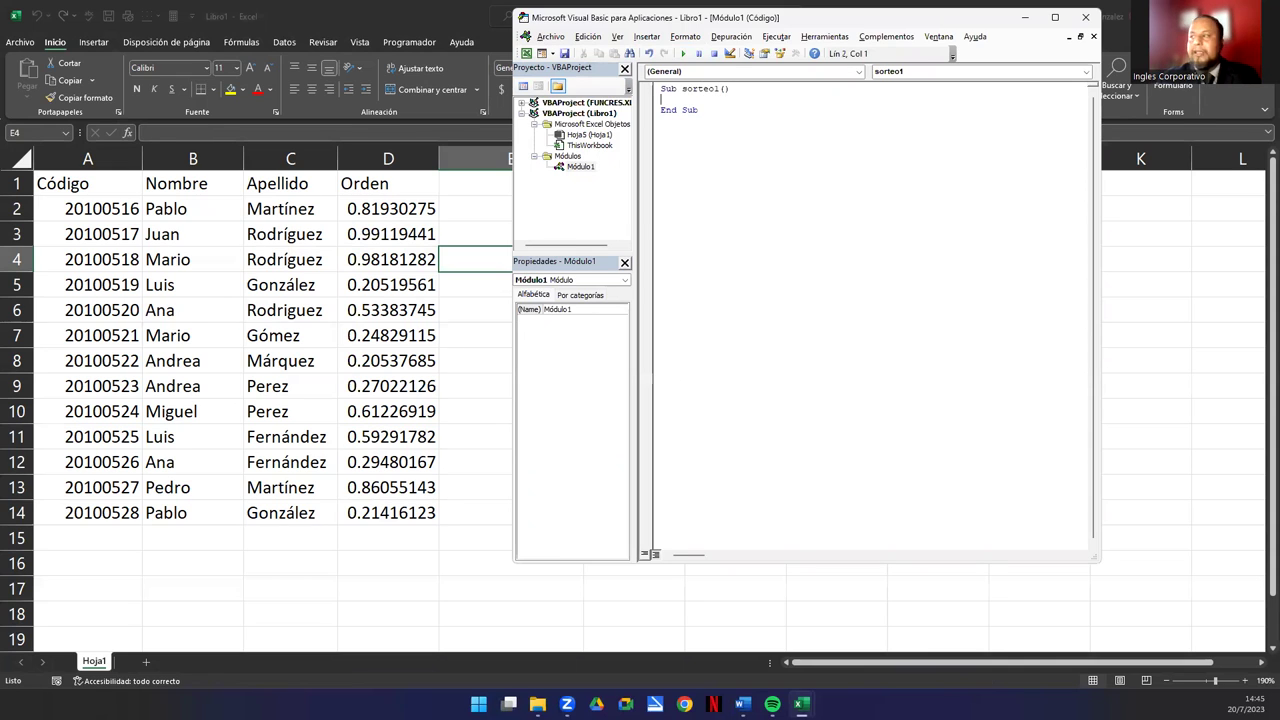
# Add the line cantidad = InputBox("Ingrese una cantidad", "Sorteo 1 ")
pyautogui.write('cantidad =')
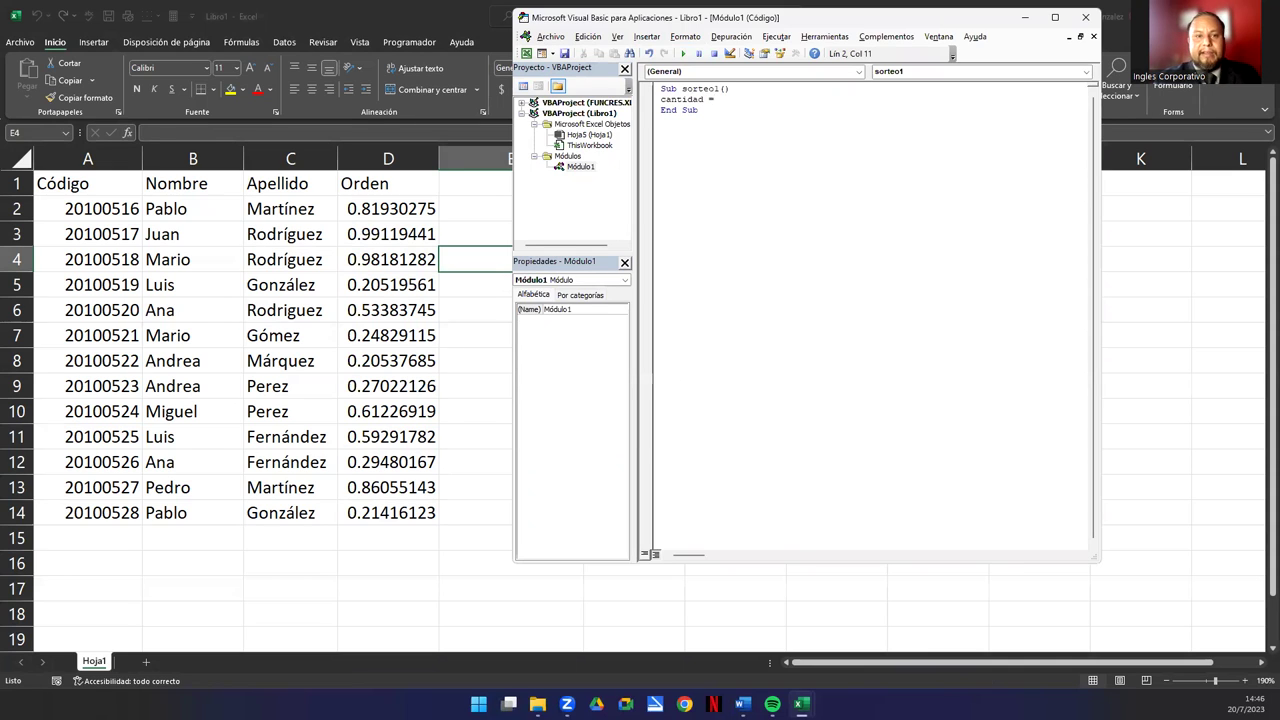
pyautogui.write('input')
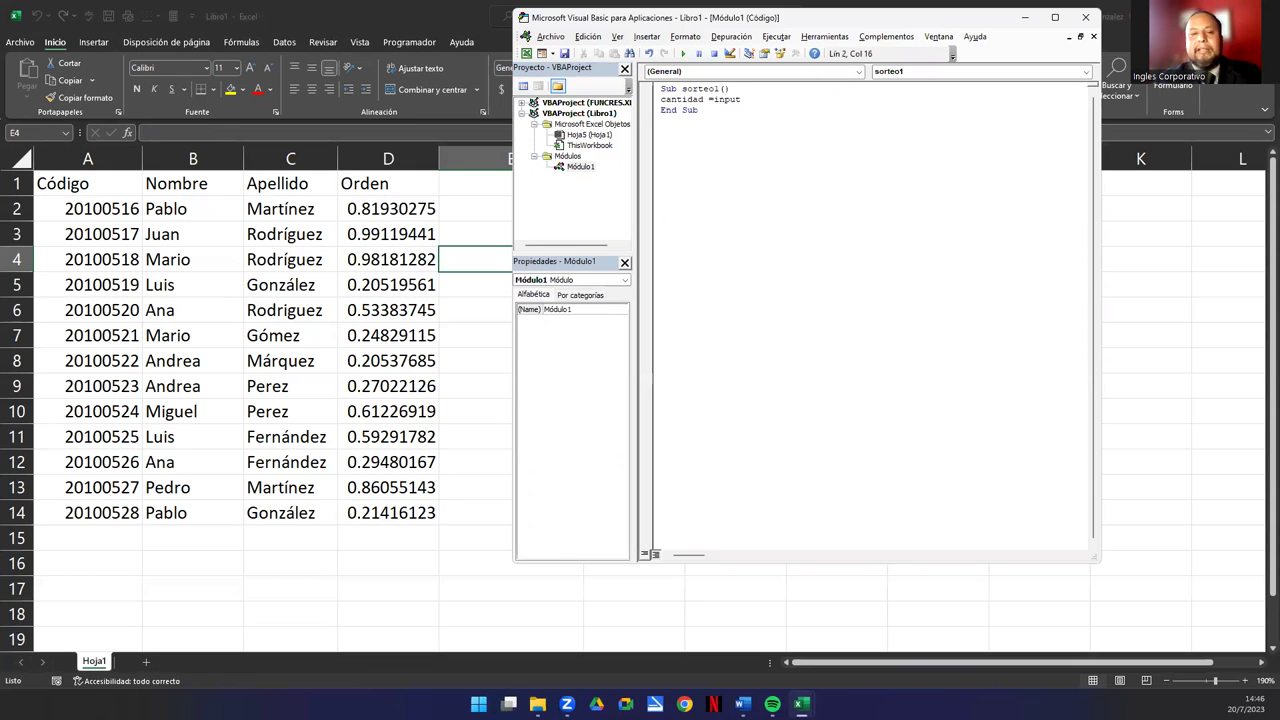
pyautogui.write('box')
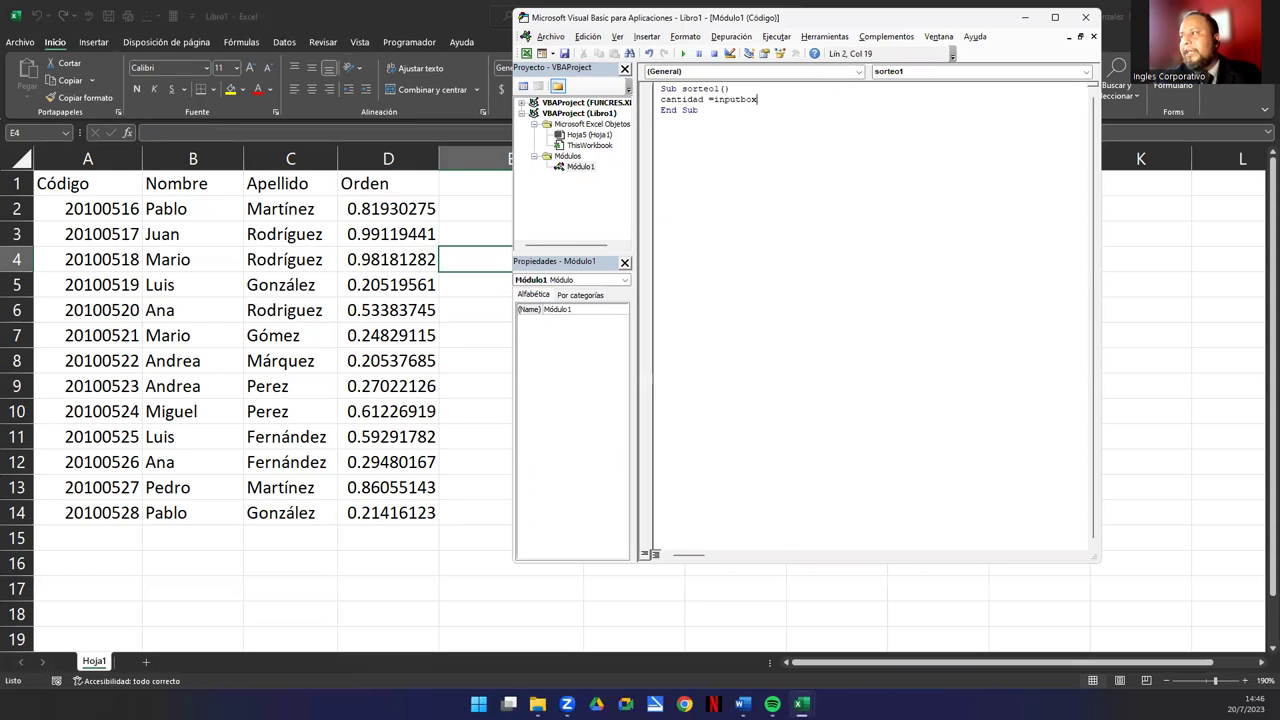
pyautogui.write('(')
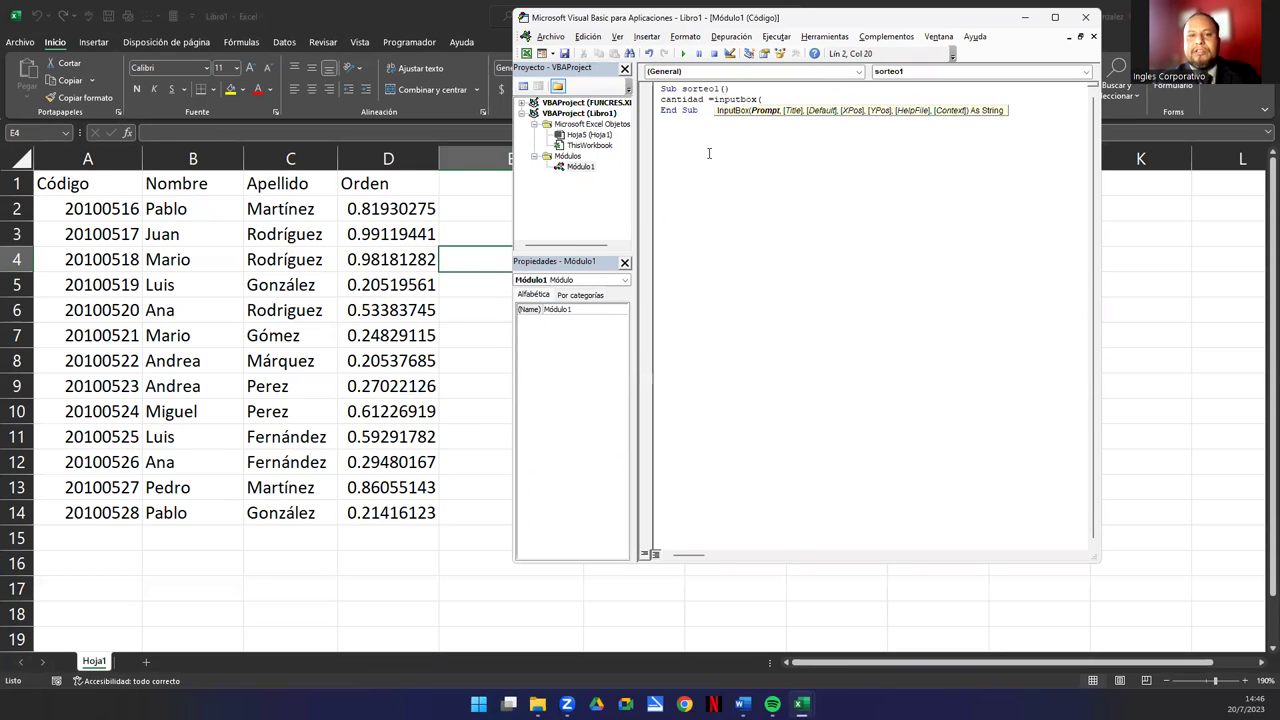
pyautogui.write('"')
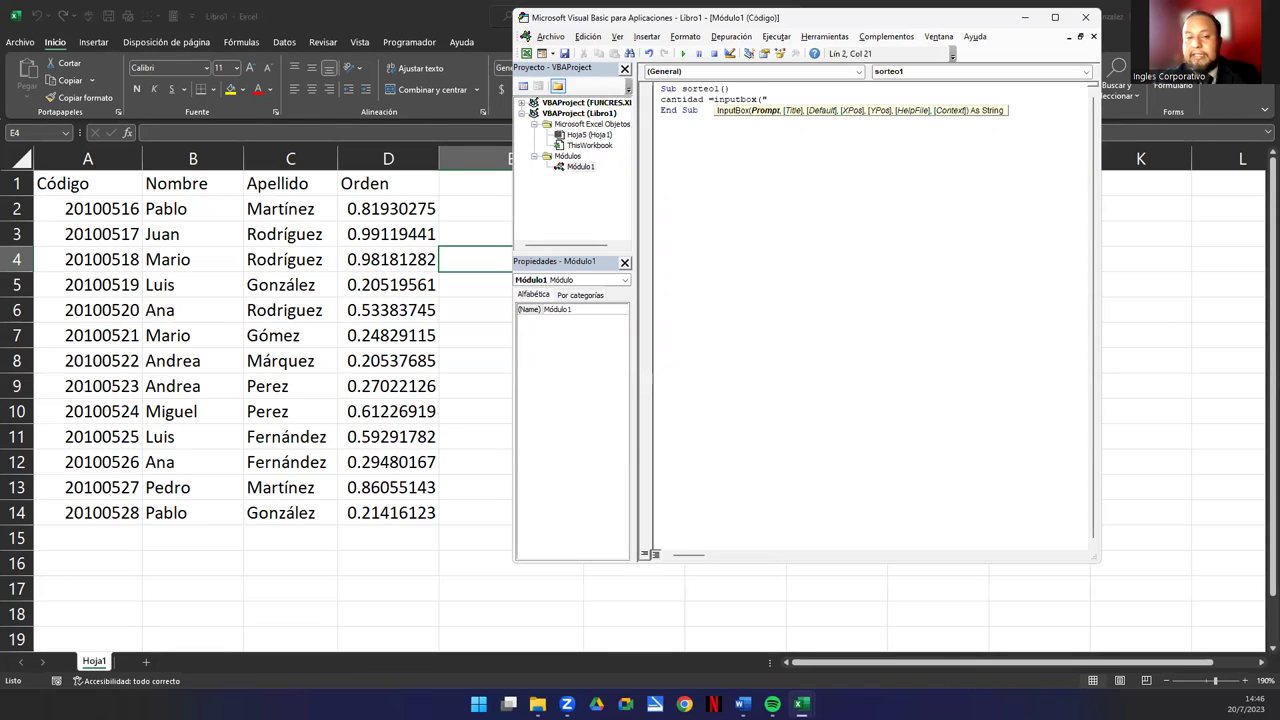
pyautogui.write('Int')
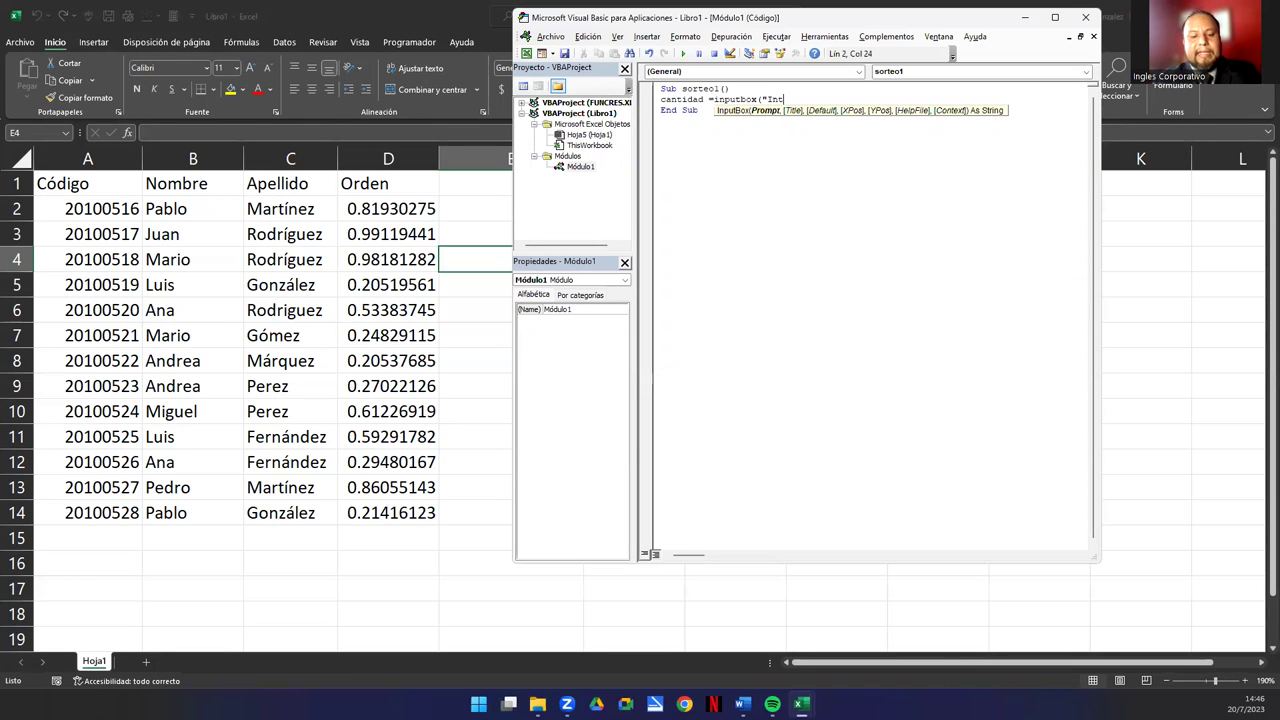
pyautogui.press('BackSpace')
pyautogui.write('grese una cantidad"')
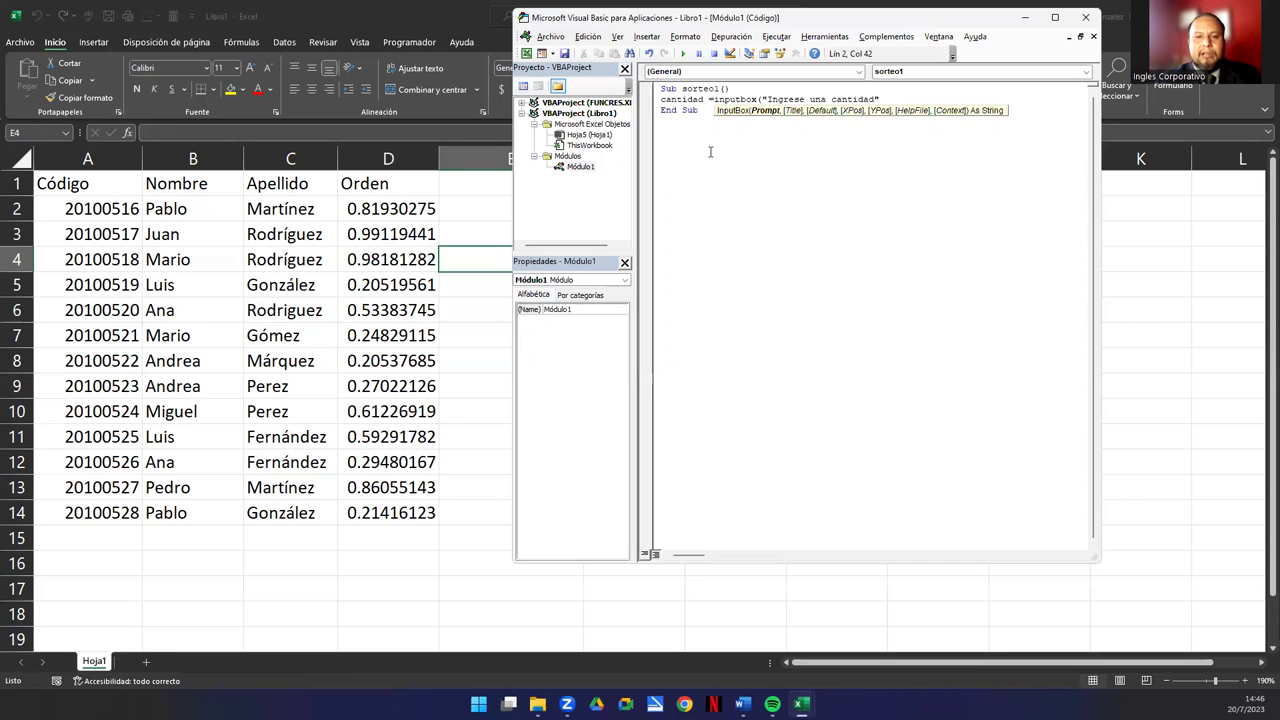
pyautogui.write(', ')
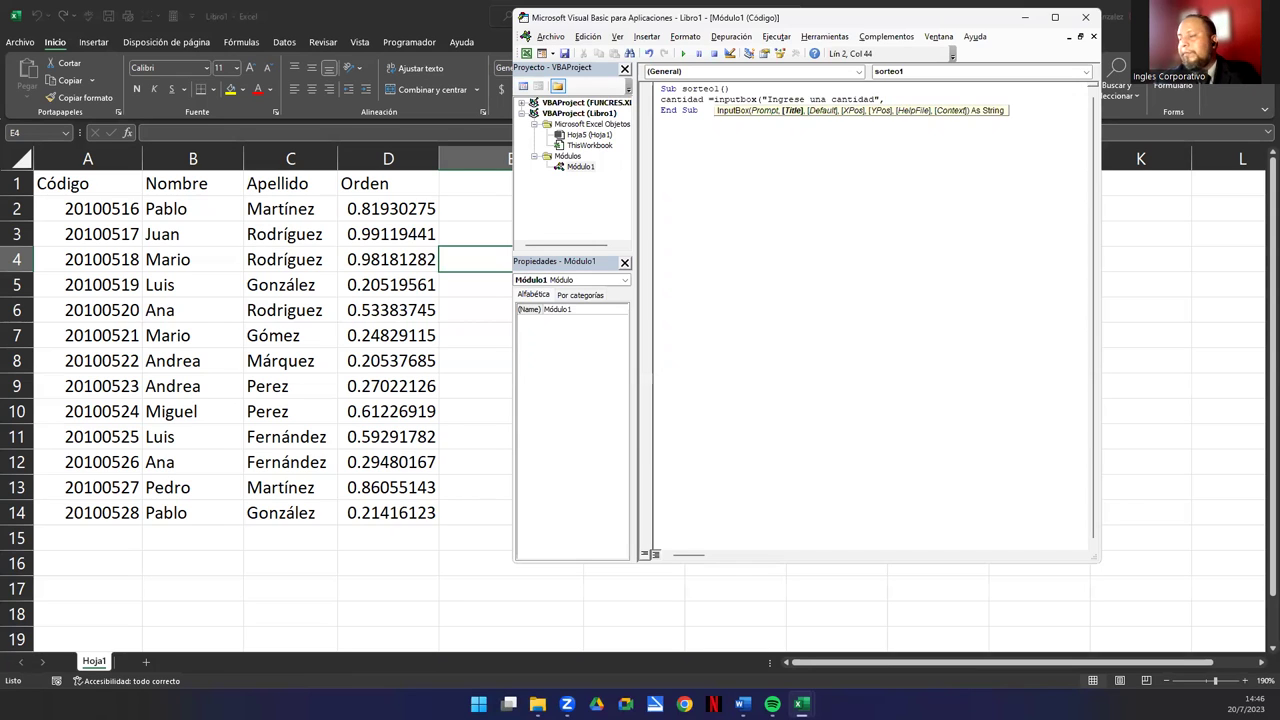
pyautogui.write('"')
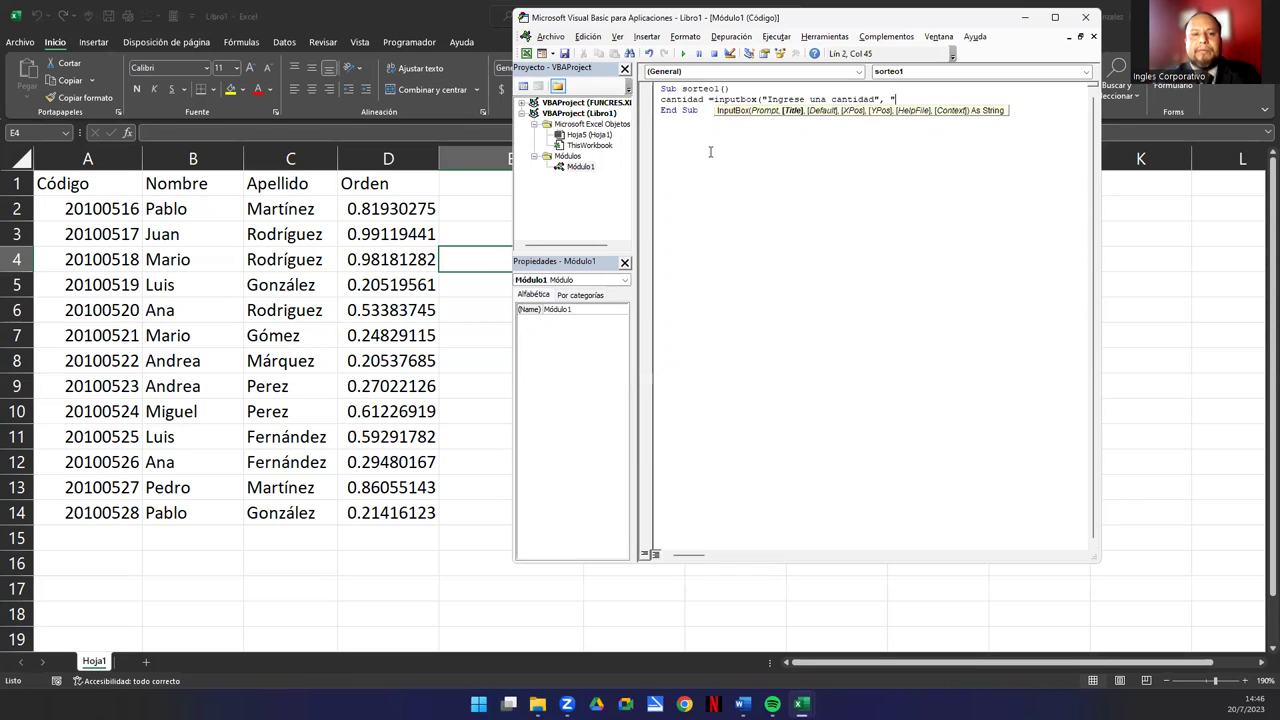
pyautogui.write('Sorteo 1')
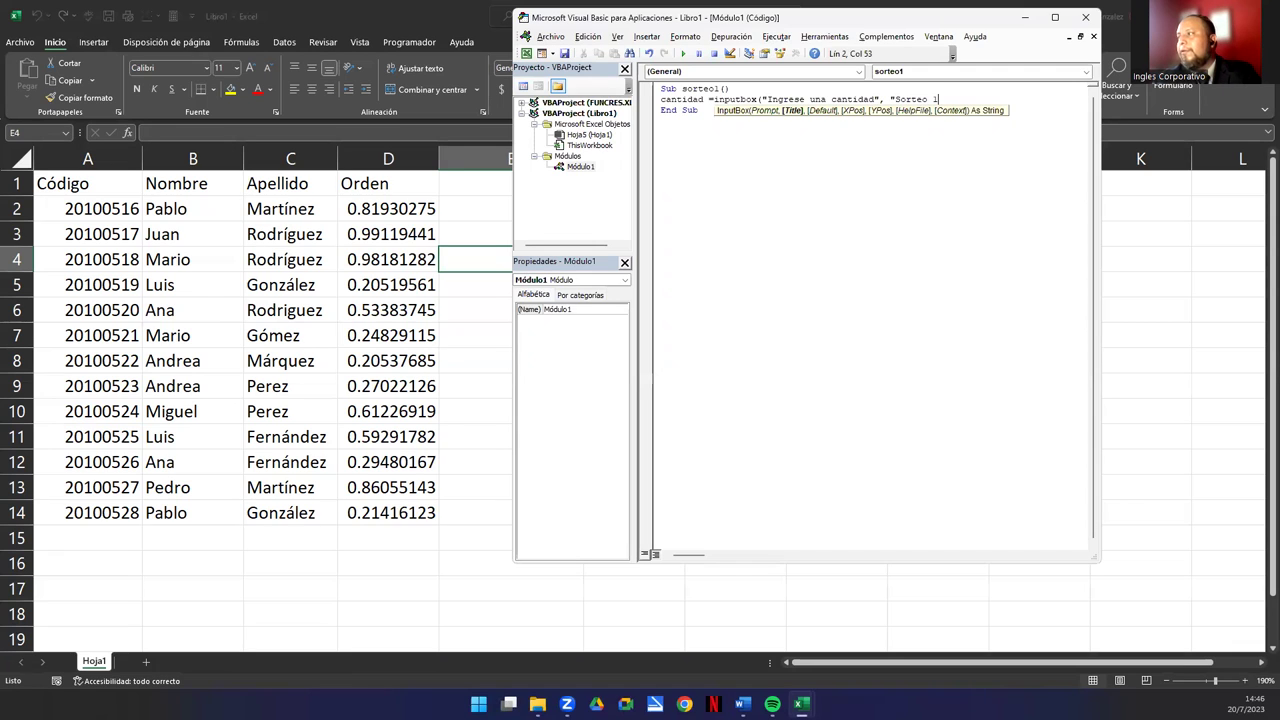
pyautogui.write(' -')
pyautogui.press('BackSpace')
pyautogui.press('BackSpace')
pyautogui.write('"')
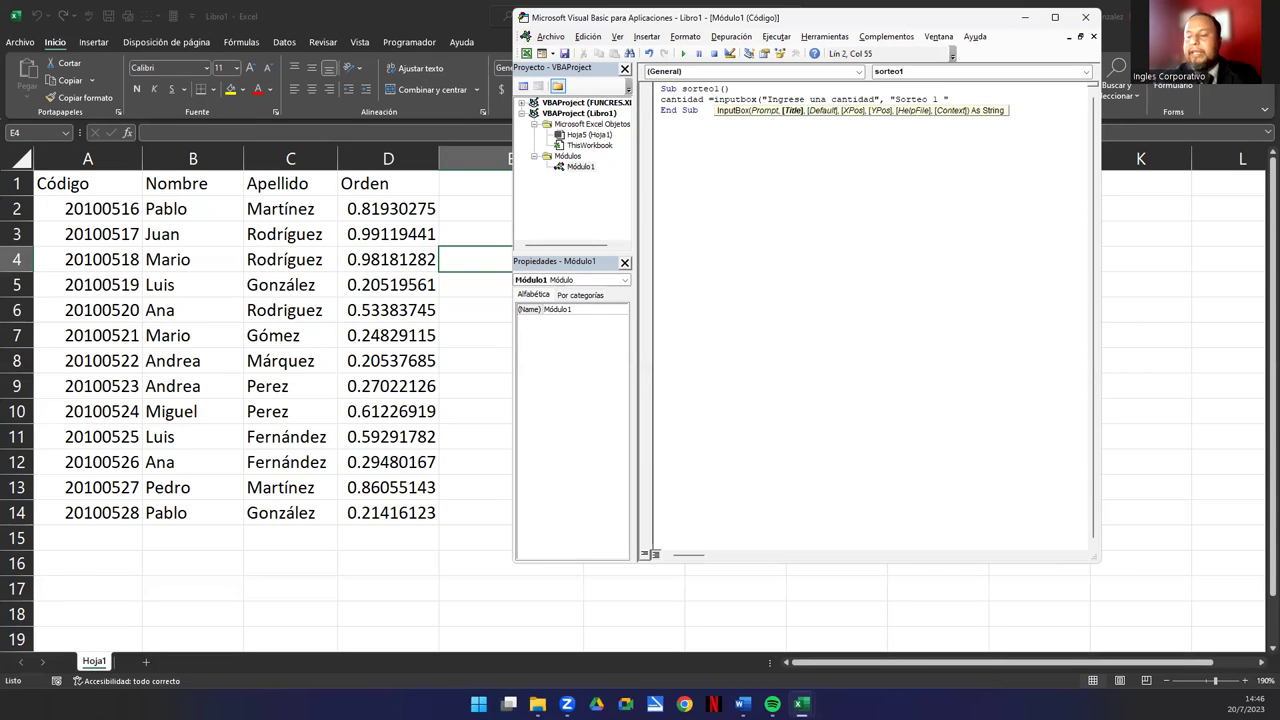
pyautogui.press('Return')
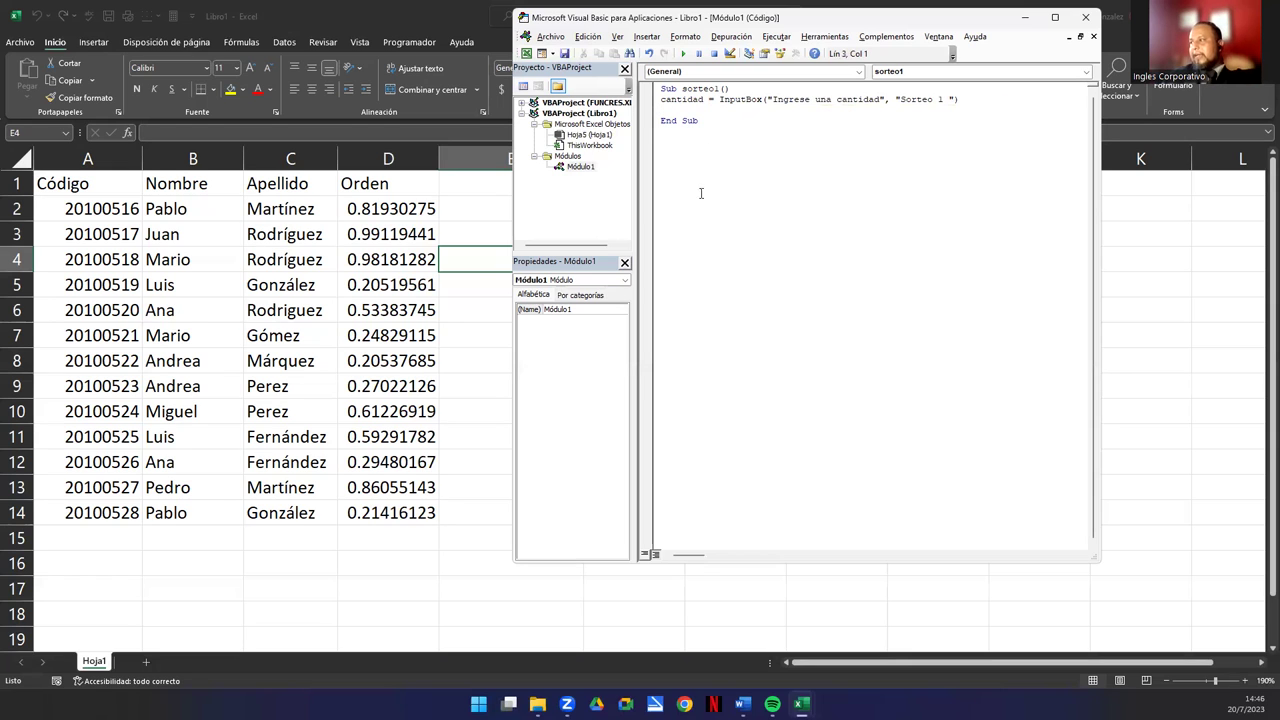
pyautogui.moveTo(719, 99); pyautogui.dragTo(764, 99)
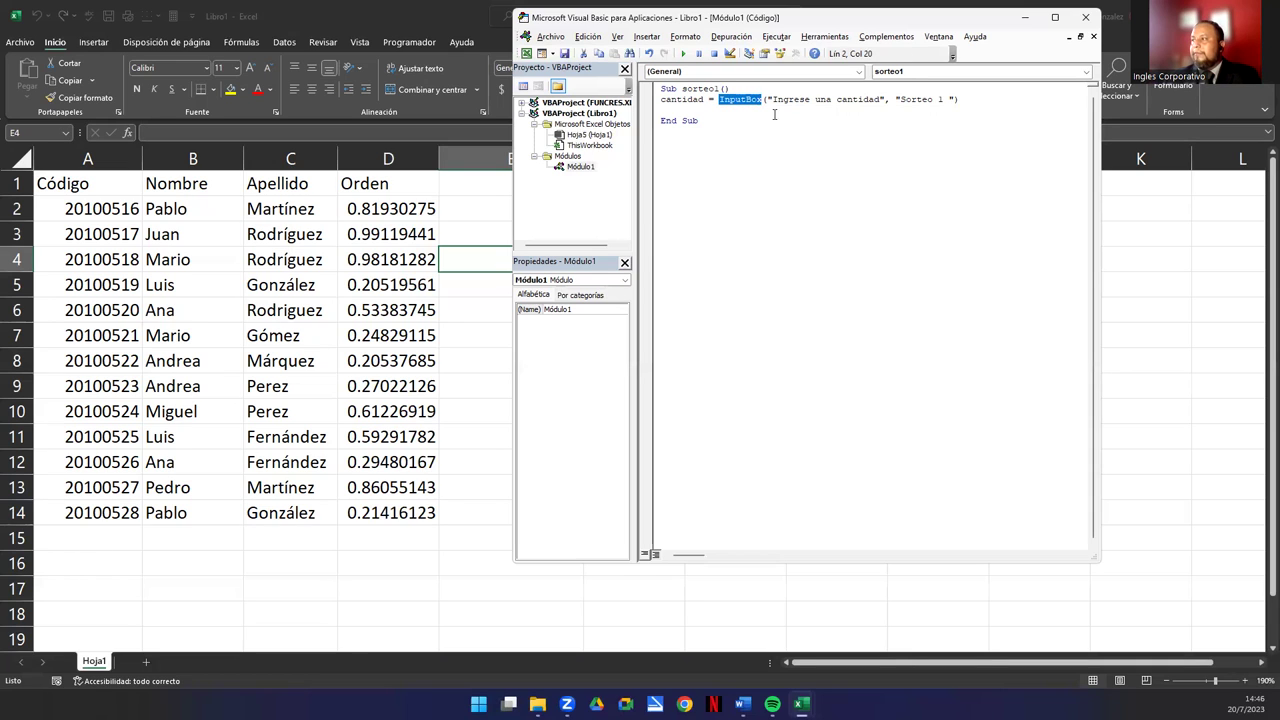
pyautogui.moveTo(771, 99); pyautogui.dragTo(966, 100)
pyautogui.click(966, 99)
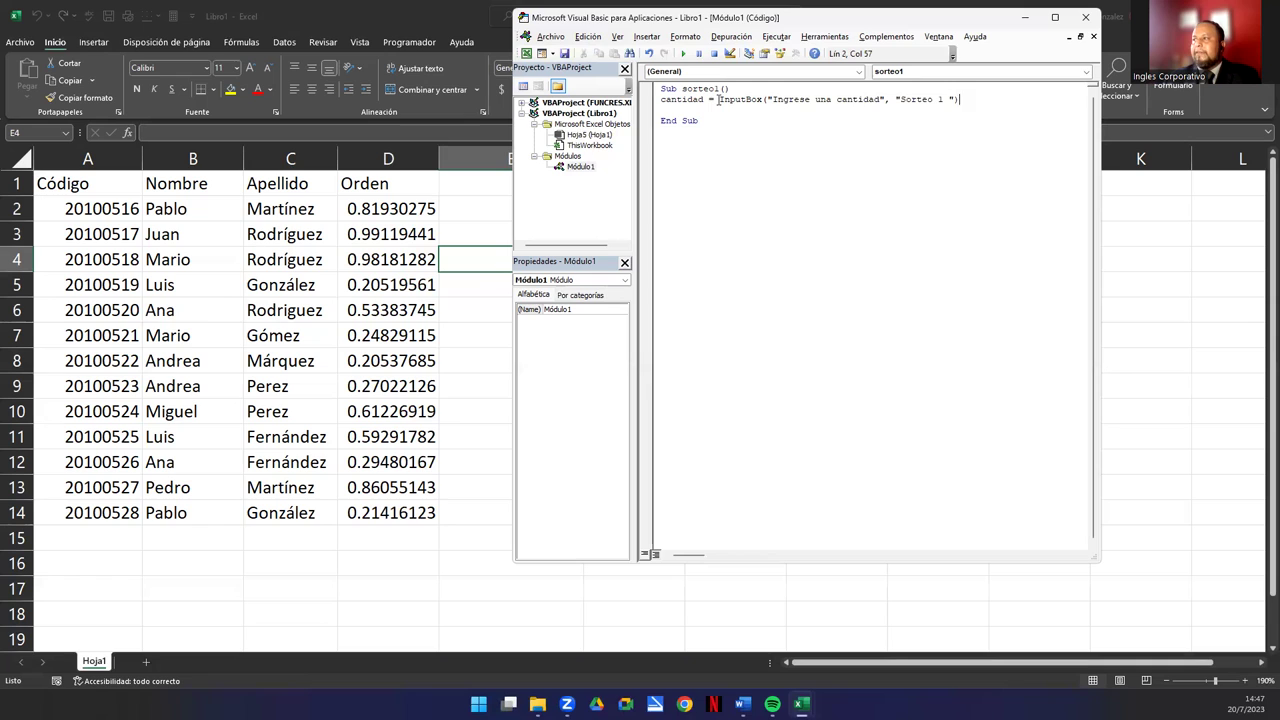
pyautogui.click(684, 53)
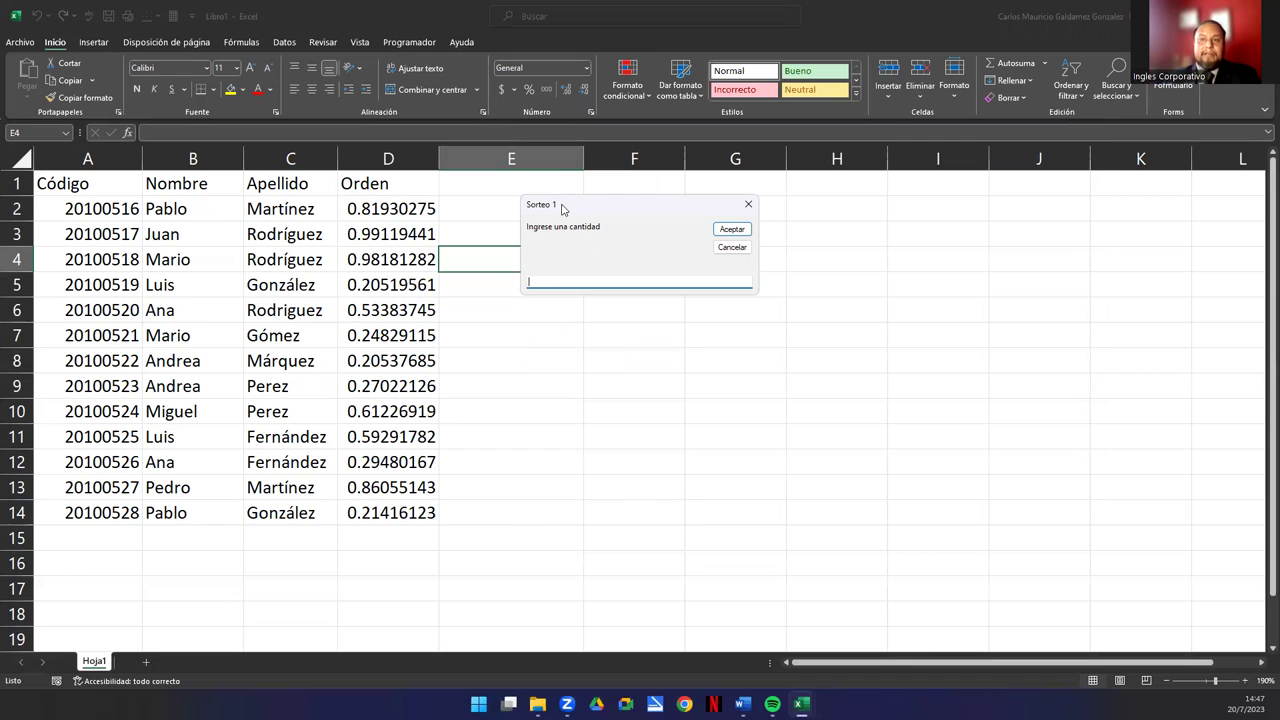
pyautogui.click(740, 252)
pyautogui.click(673, 109)
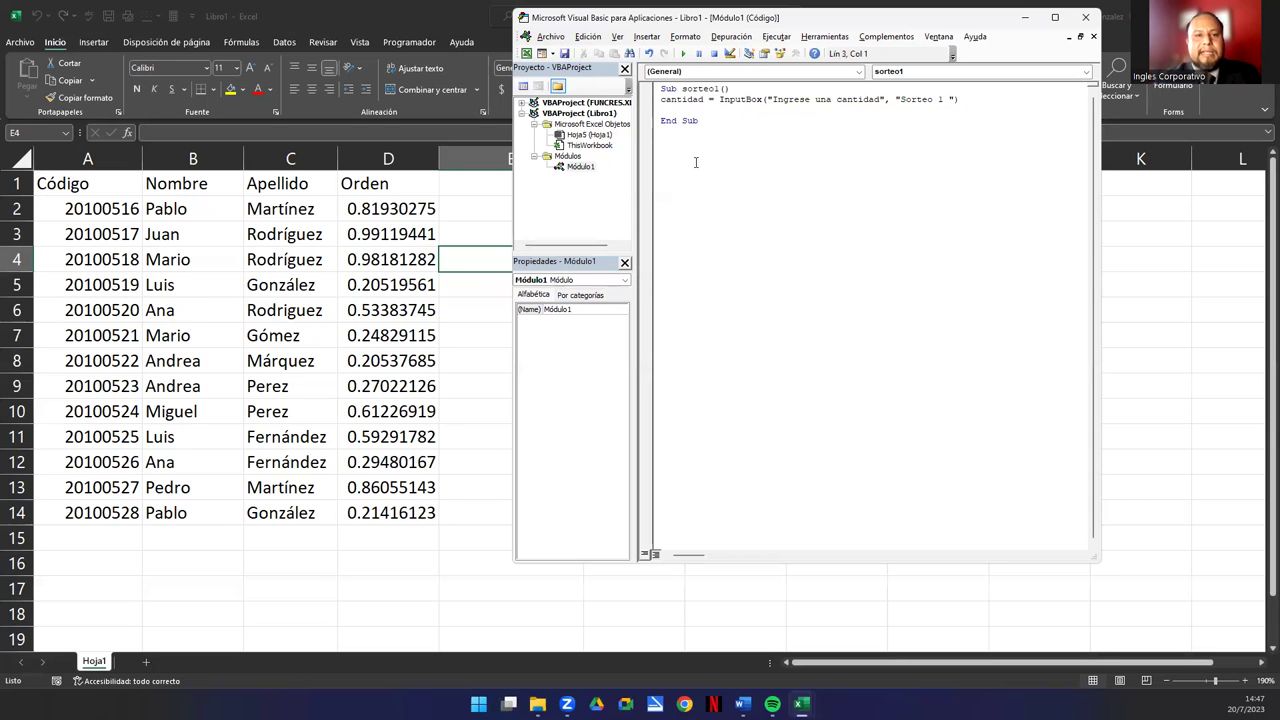
# Write ult = Cells(Rows.Count, 1).End(xlUp).Row on line 3 of sorteo1
pyautogui.write('ult ')
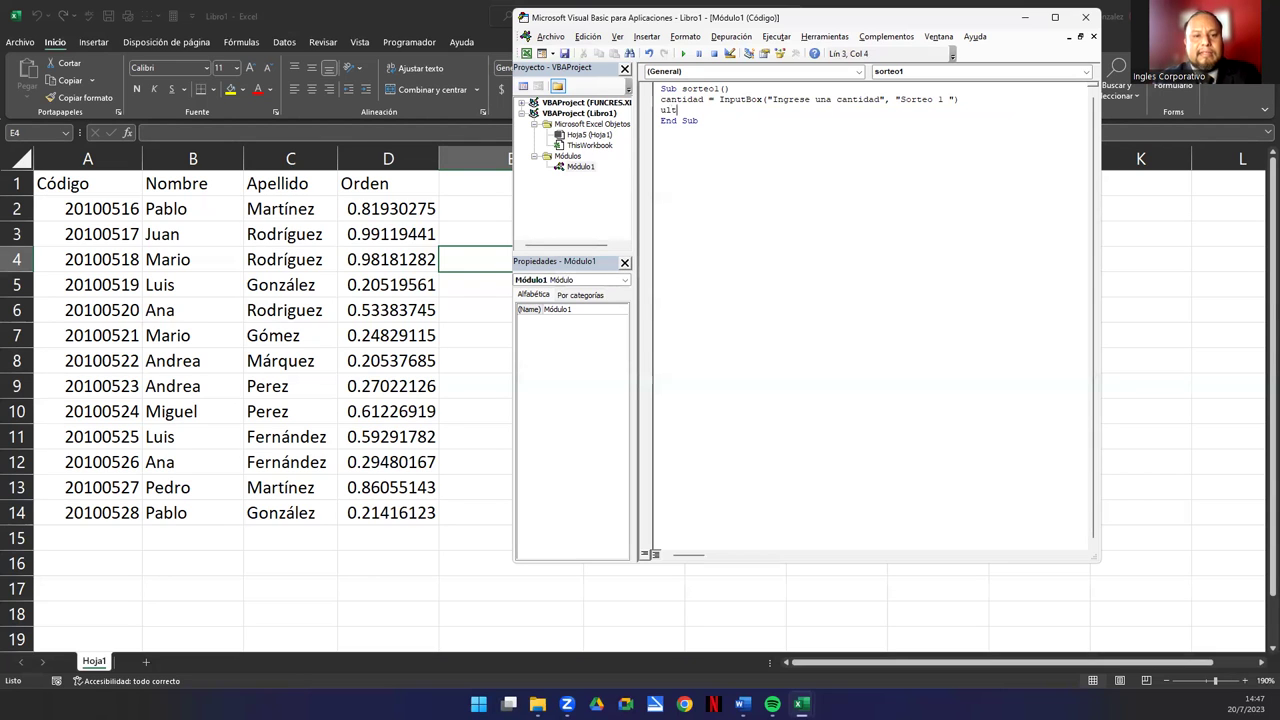
pyautogui.write('= Cells')
pyautogui.write('(R')
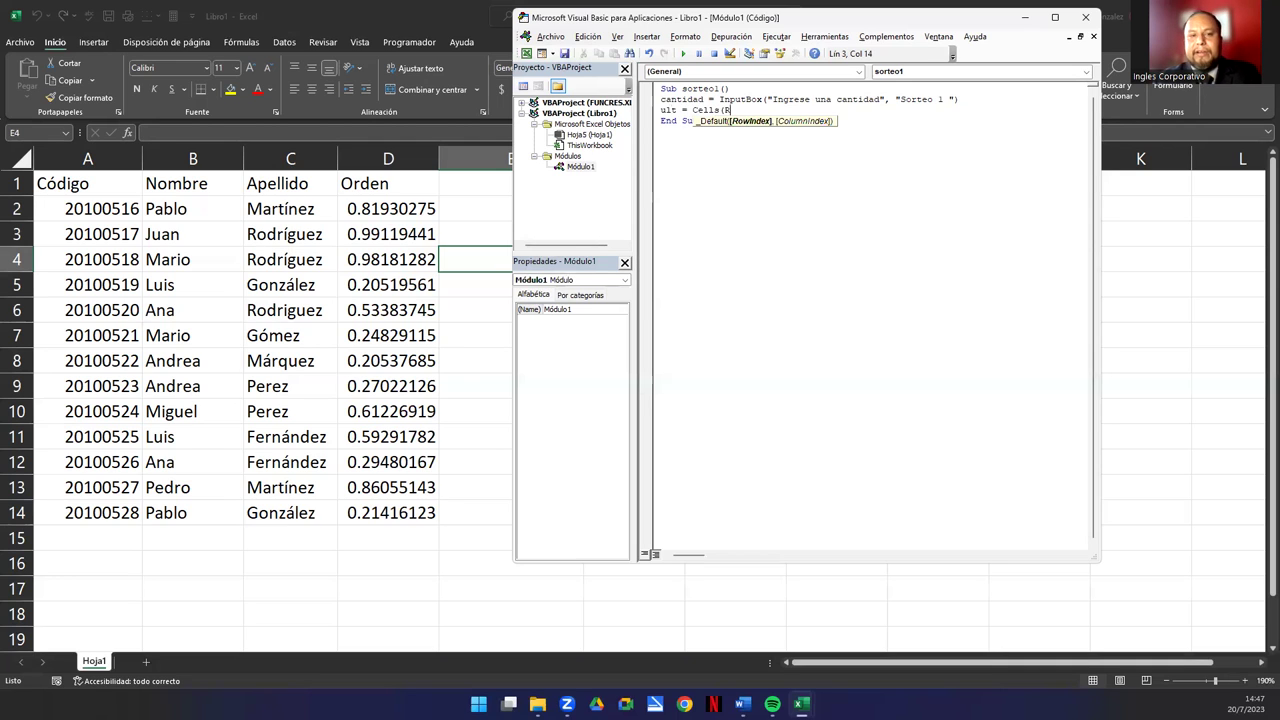
pyautogui.write('ow')
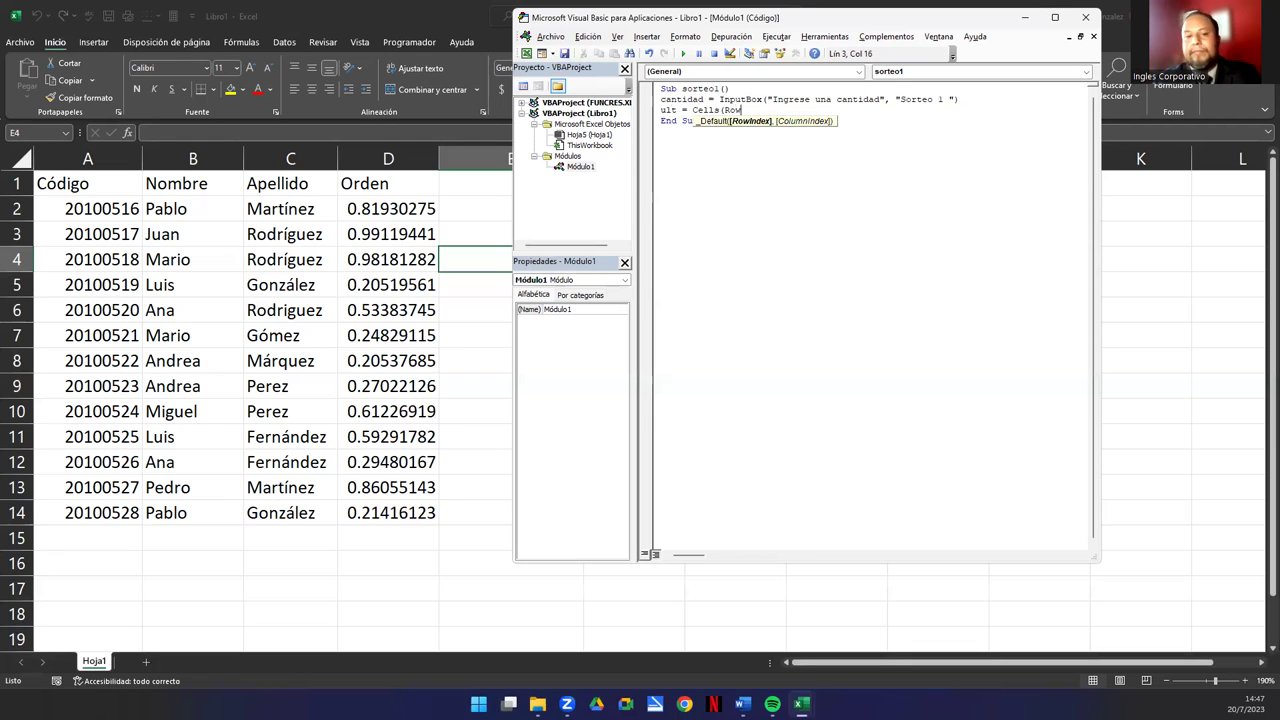
pyautogui.write('s.')
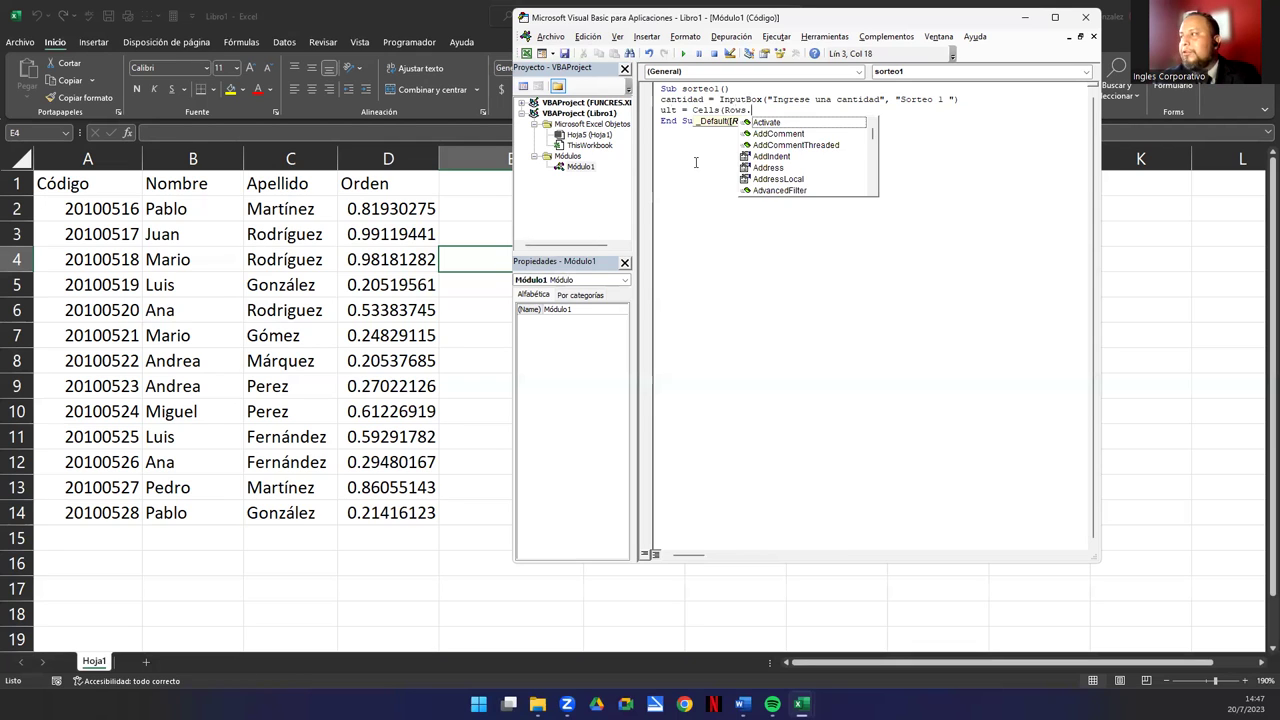
pyautogui.write('Cou')
pyautogui.press('Tab')
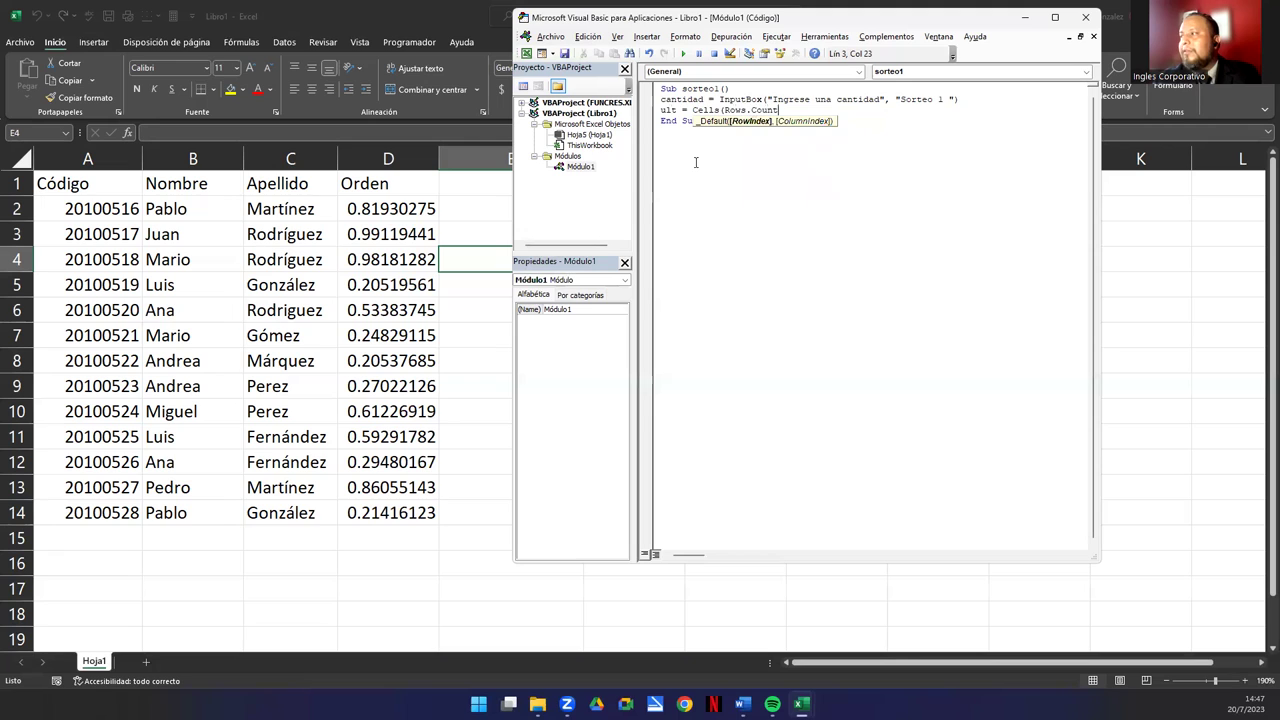
pyautogui.write(',1')
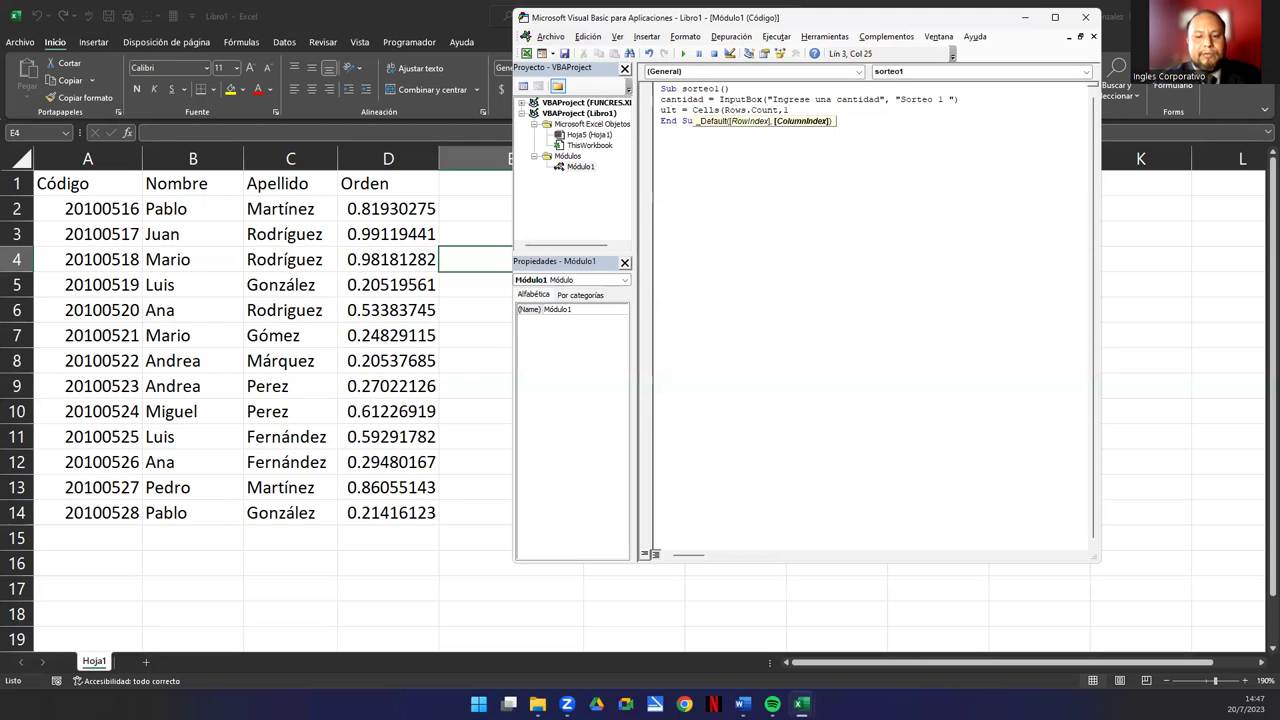
pyautogui.write(')')
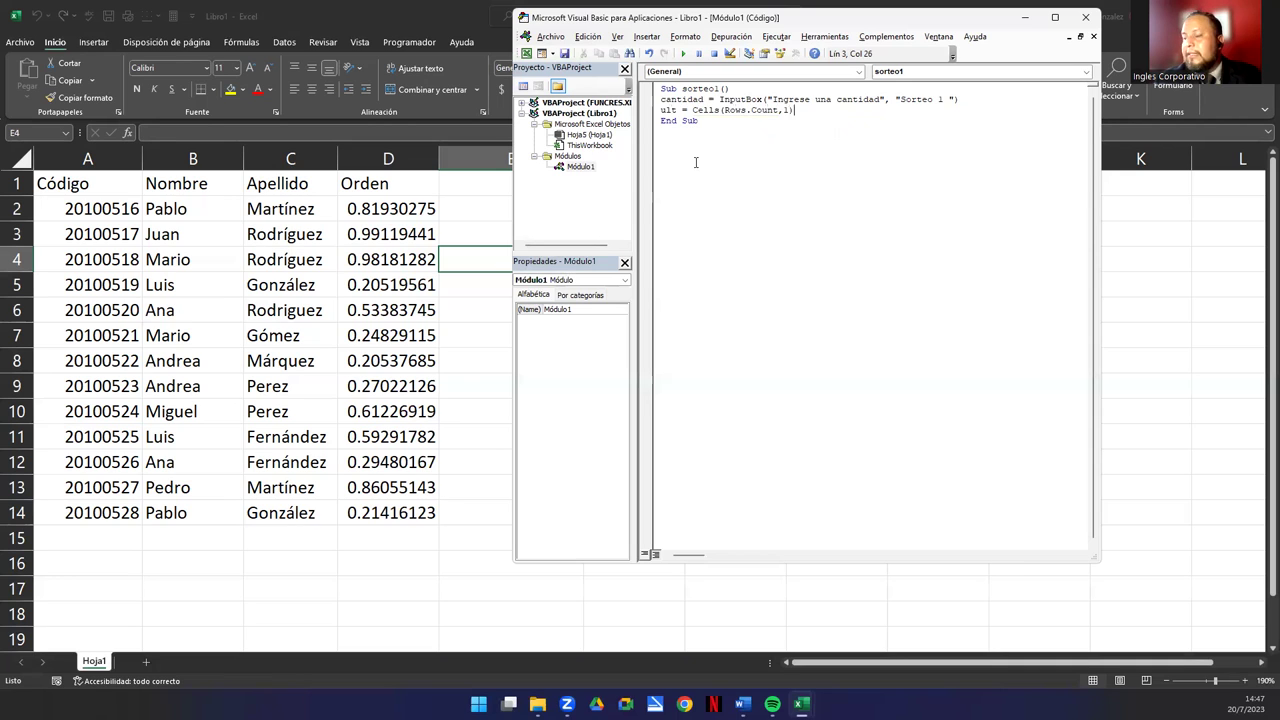
pyautogui.write('.end(')
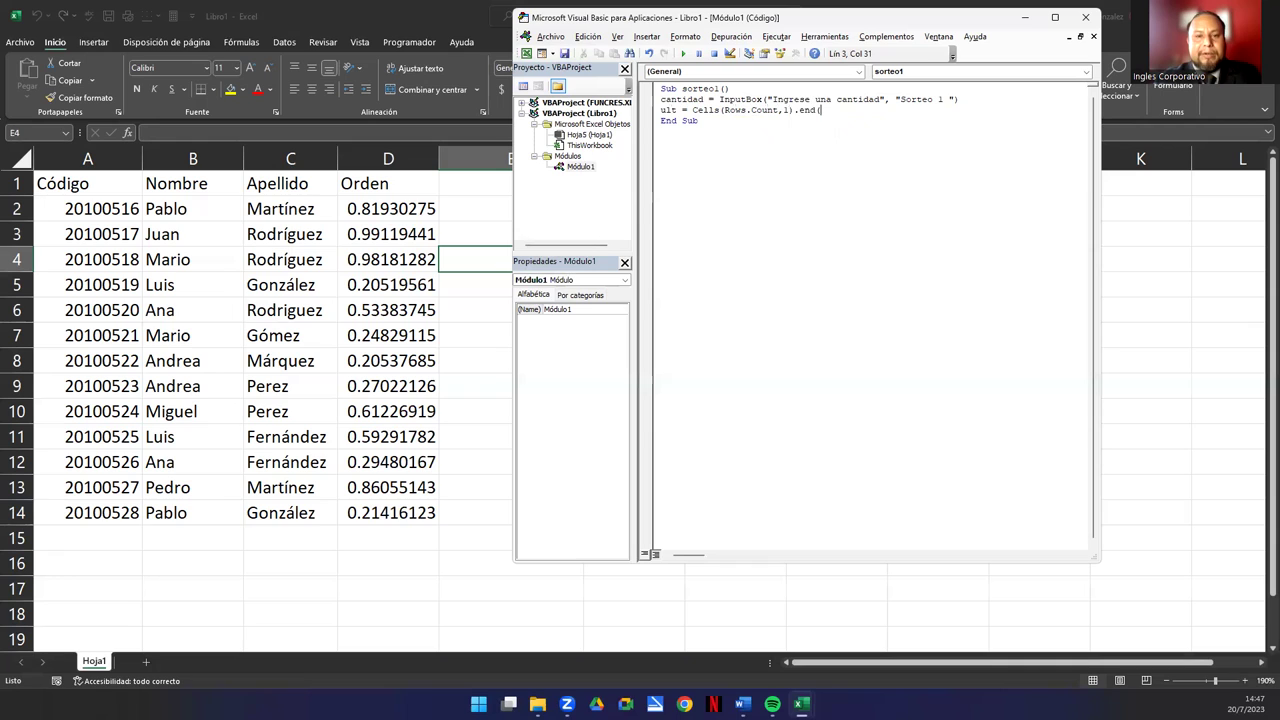
pyautogui.write('xlUp).row')
pyautogui.press('Return')
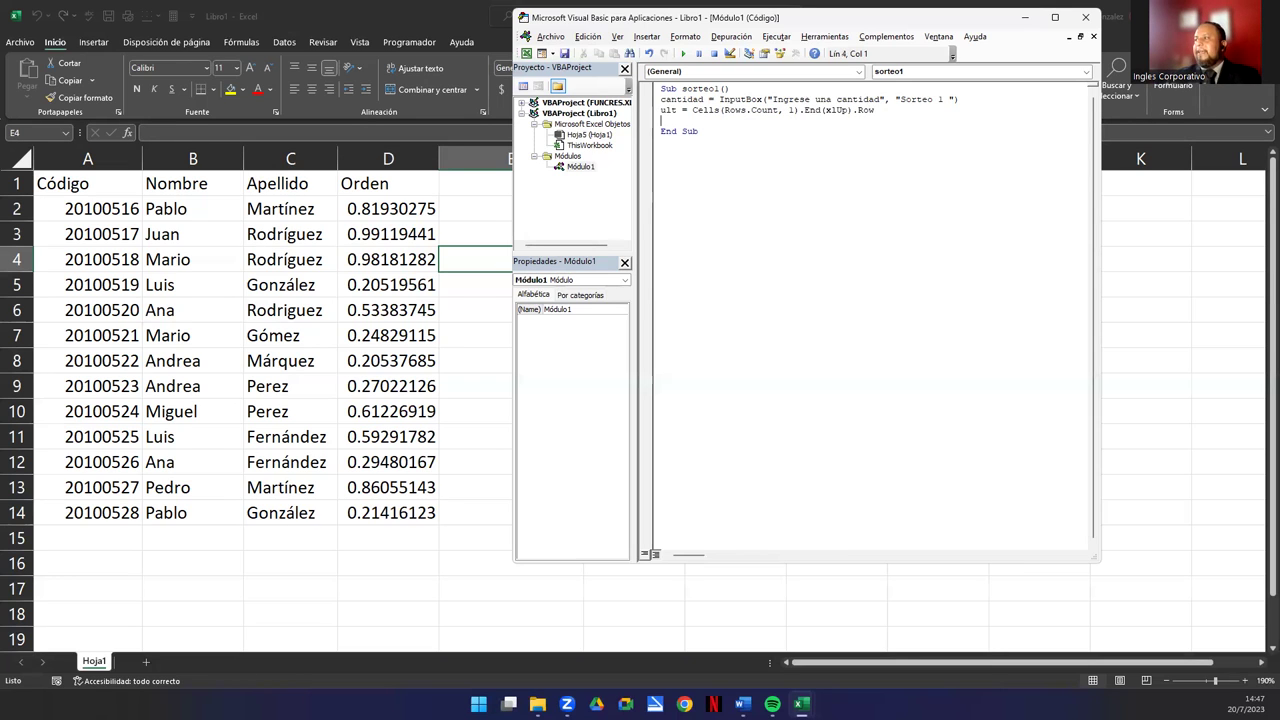
pyautogui.doubleClick(668, 111)
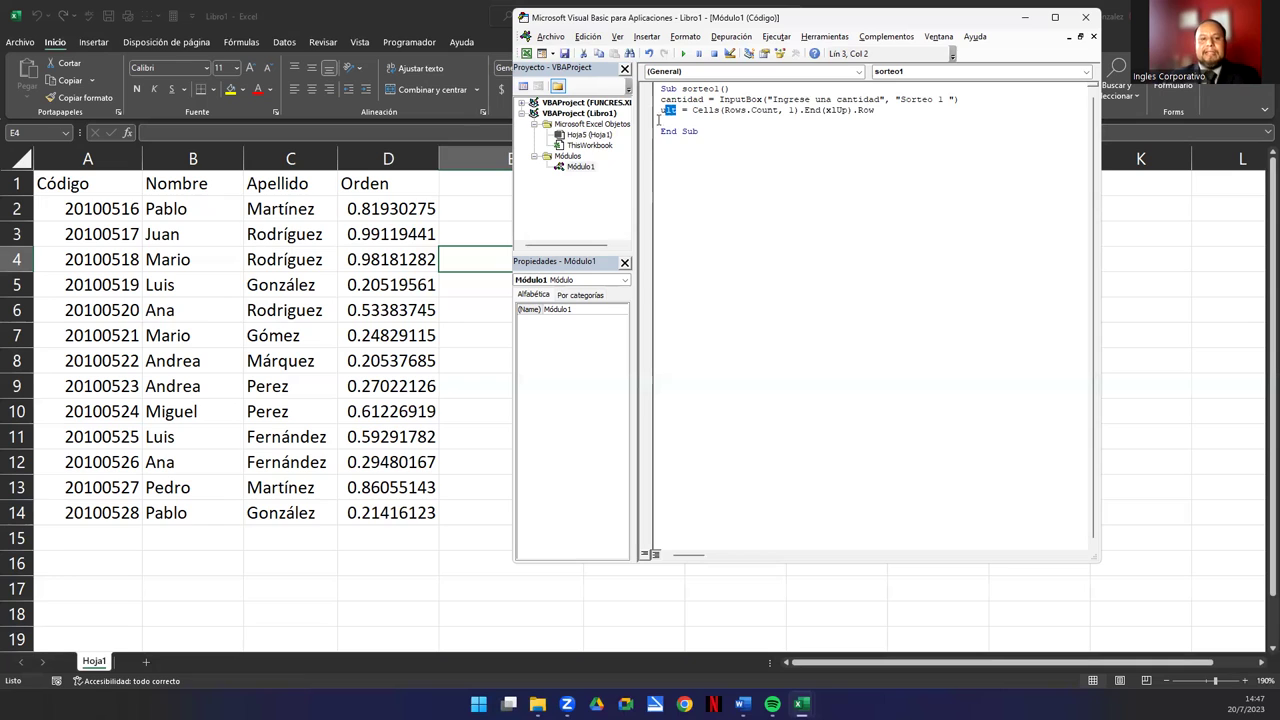
pyautogui.click(669, 118)
# Add the loop For x = 1 To cantidad and the line ganador = WorksheetFunction.RandBetween(2, ult)
pyautogui.press('Return')
pyautogui.write('For x')
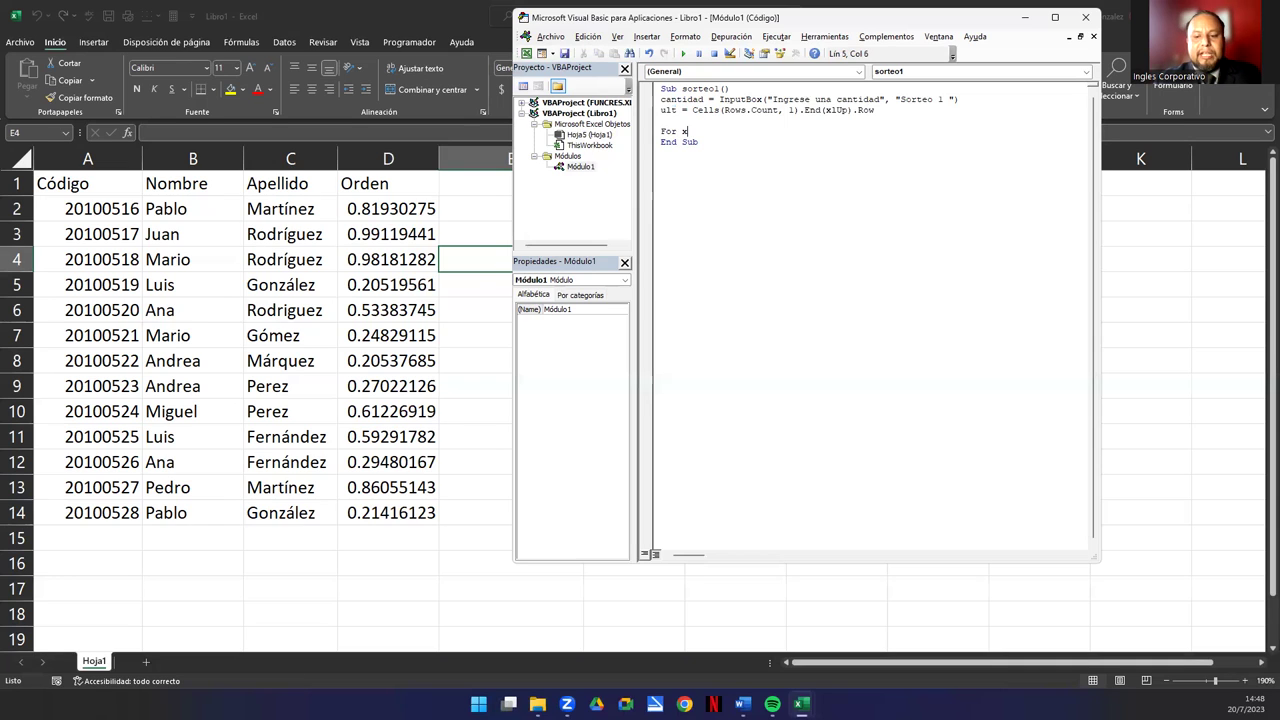
pyautogui.write('=1 t')
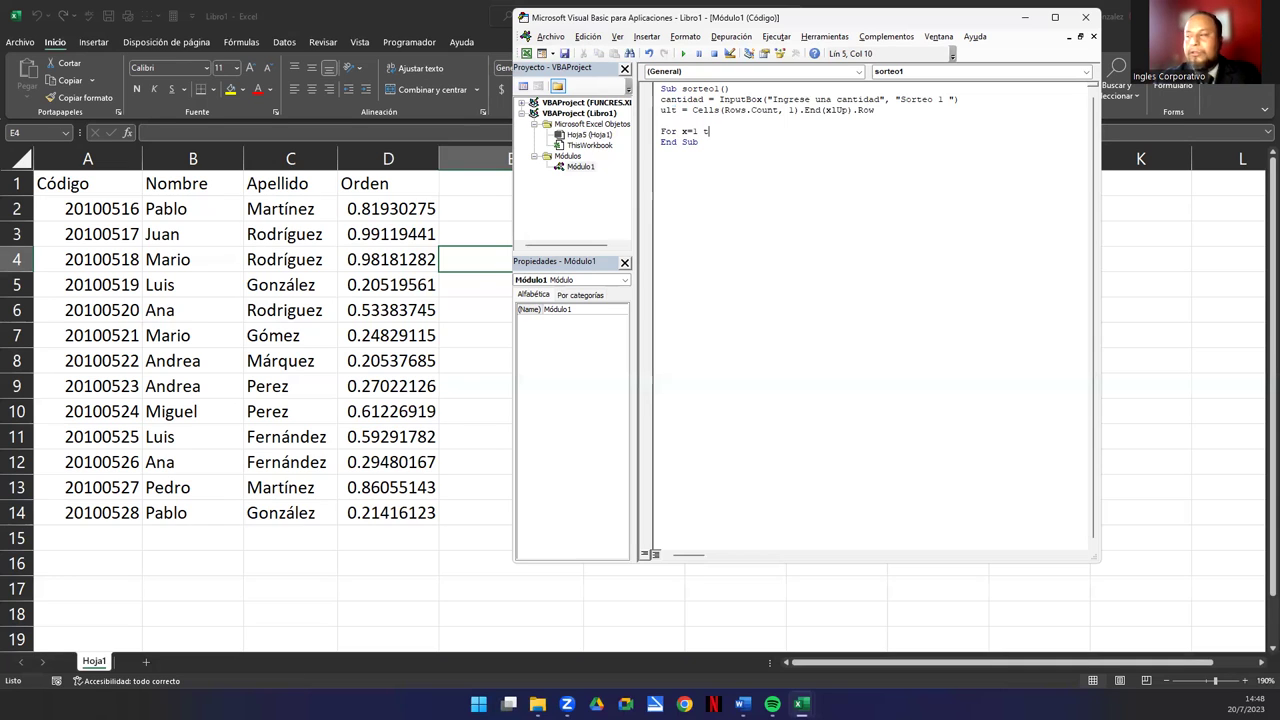
pyautogui.write('o ')
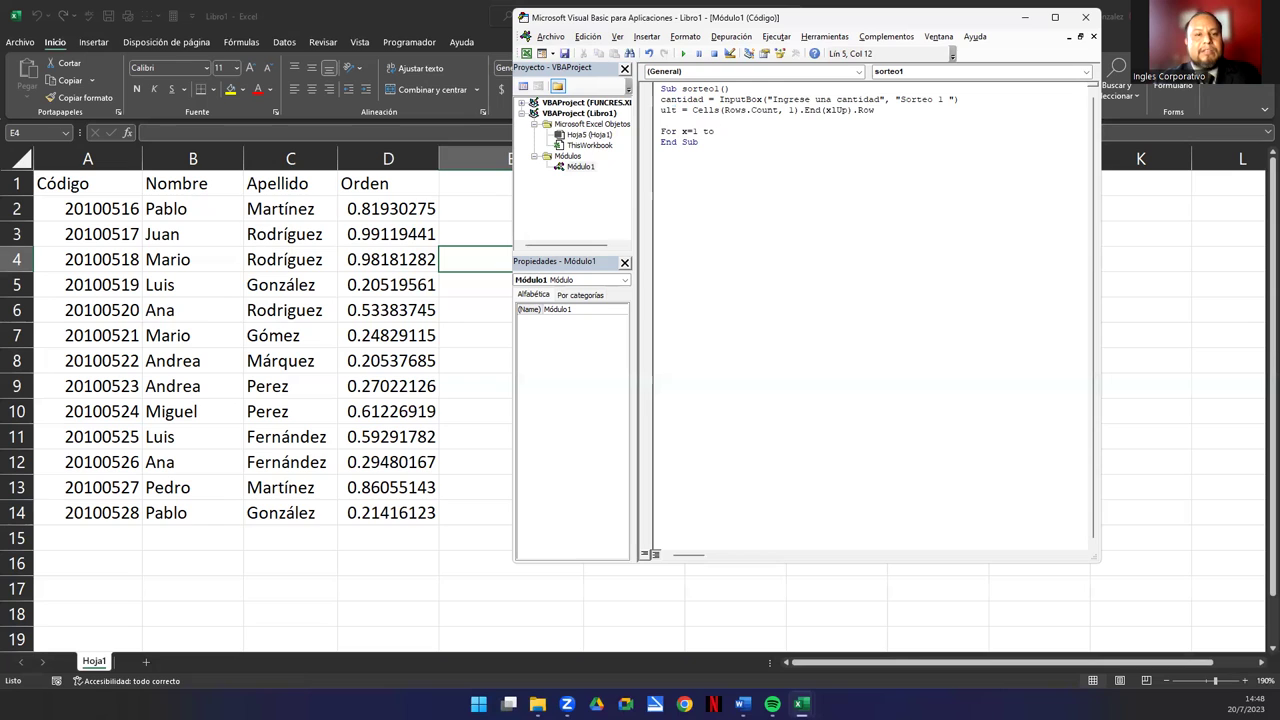
pyautogui.write('cantidad')
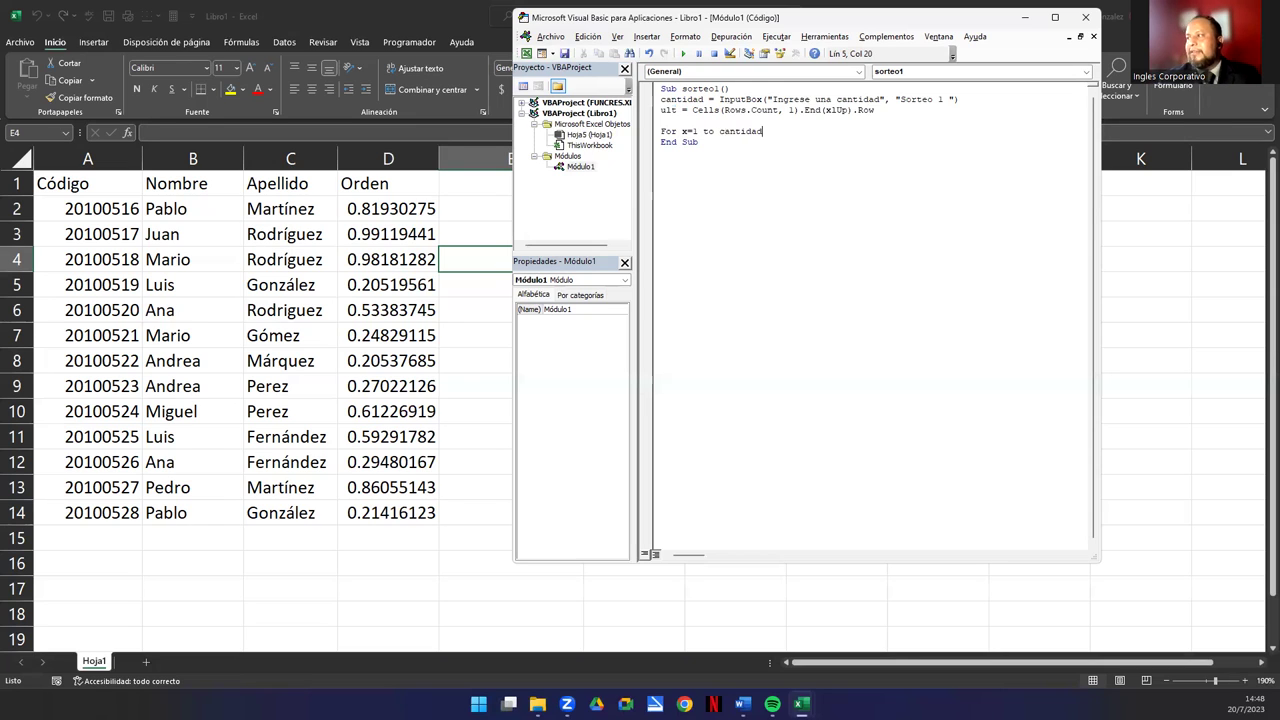
pyautogui.press('Return')
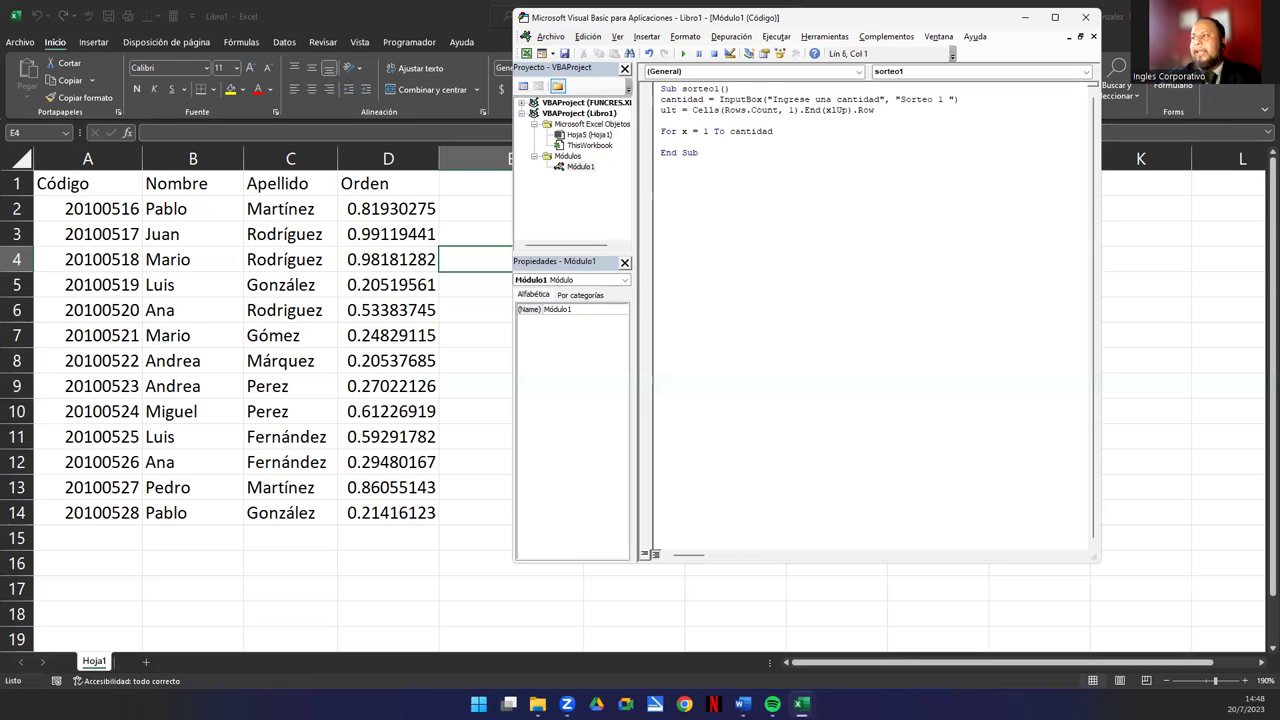
pyautogui.write('ganador')
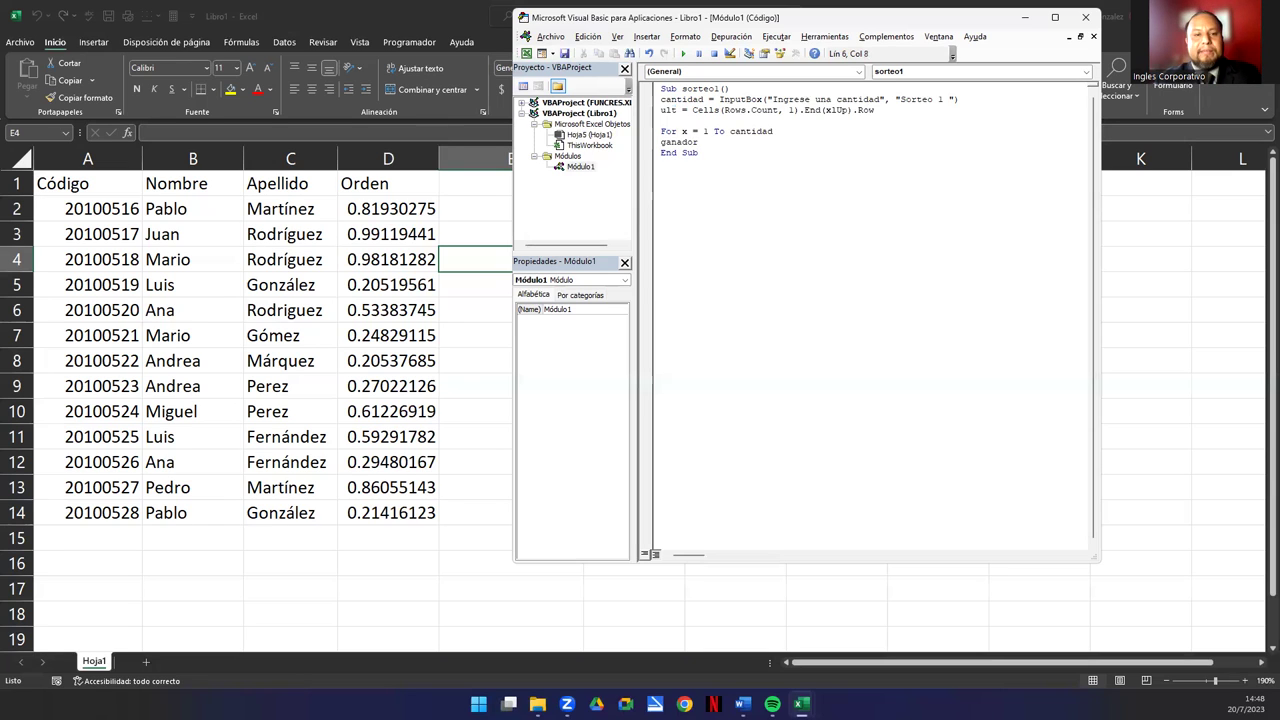
pyautogui.write('= WorksheetFunction.Ra')
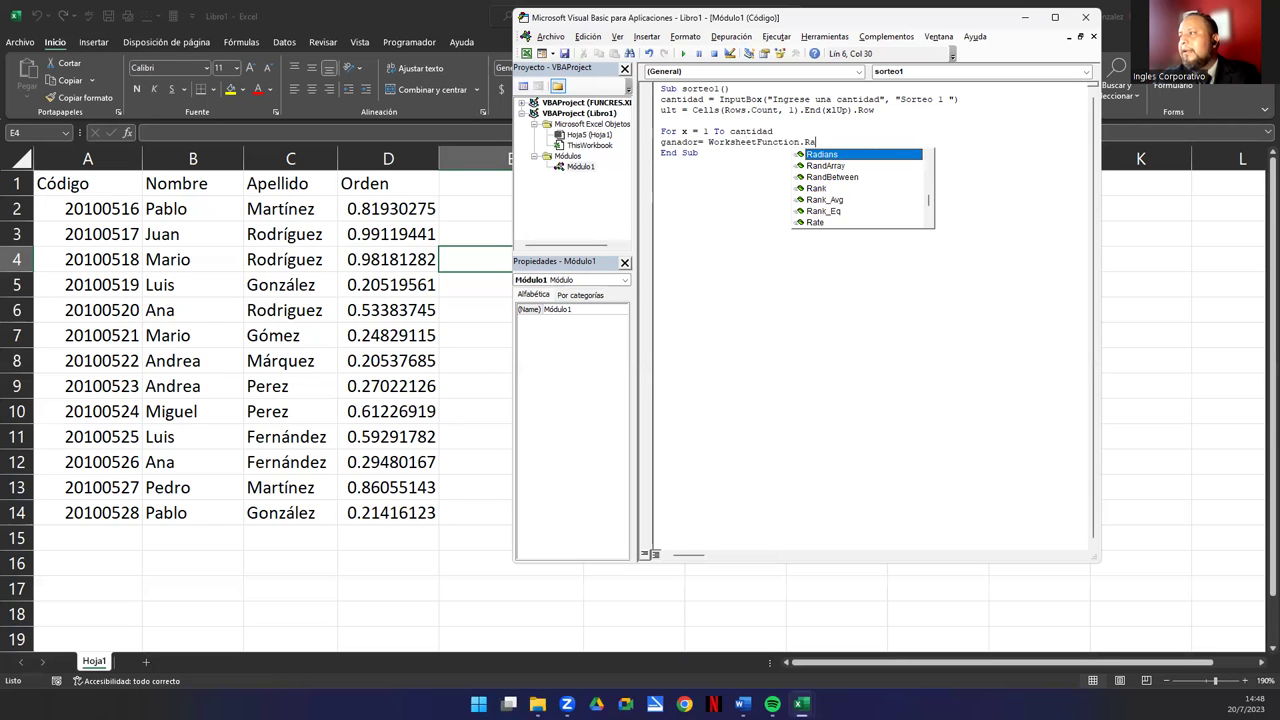
pyautogui.write('nd')
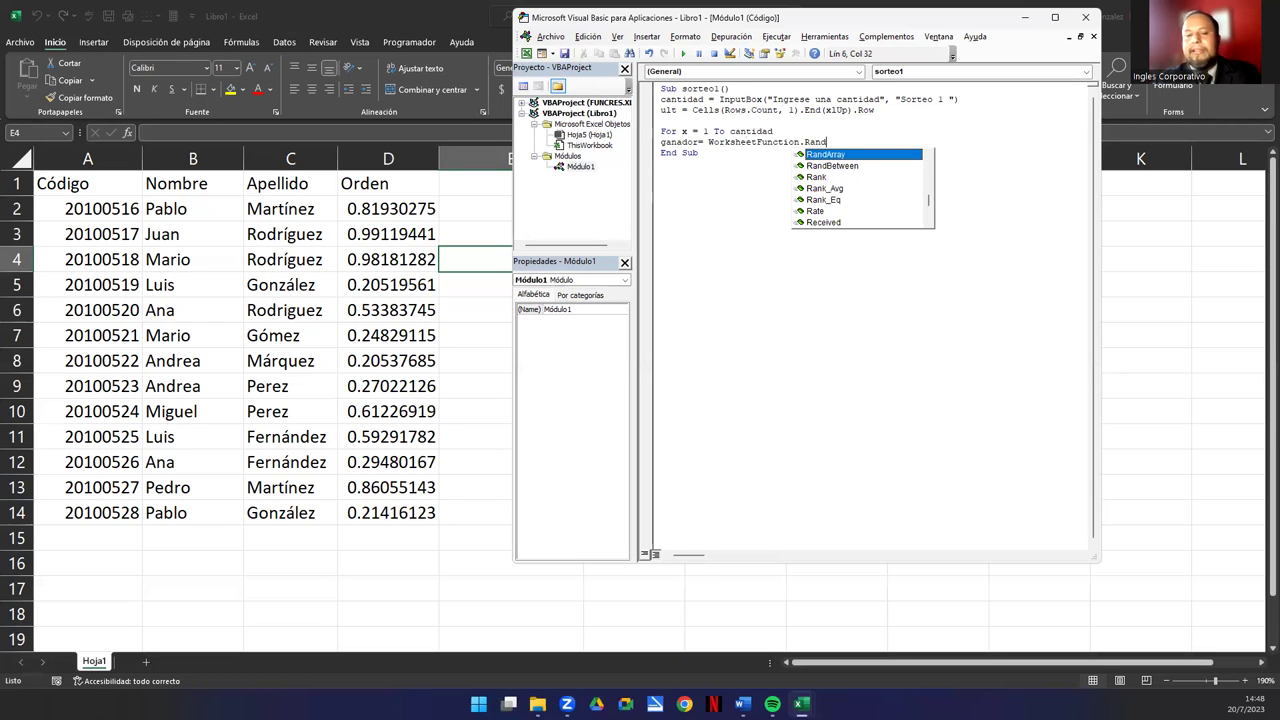
pyautogui.press('Down')
pyautogui.press('Tab')
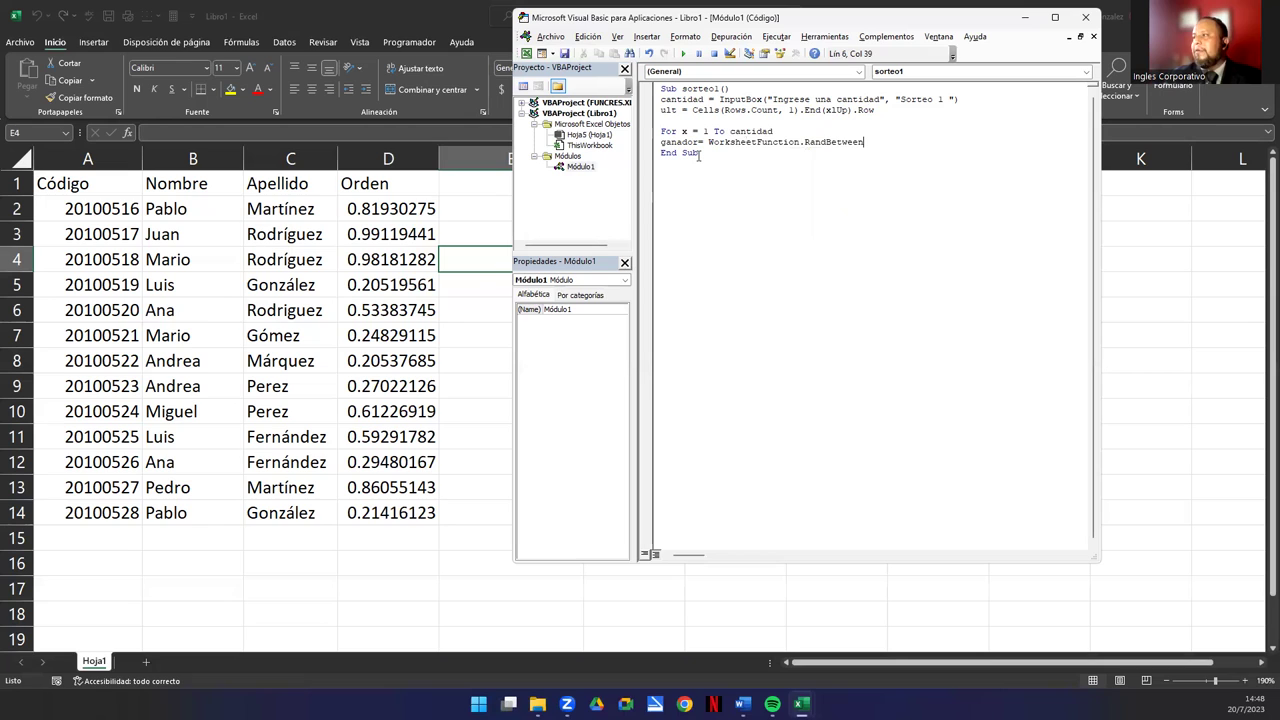
pyautogui.write('(')
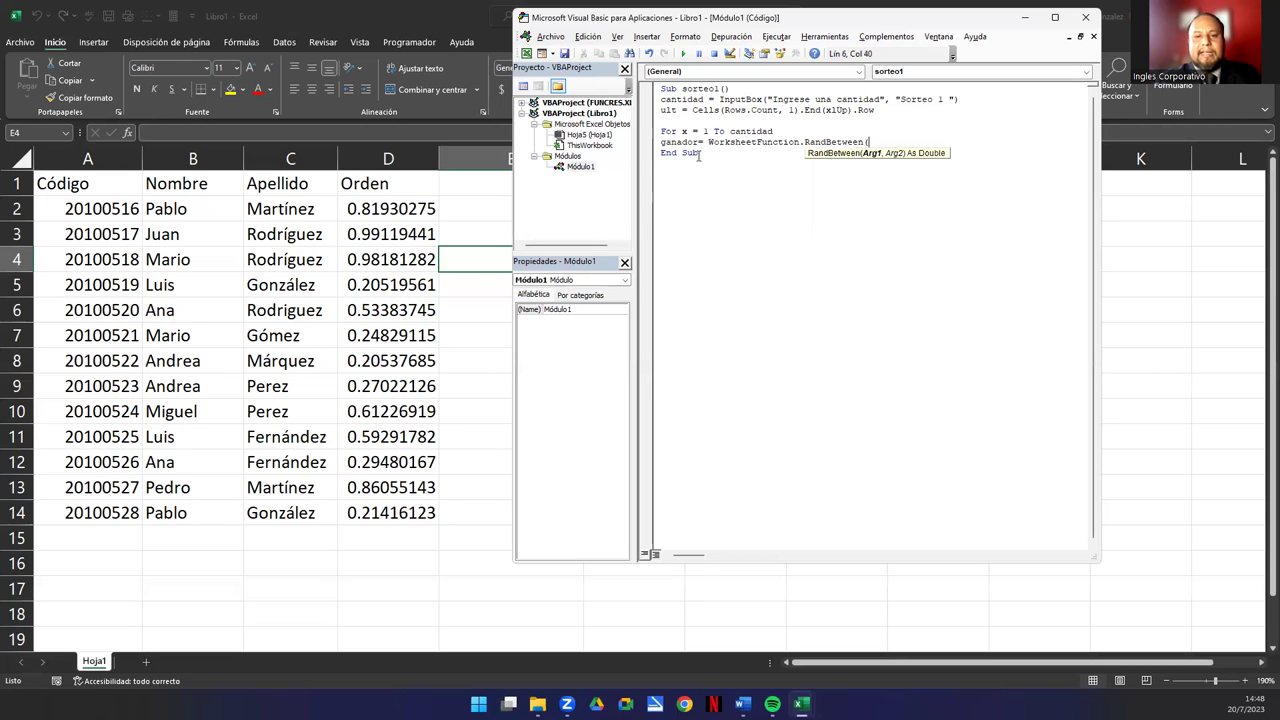
pyautogui.write('2, ult')
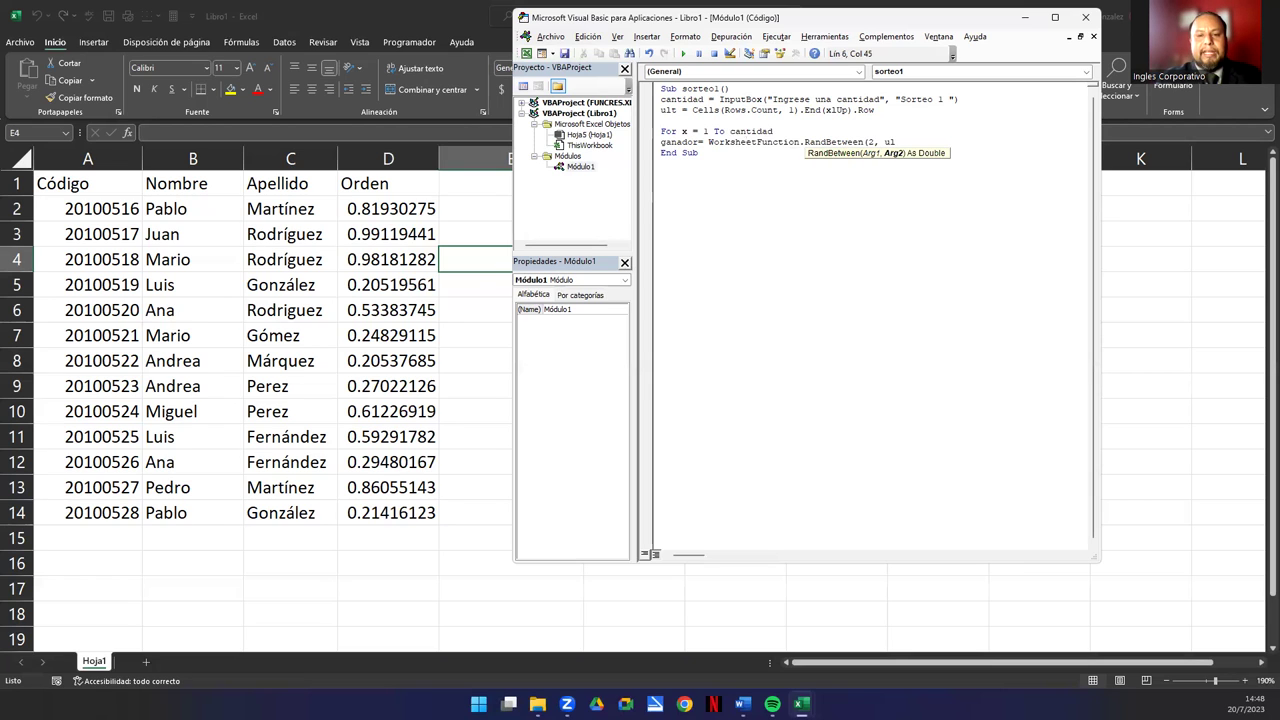
pyautogui.write(')')
# Indent the ganador line and add Cells(ganador, 3) = Cells(ganador, 3) & " regalo" & x
pyautogui.press('Return')
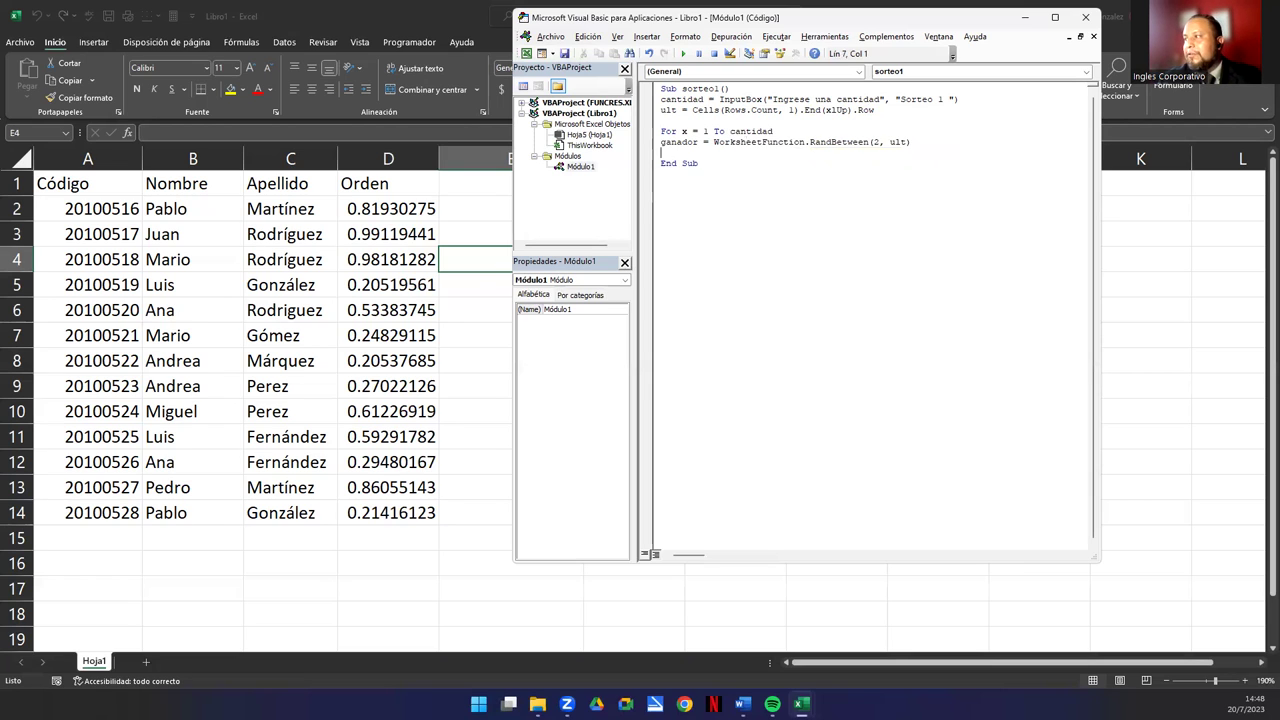
pyautogui.press('Up')
pyautogui.press('Tab')
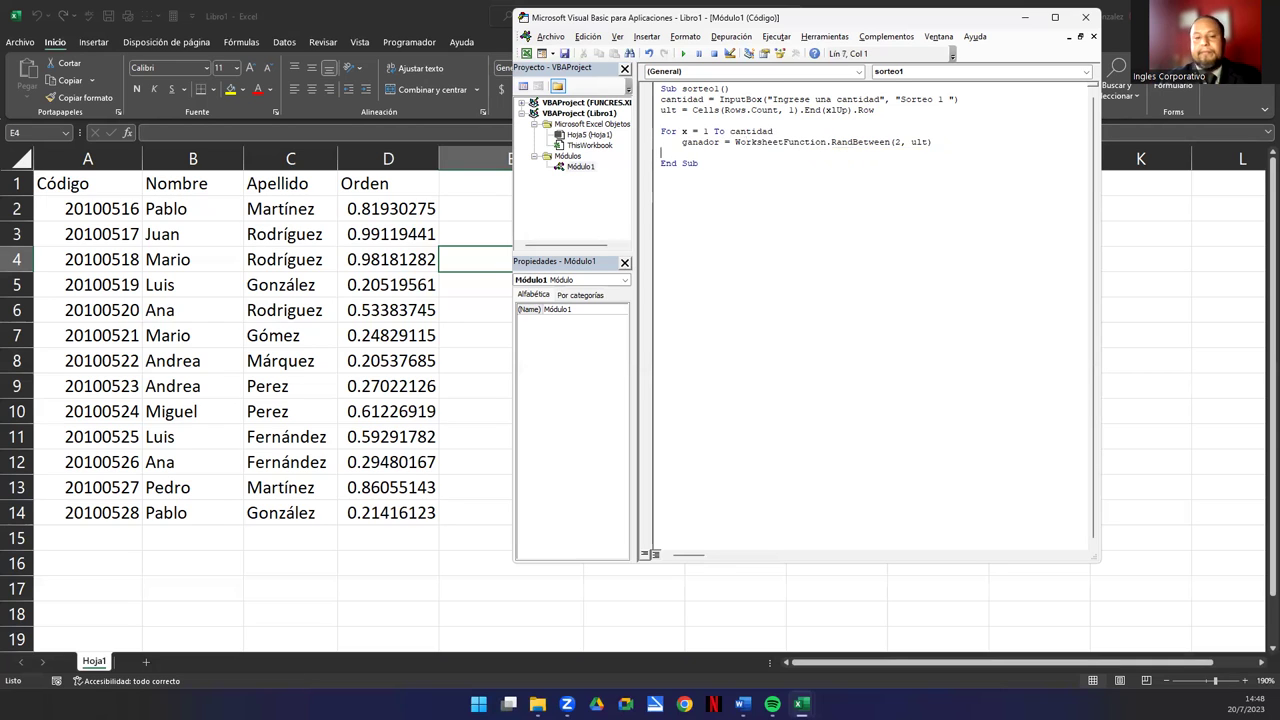
pyautogui.press('Tab')
pyautogui.press('Return')
pyautogui.press('Up')
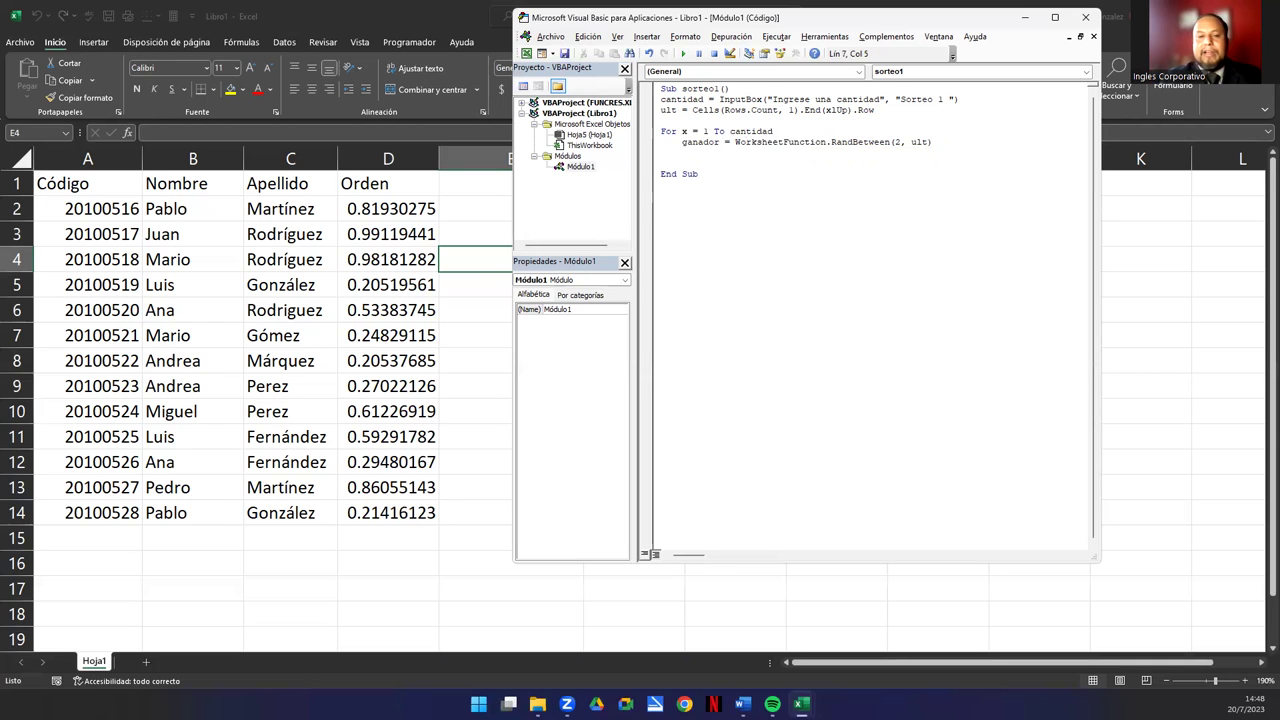
pyautogui.write('Cells')
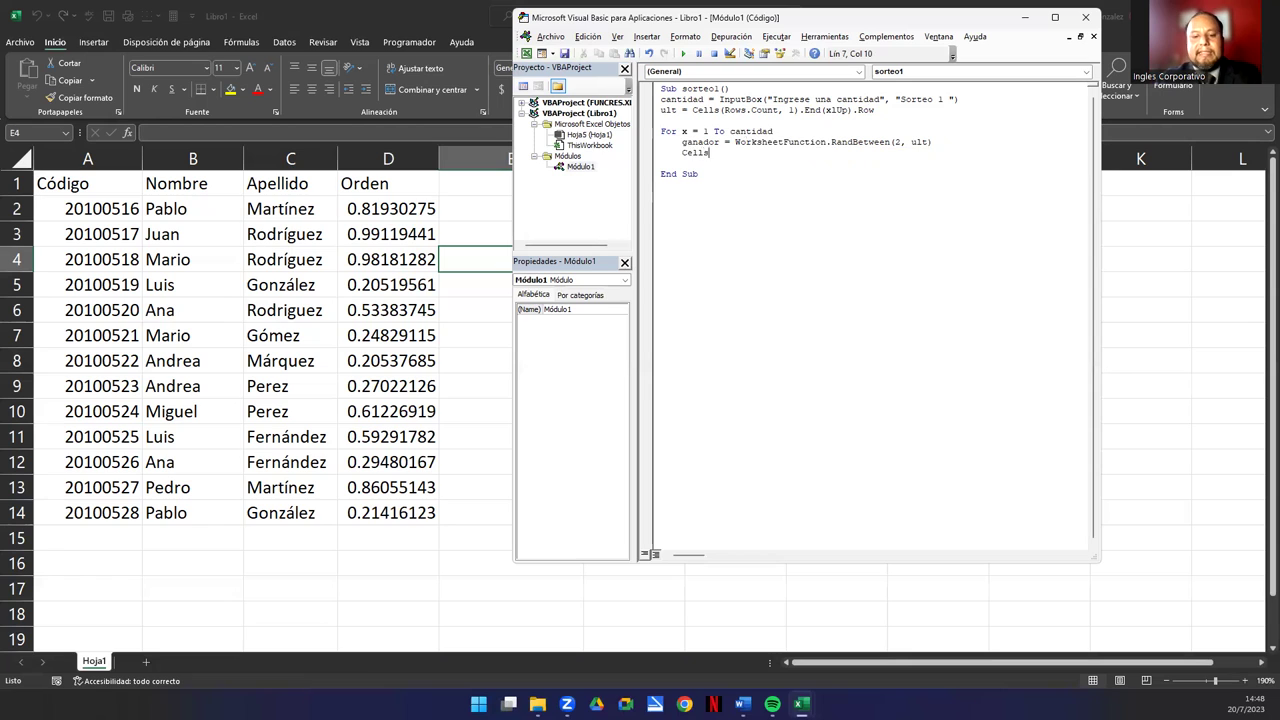
pyautogui.write('(Ganador,')
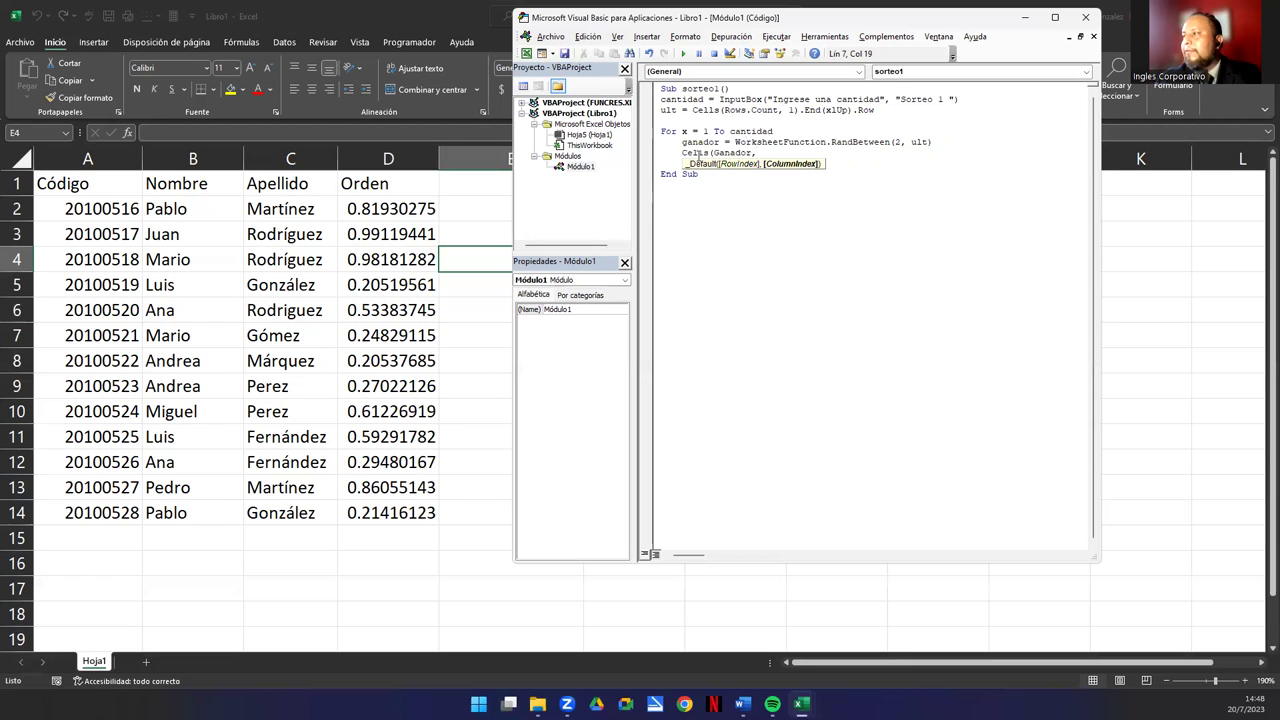
pyautogui.write('3')
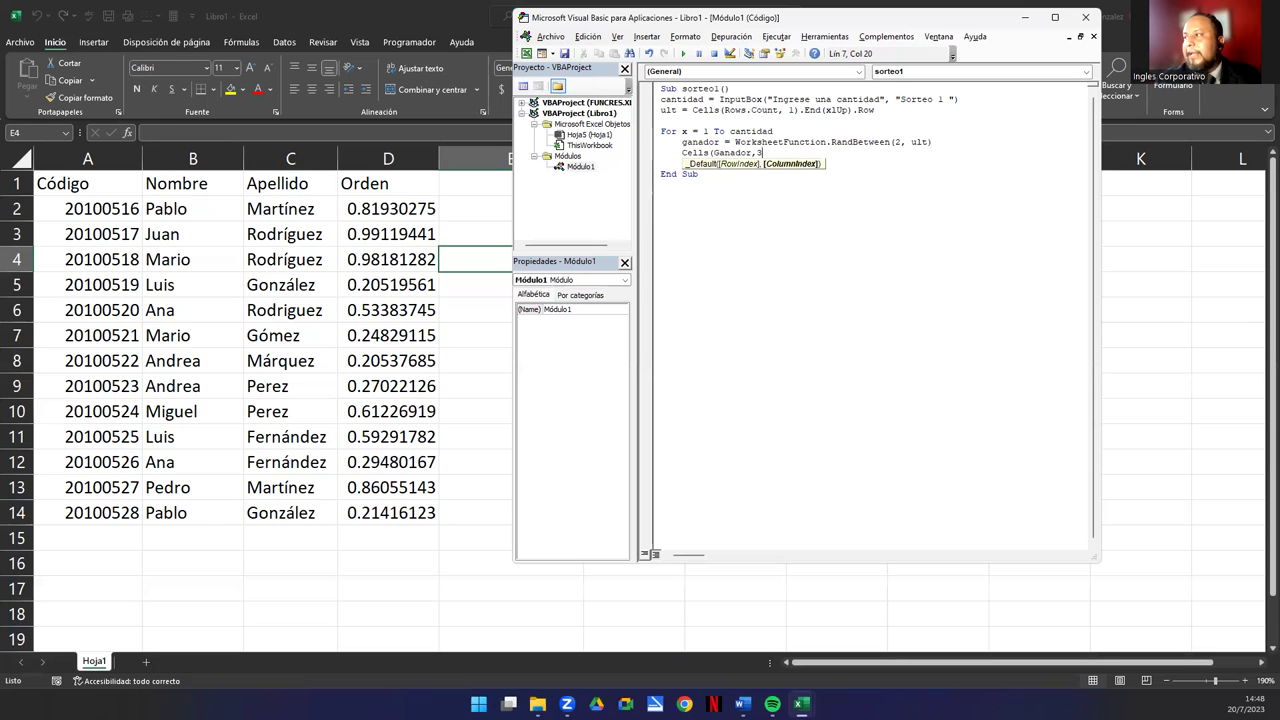
pyautogui.write(')')
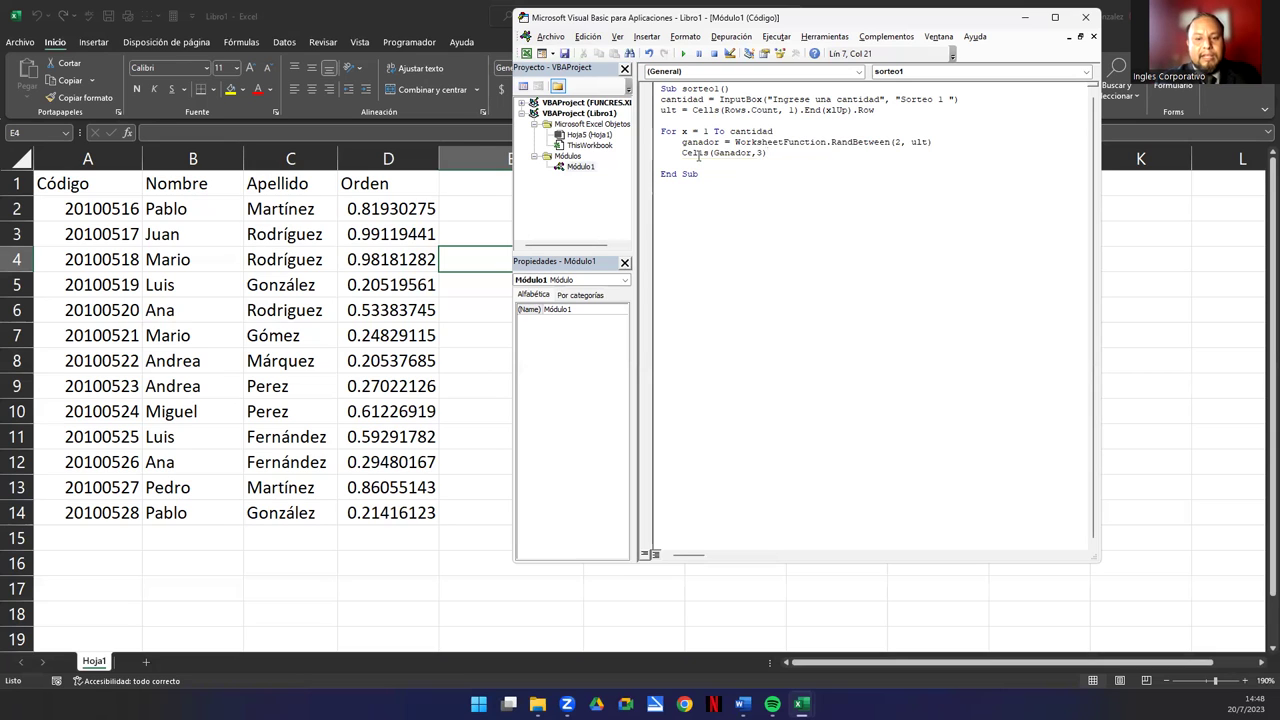
pyautogui.write('=')
pyautogui.write('Cells')
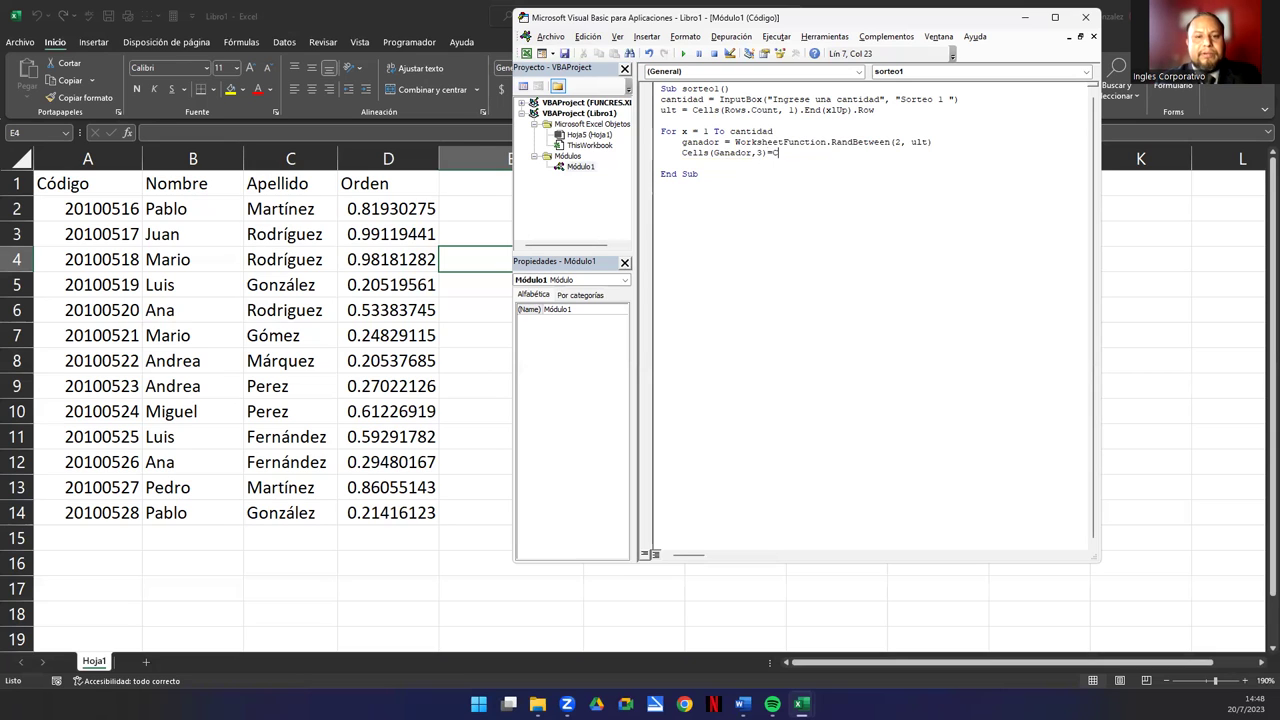
pyautogui.write('(ganador,3)')
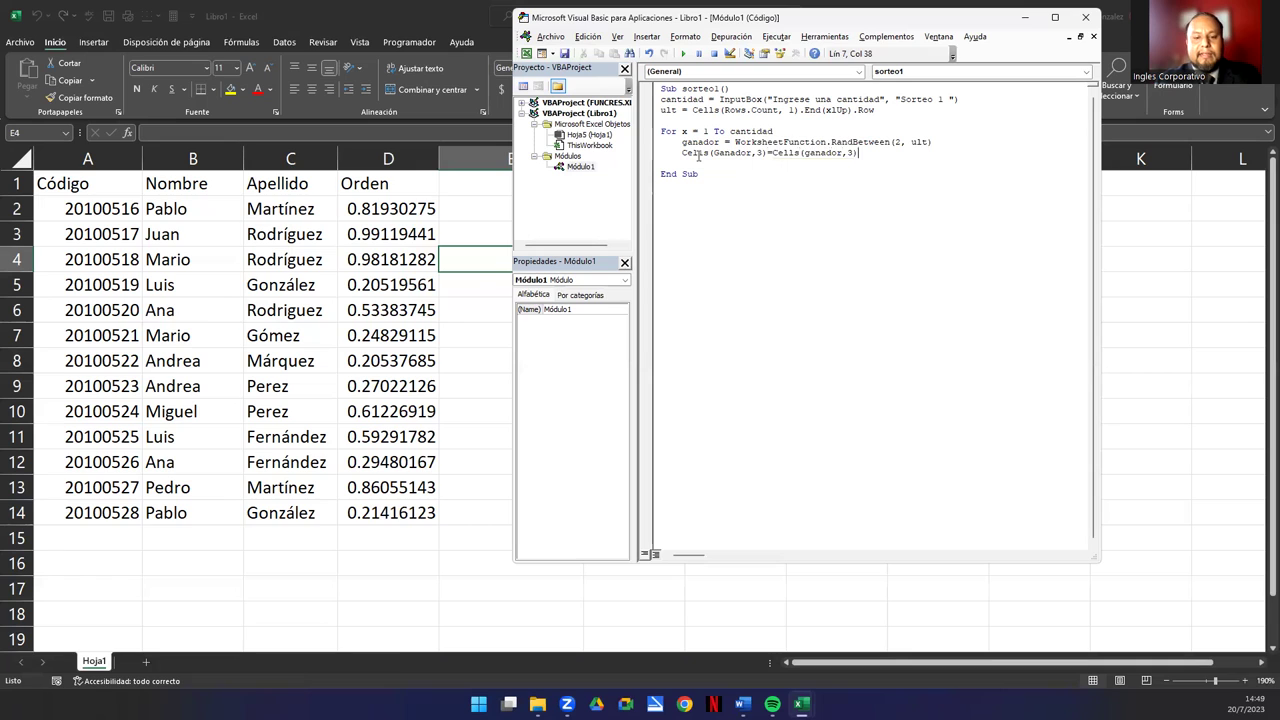
pyautogui.write('/" regalo"')
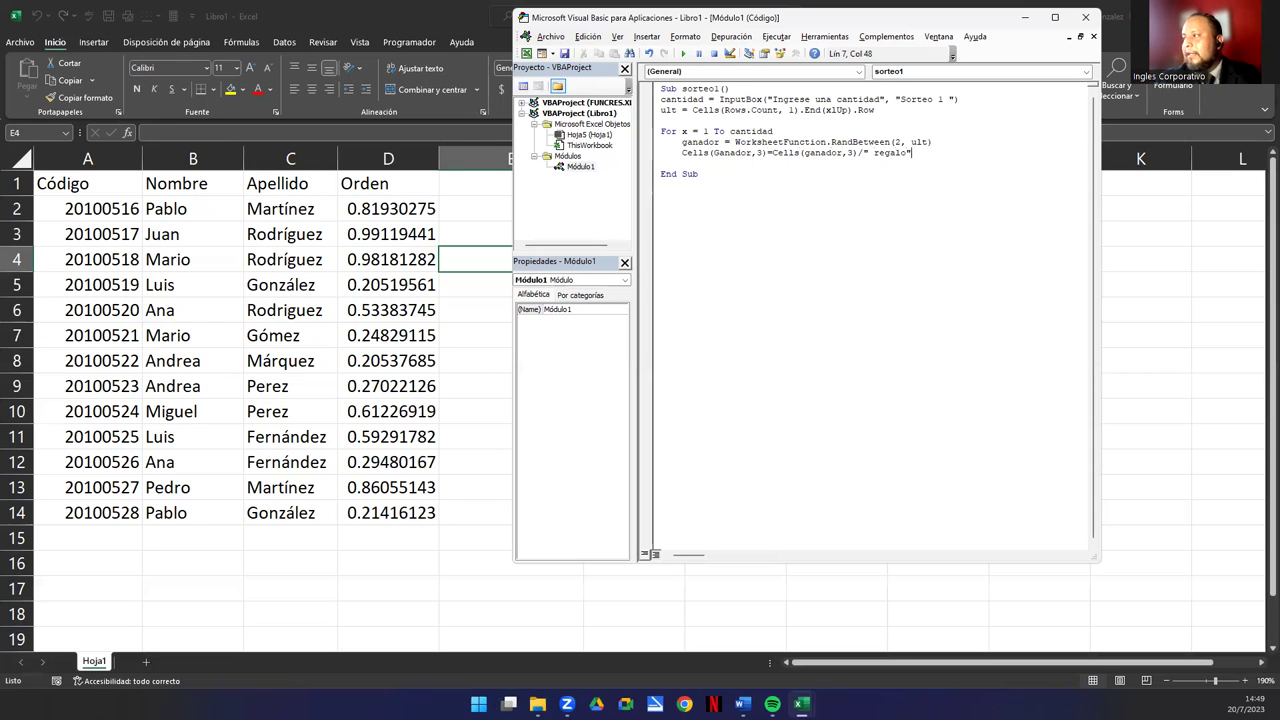
pyautogui.doubleClick(858, 152)
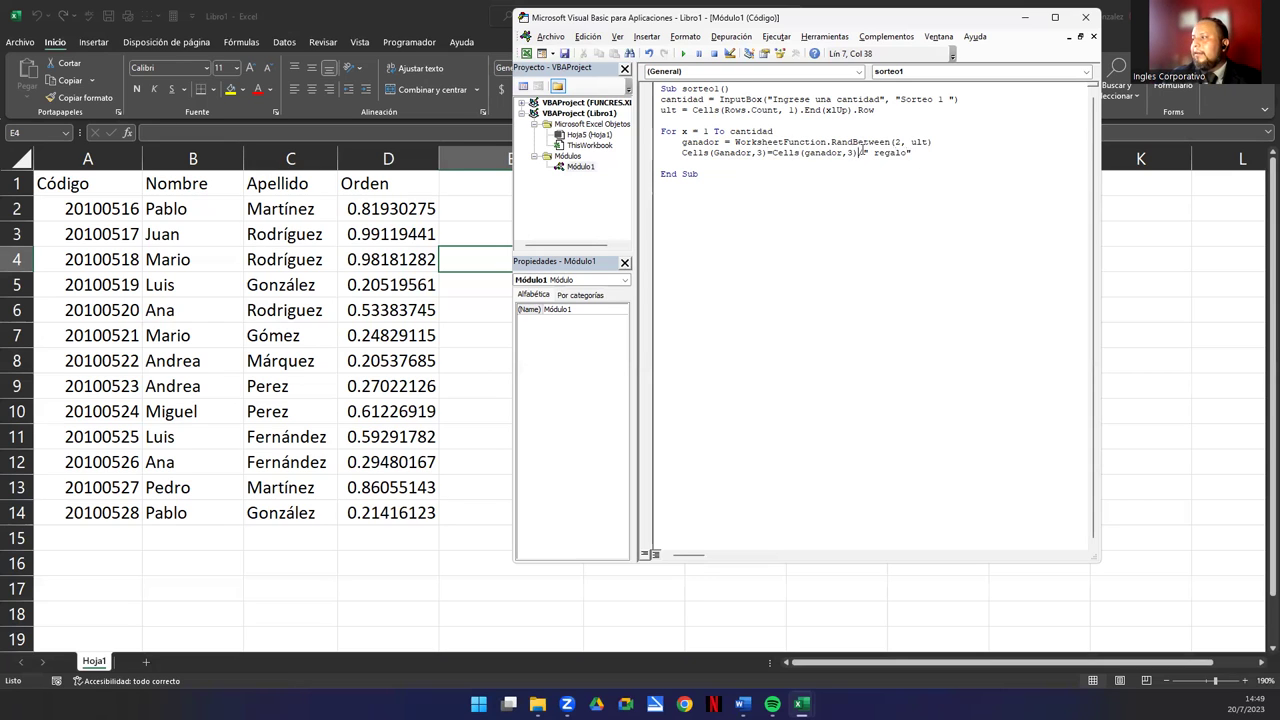
pyautogui.write('&')
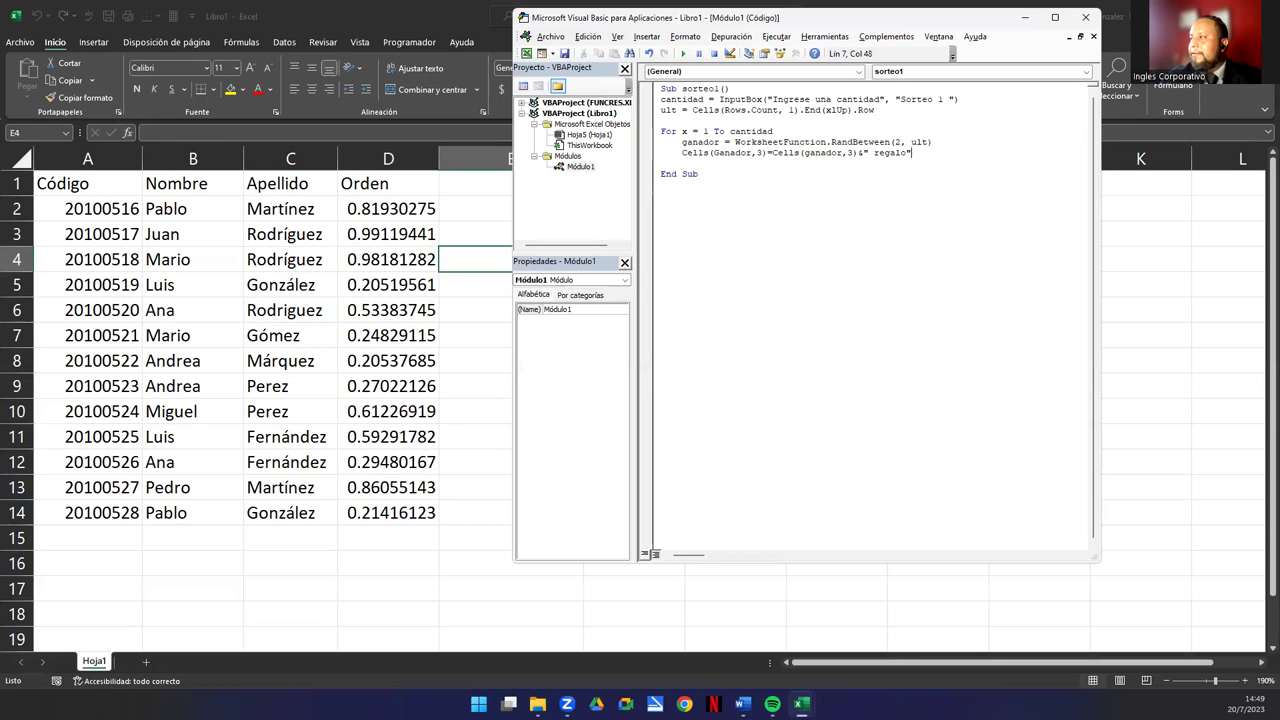
pyautogui.write('/')
pyautogui.press('BackSpace')
pyautogui.write('&x')
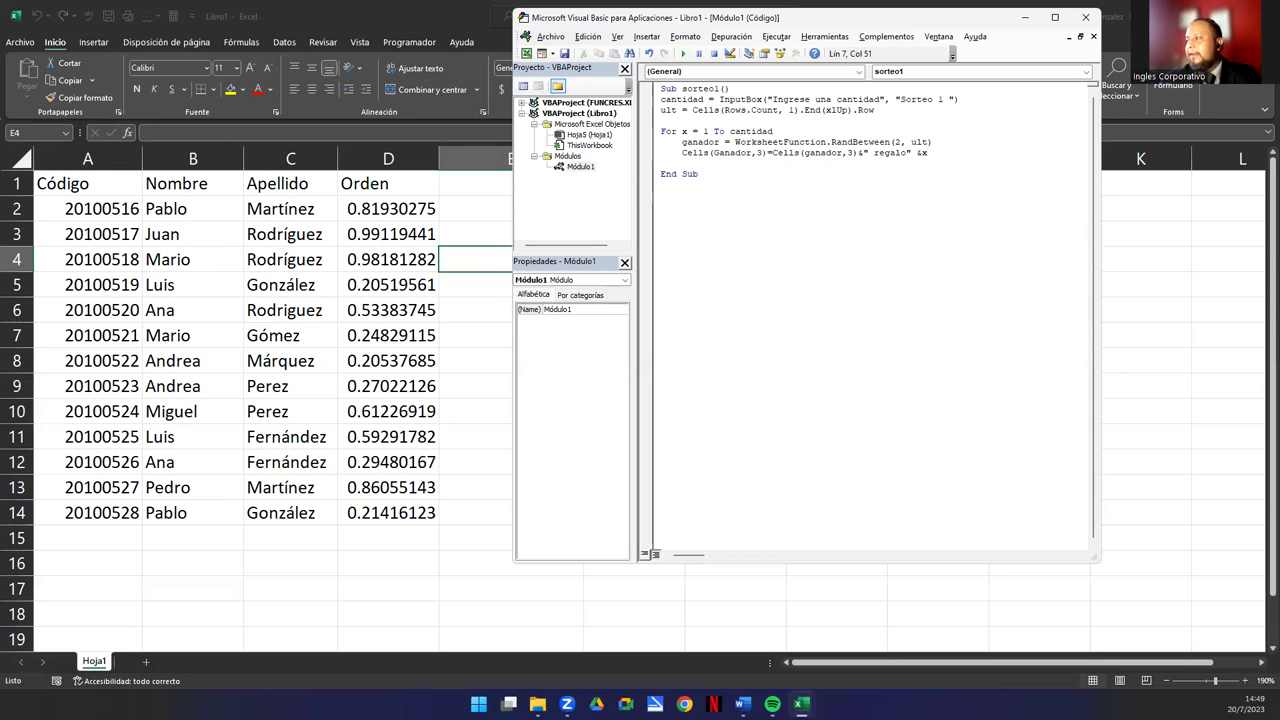
pyautogui.press('Return')
pyautogui.write('Ne')
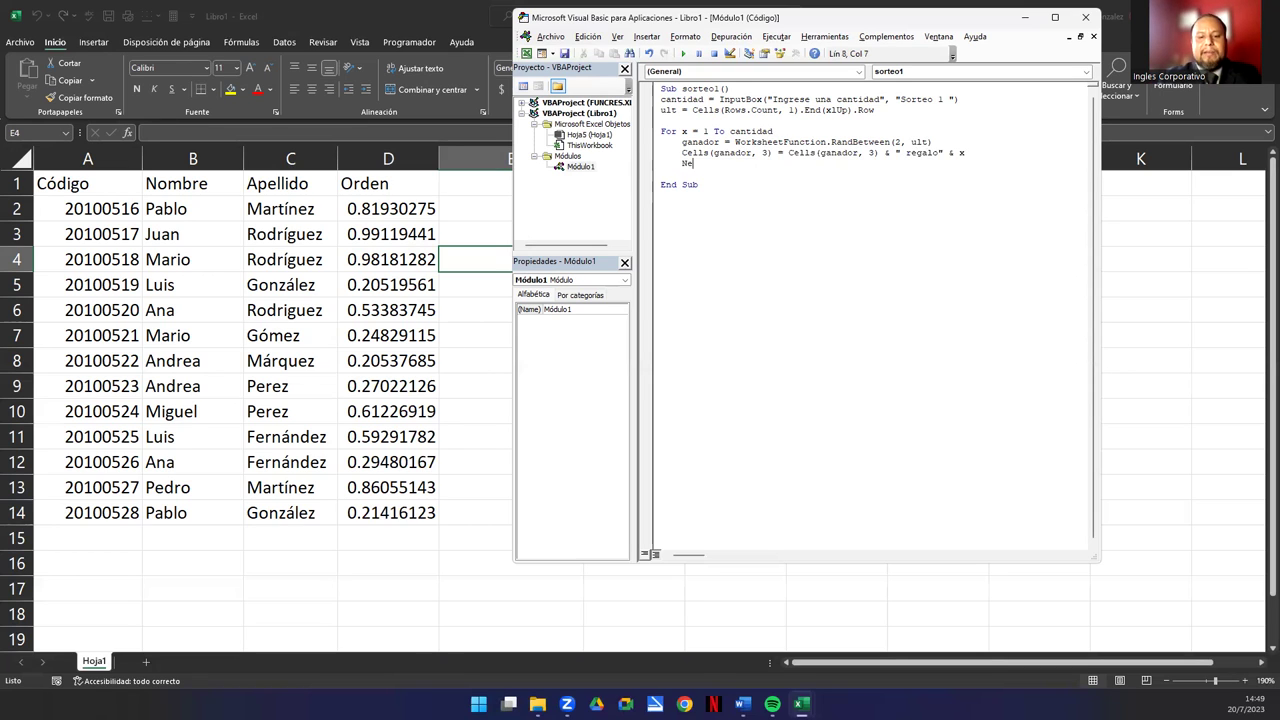
# Close the loop with Next aligned to For and remove the surrounding blank lines
pyautogui.write('xt')
pyautogui.press('Return')
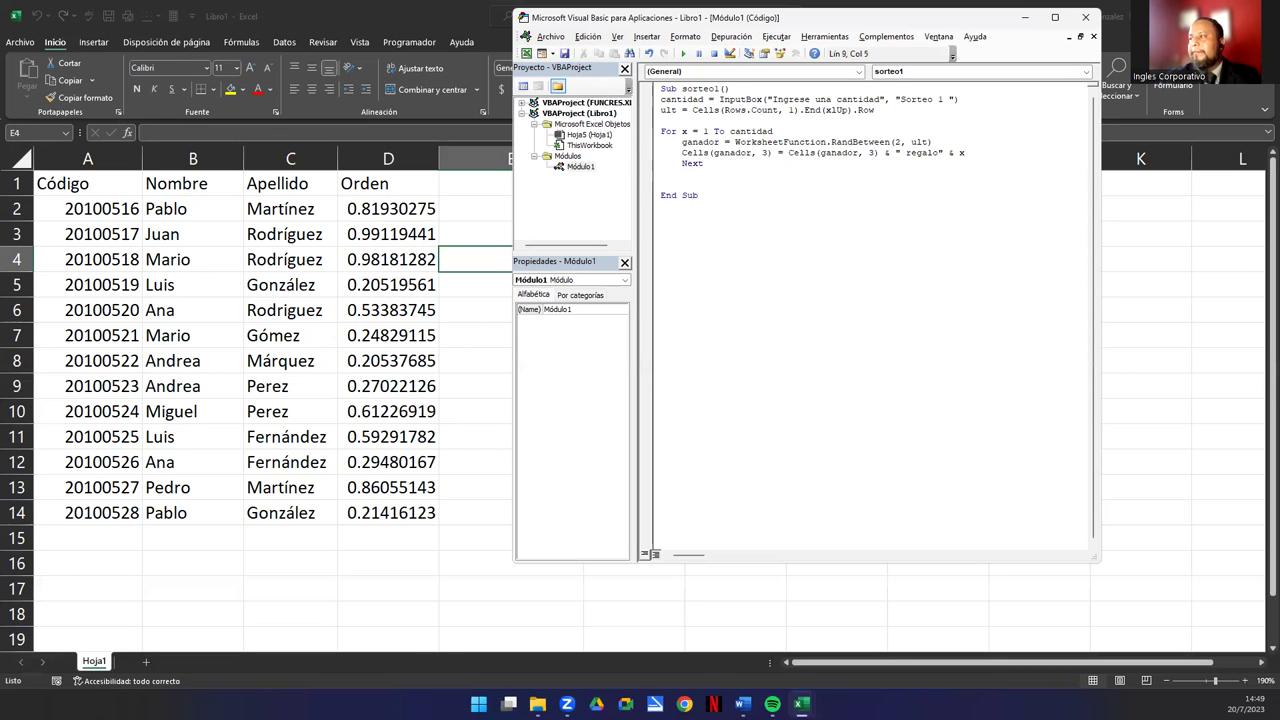
pyautogui.press('BackSpace')
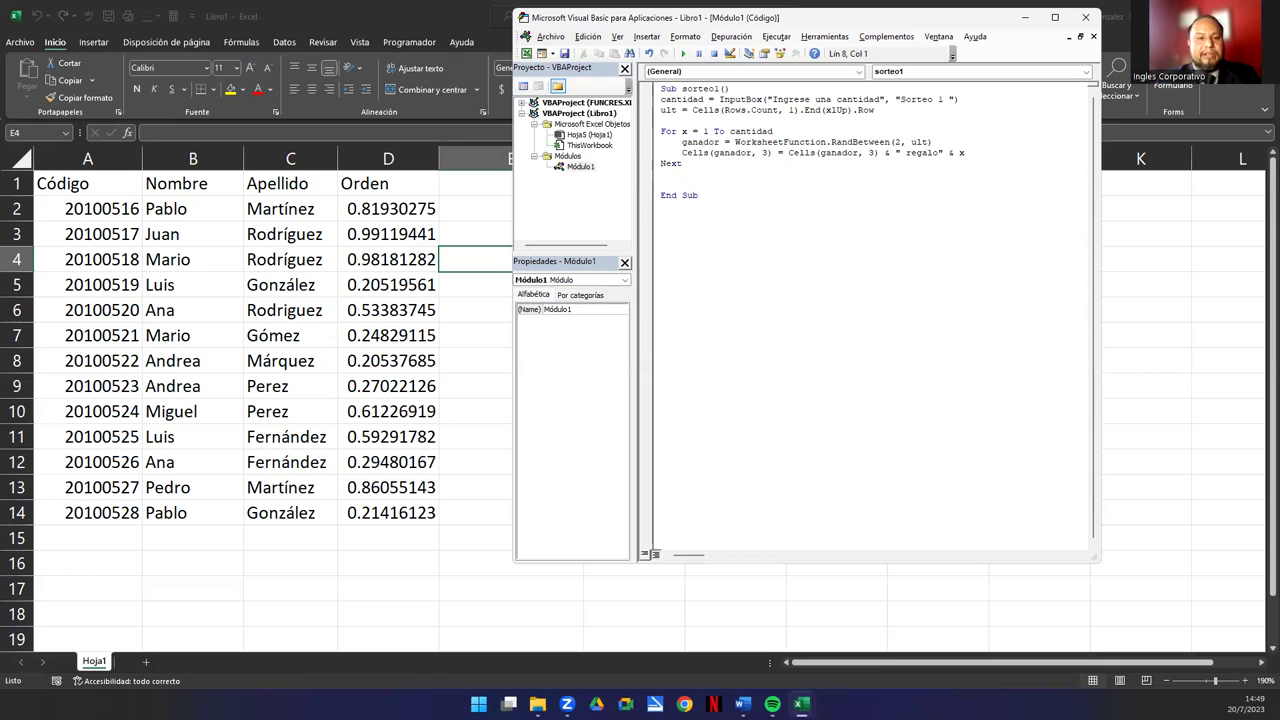
pyautogui.press('BackSpace')
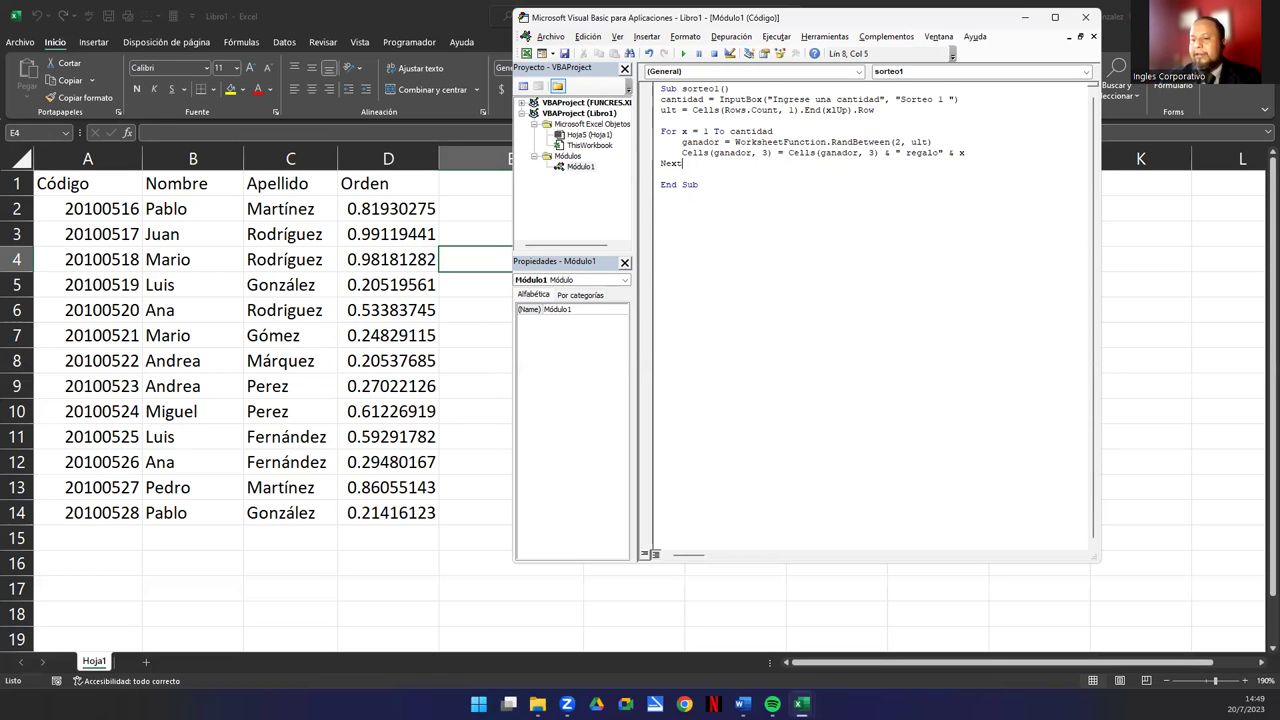
pyautogui.press('BackSpace')
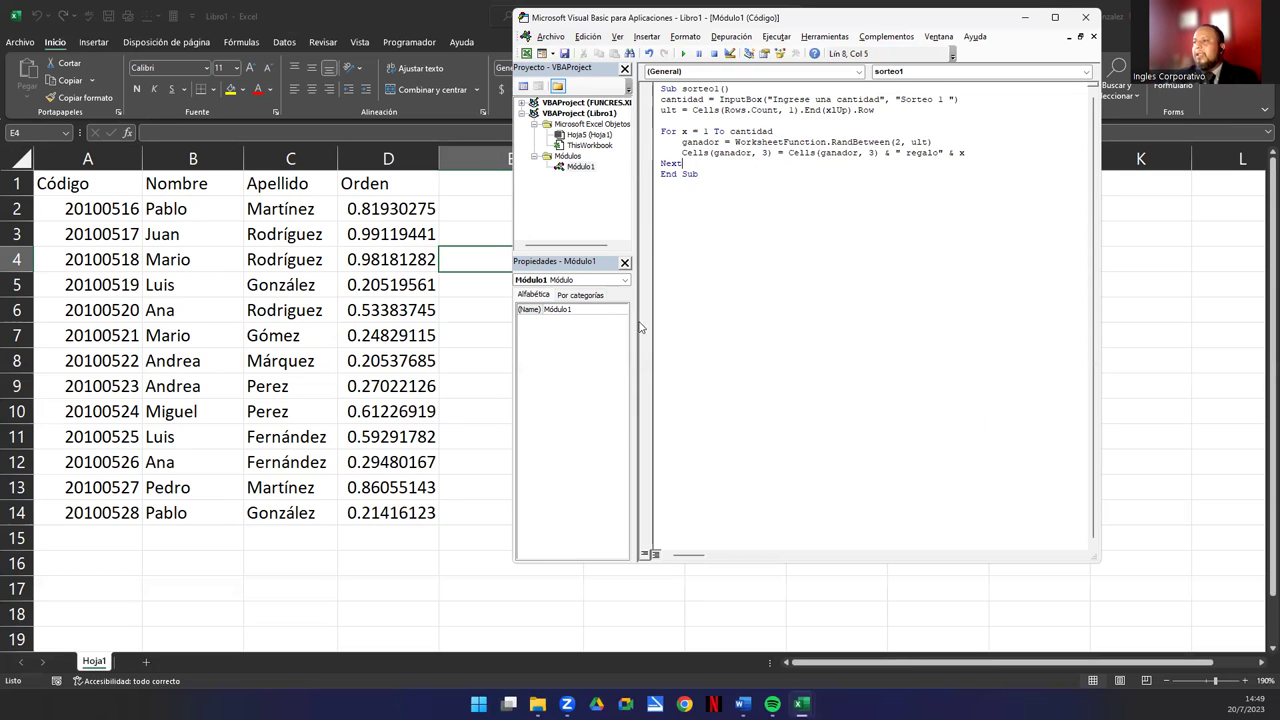
# Run sorteo1 from the VBA editor with 2 winners and move the editor aside to view the sheet
pyautogui.click(468, 204)
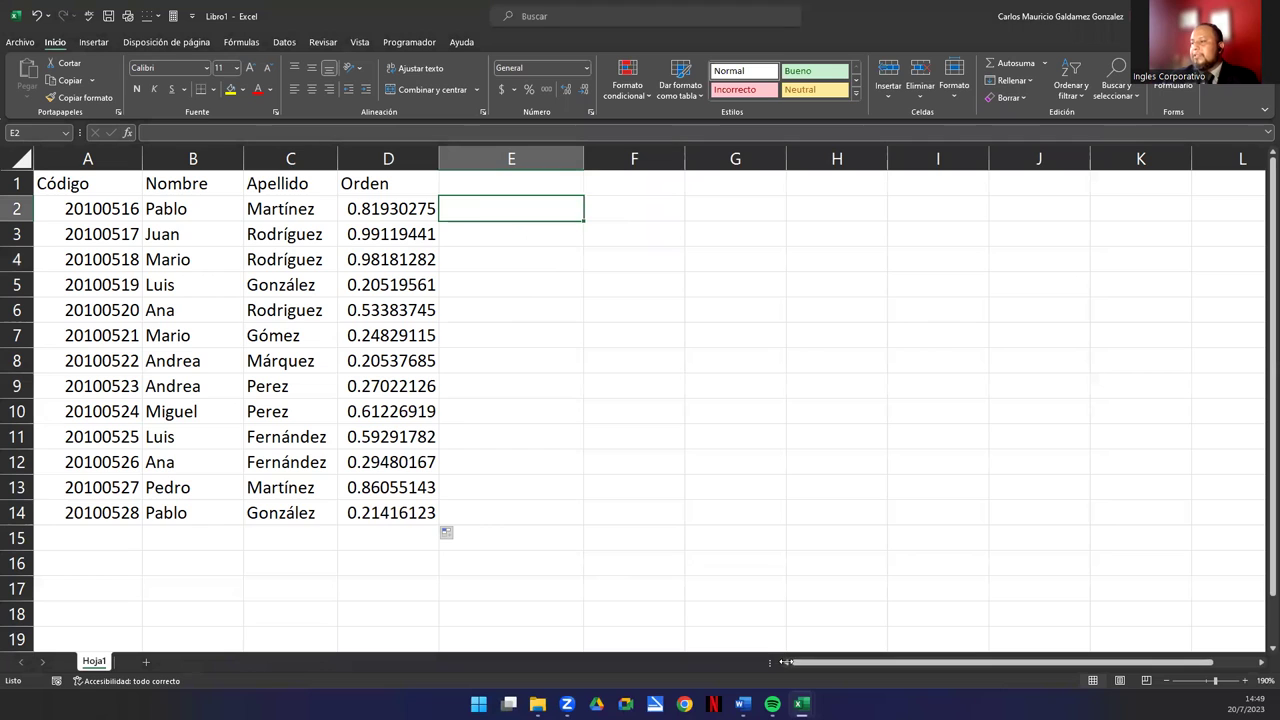
pyautogui.moveTo(801, 704)
pyautogui.click(876, 642)
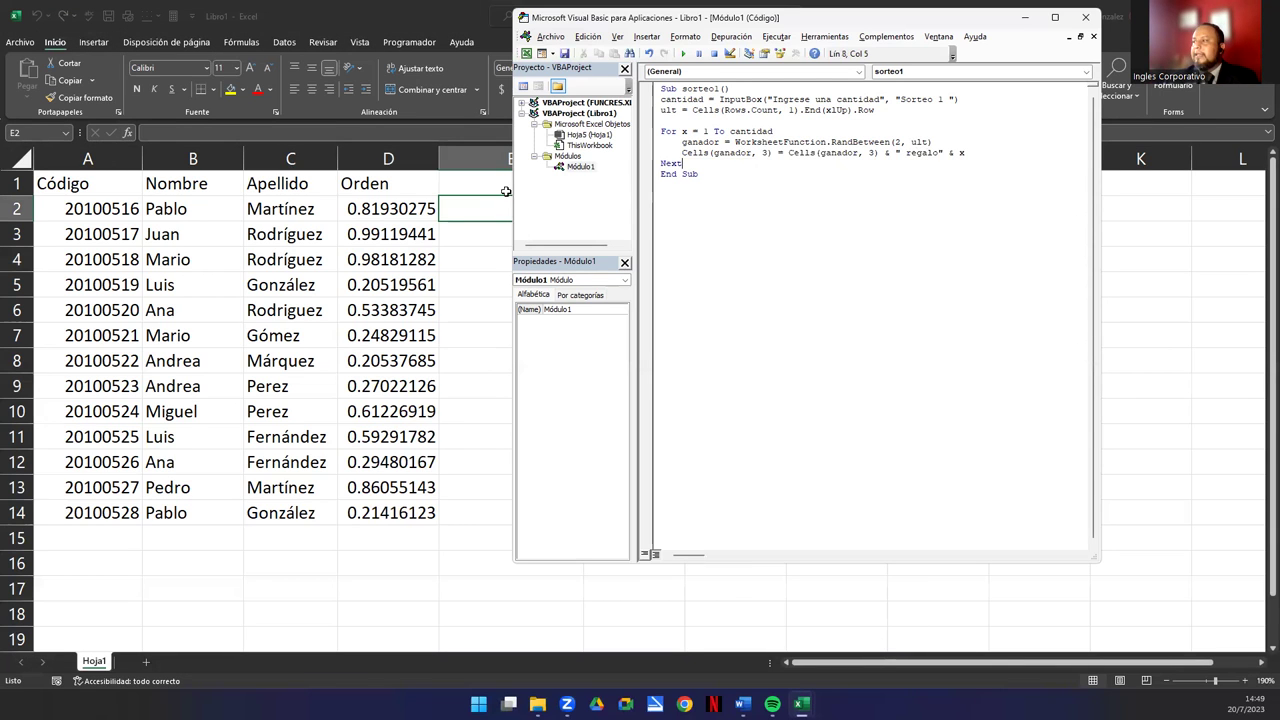
pyautogui.click(684, 53)
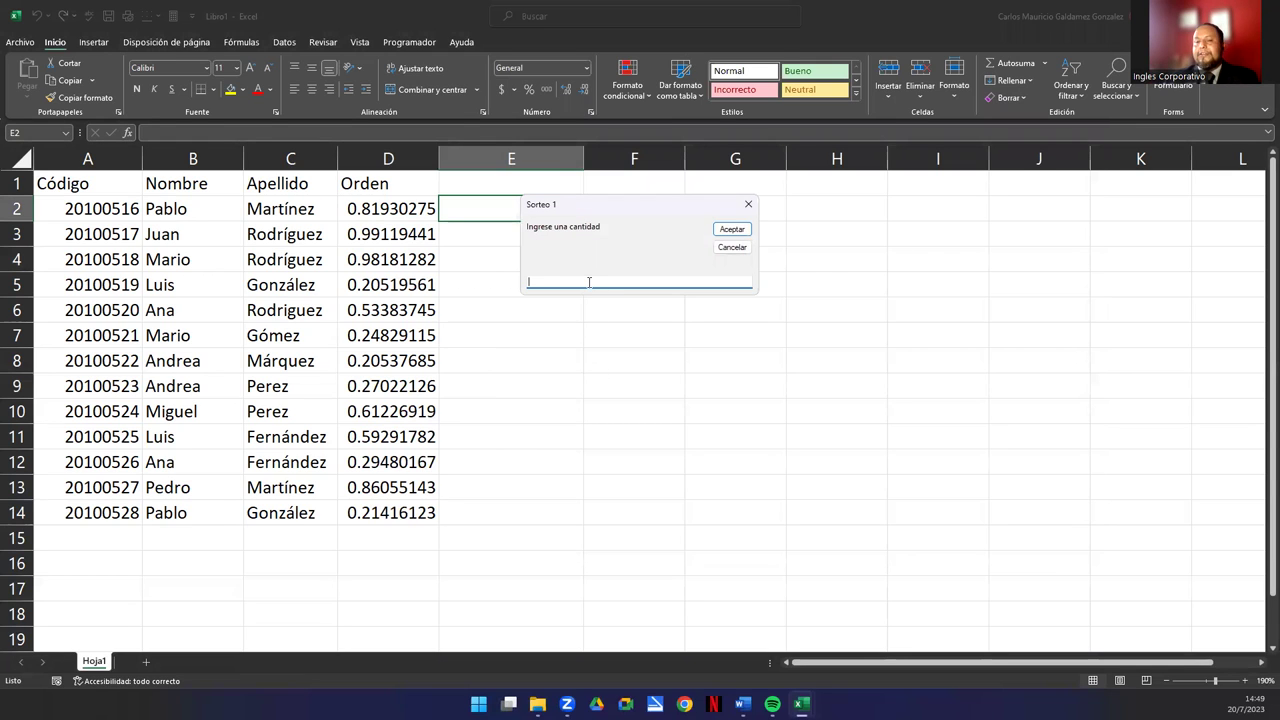
pyautogui.write('2')
pyautogui.click(720, 229)
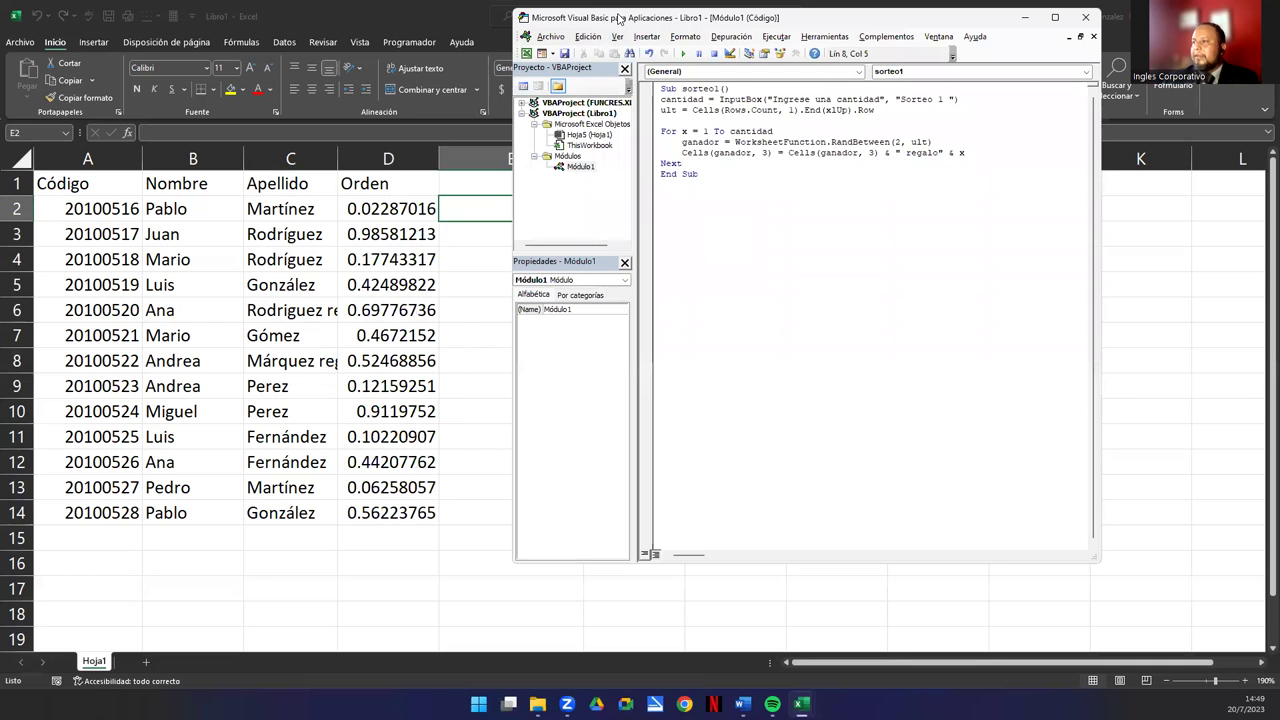
pyautogui.moveTo(619, 18); pyautogui.dragTo(712, 33)
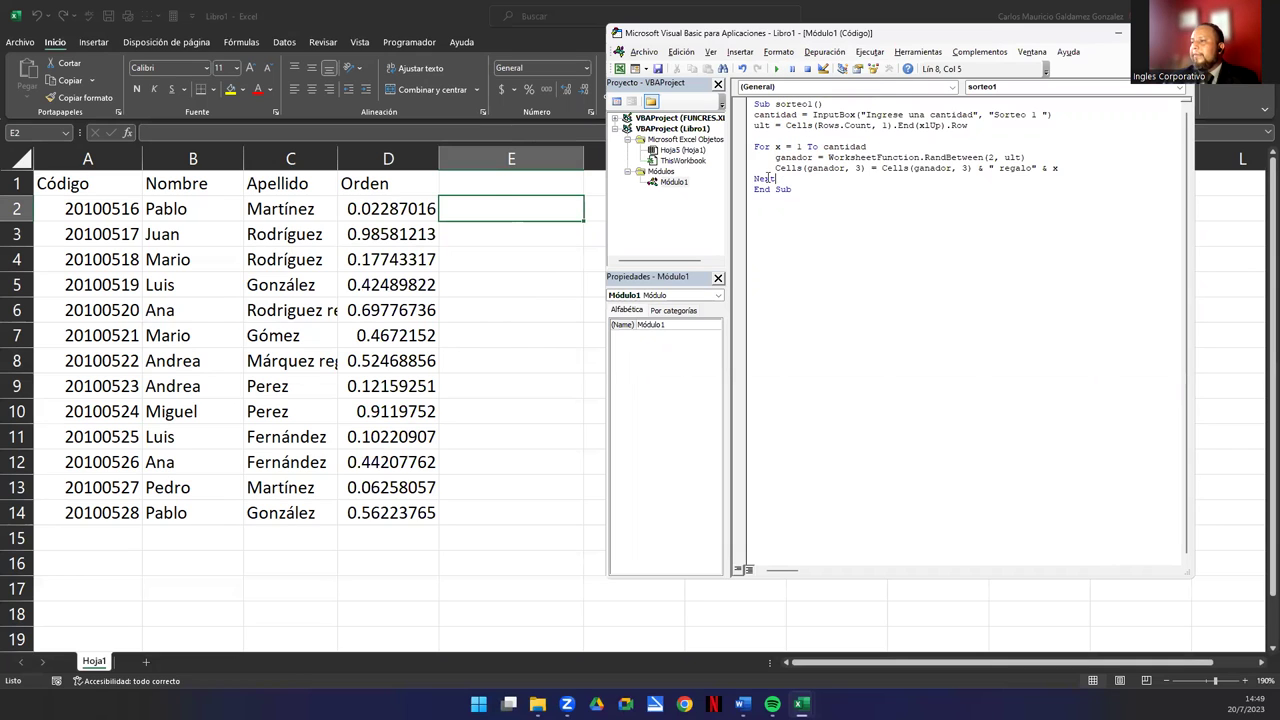
# Run sorteo1 again from Programador > Macros with a quantity of 5
pyautogui.click(492, 201)
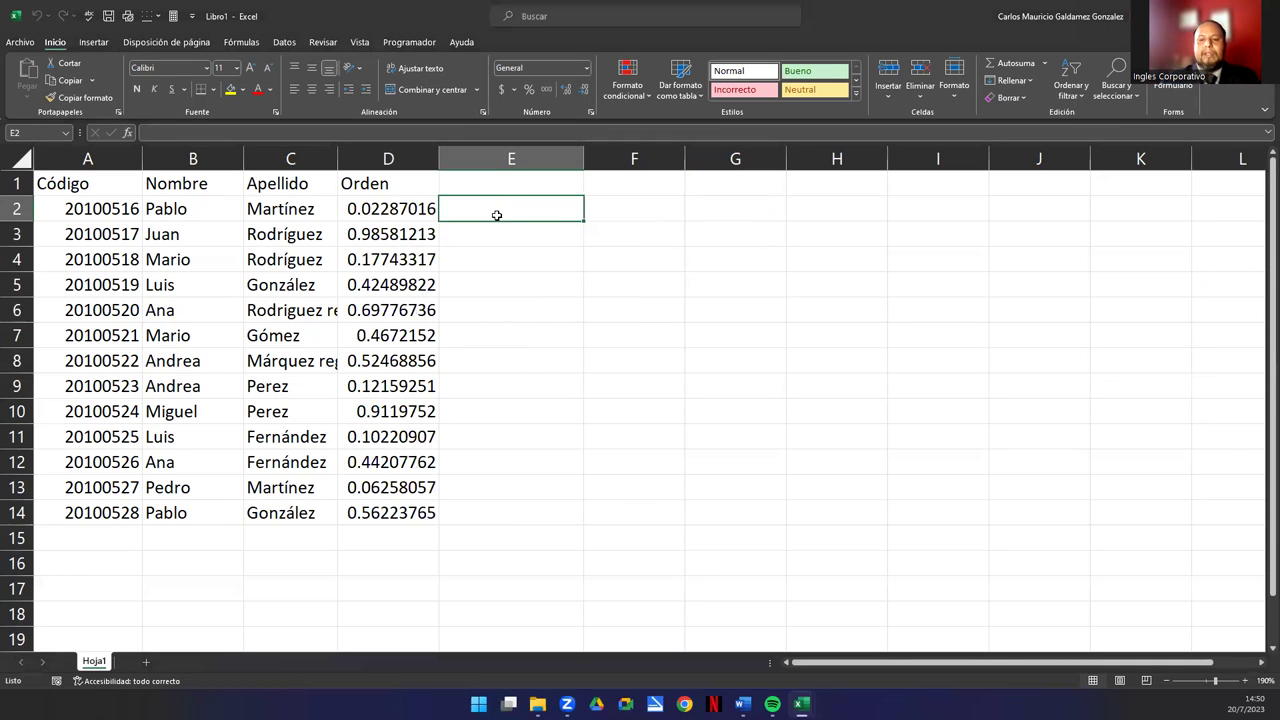
pyautogui.click(385, 45)
pyautogui.click(62, 84)
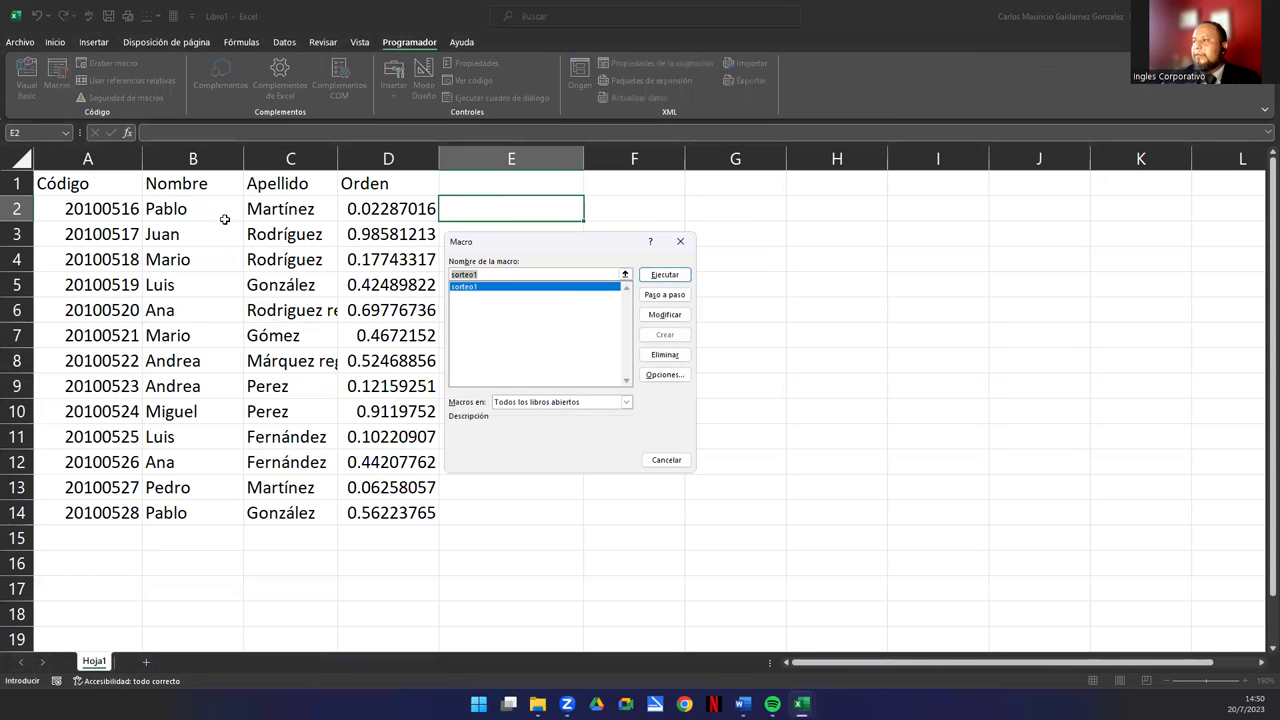
pyautogui.click(652, 276)
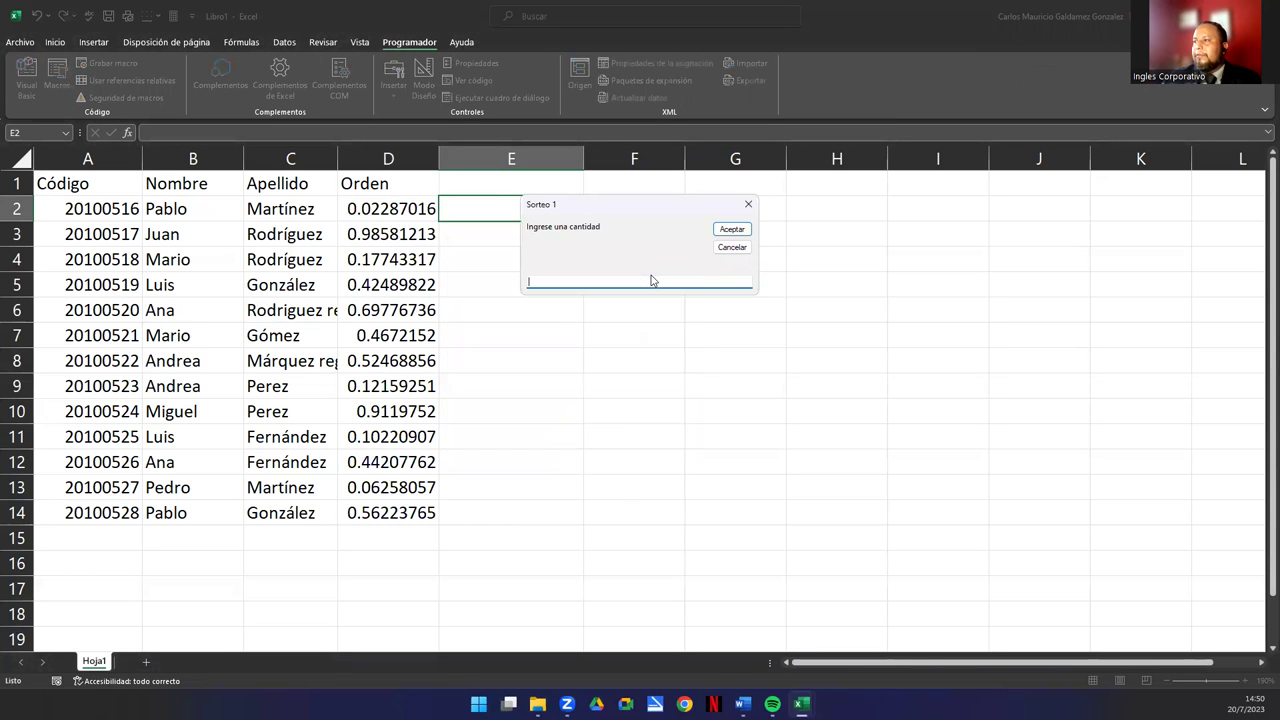
pyautogui.write('5')
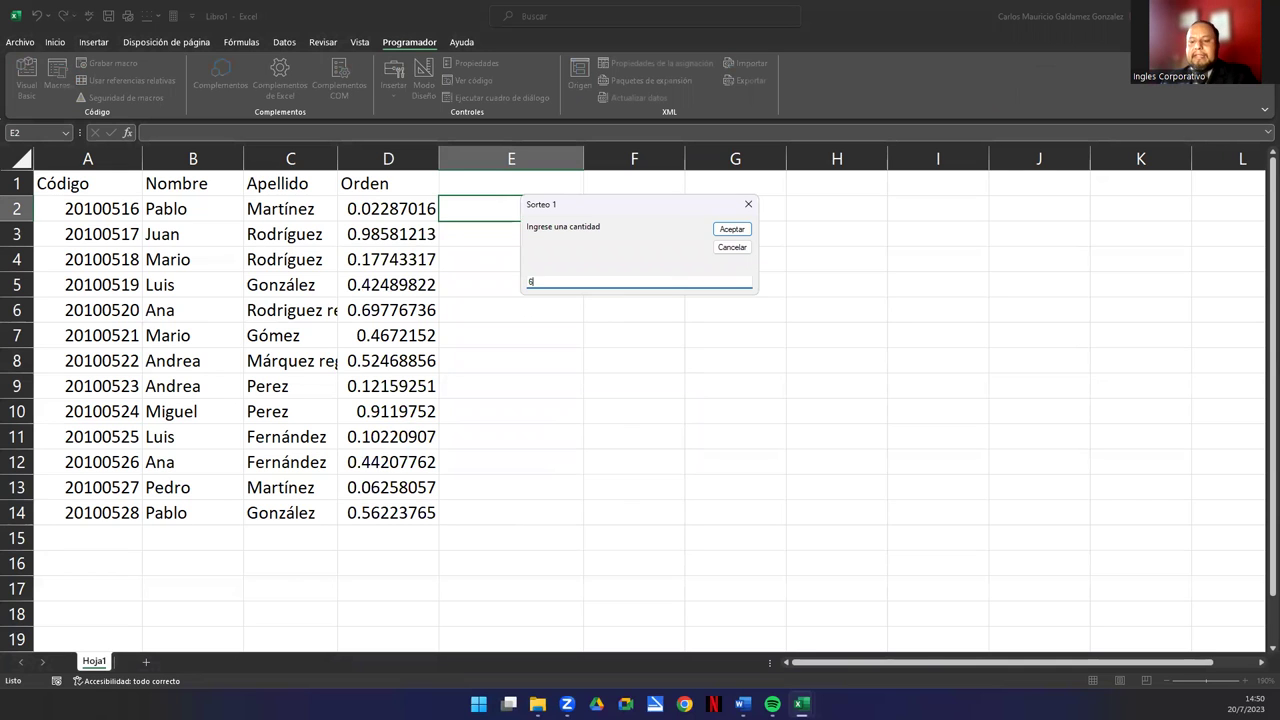
pyautogui.press('Return')
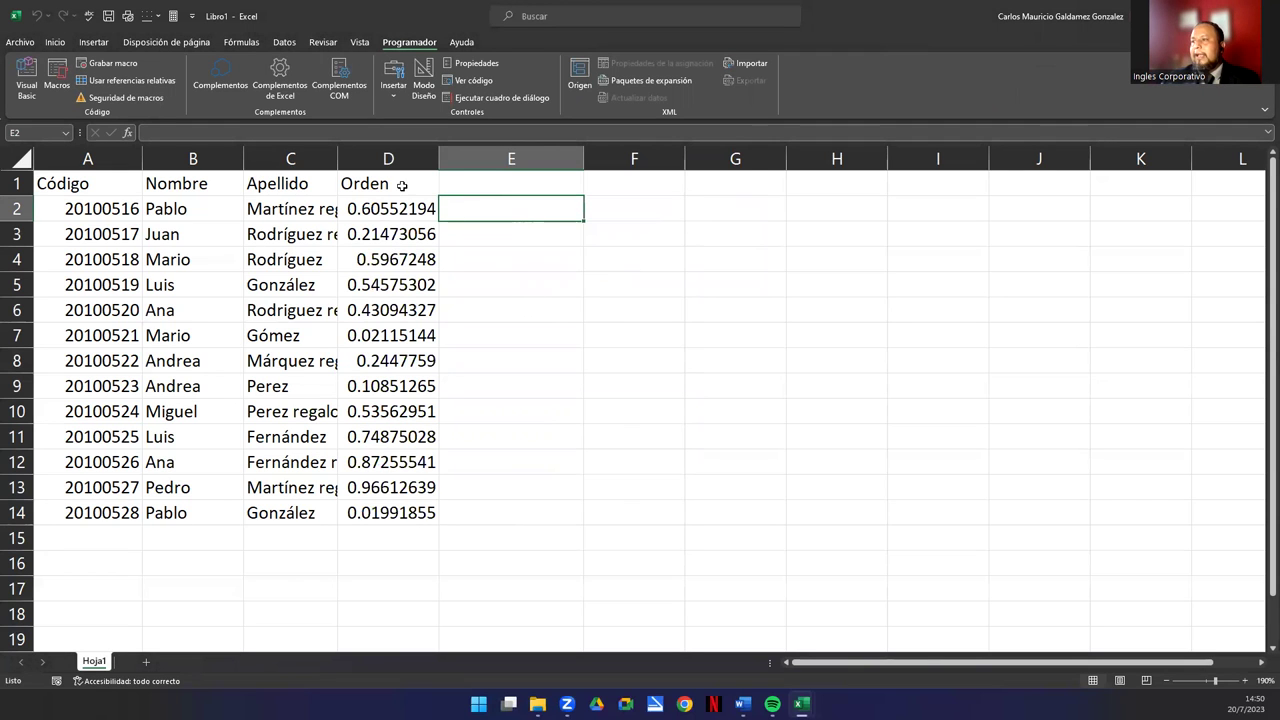
# Auto-fit column C to the labelled surnames, then undo the width change
pyautogui.doubleClick(338, 158)
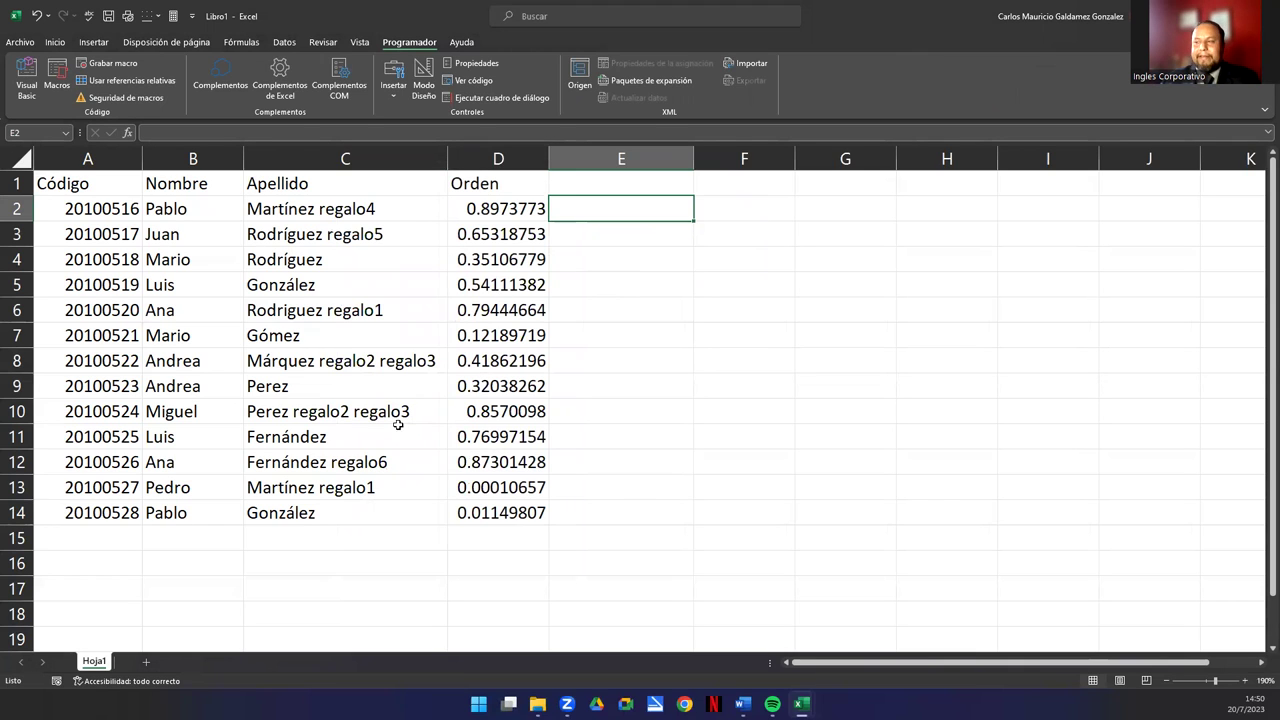
pyautogui.moveTo(280, 212); pyautogui.dragTo(337, 500)
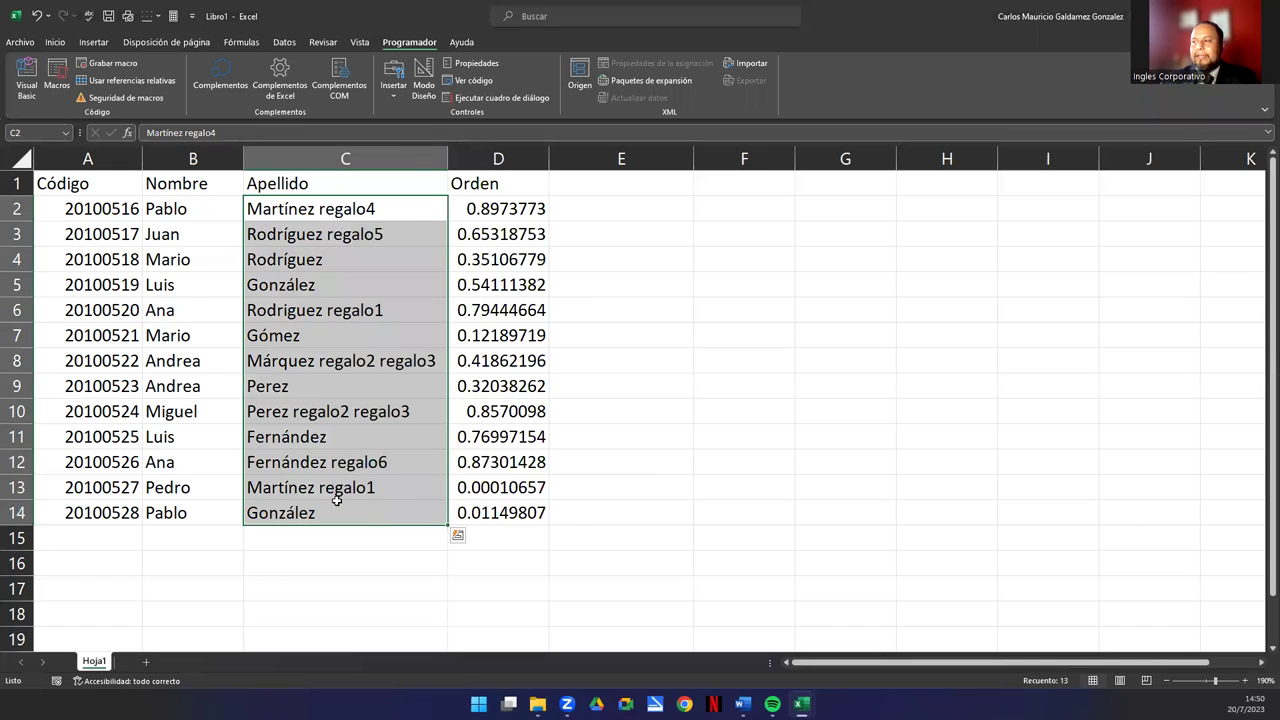
pyautogui.hotkey('ctrl', 'z')
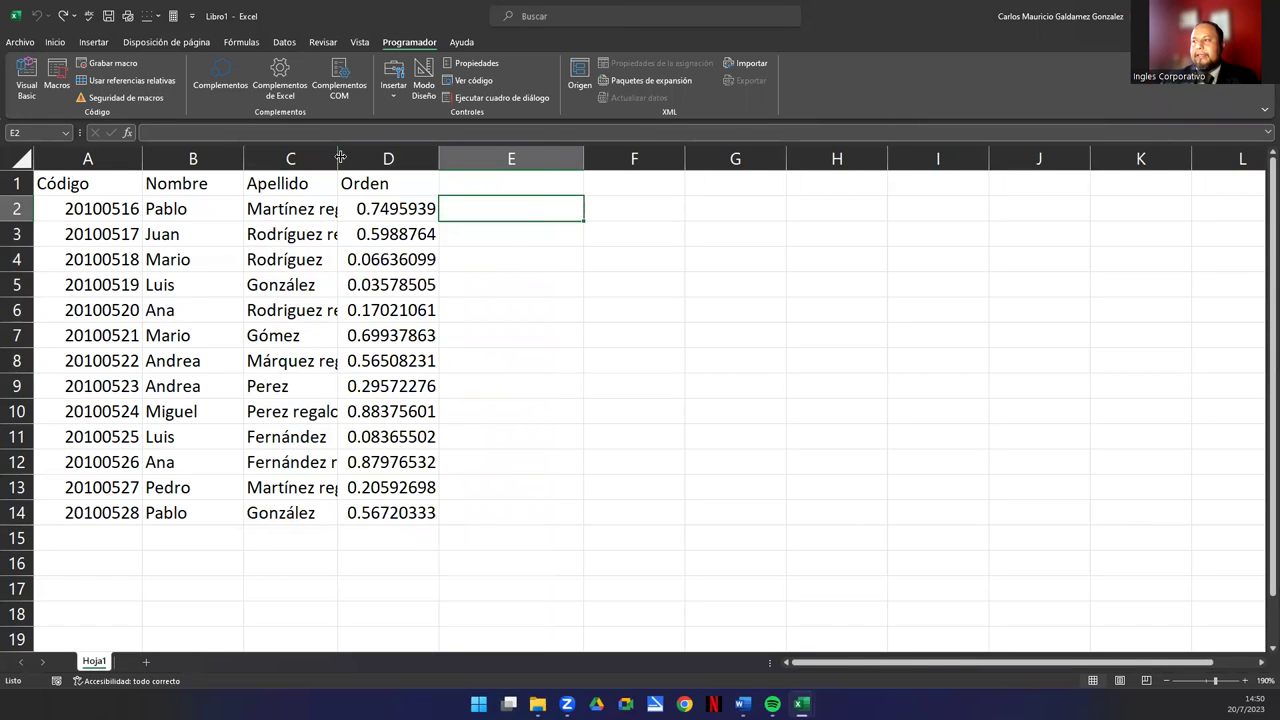
pyautogui.doubleClick(338, 159)
pyautogui.hotkey('ctrl', 'z')
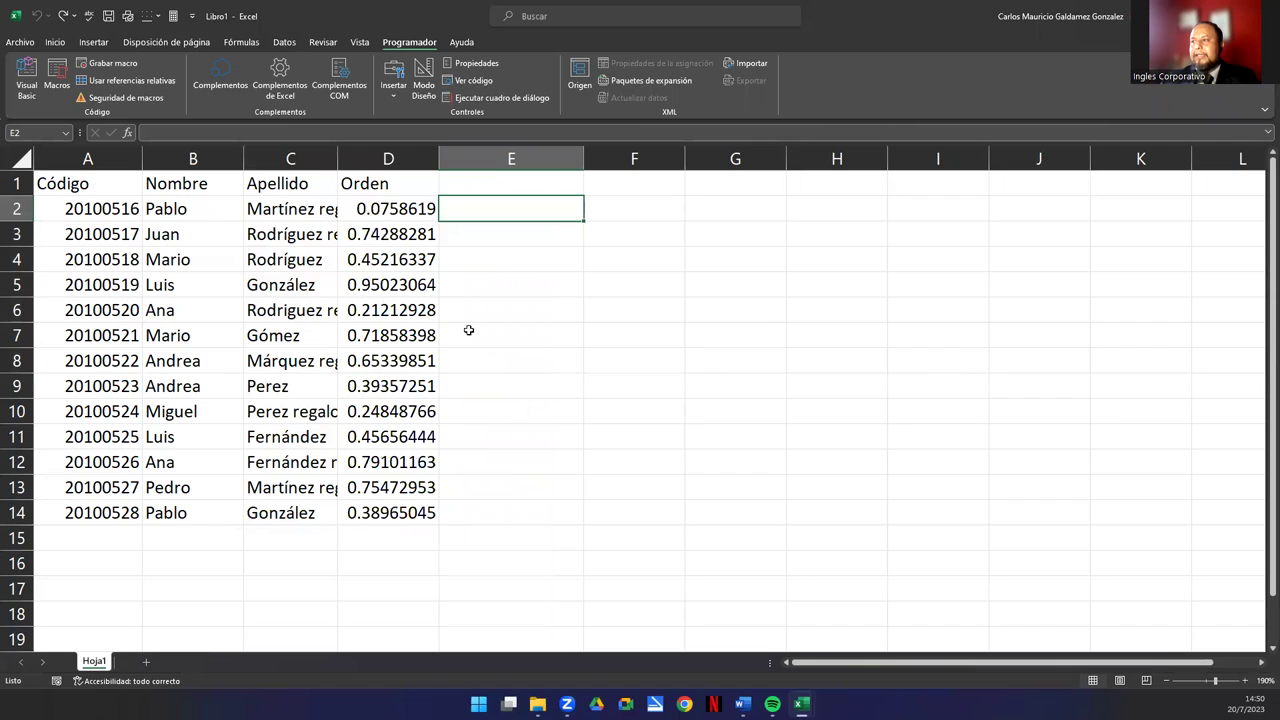
# Change both Cells(ganador, 3) references to column 4, then select D2:D14 on the sheet
pyautogui.moveTo(772, 704)
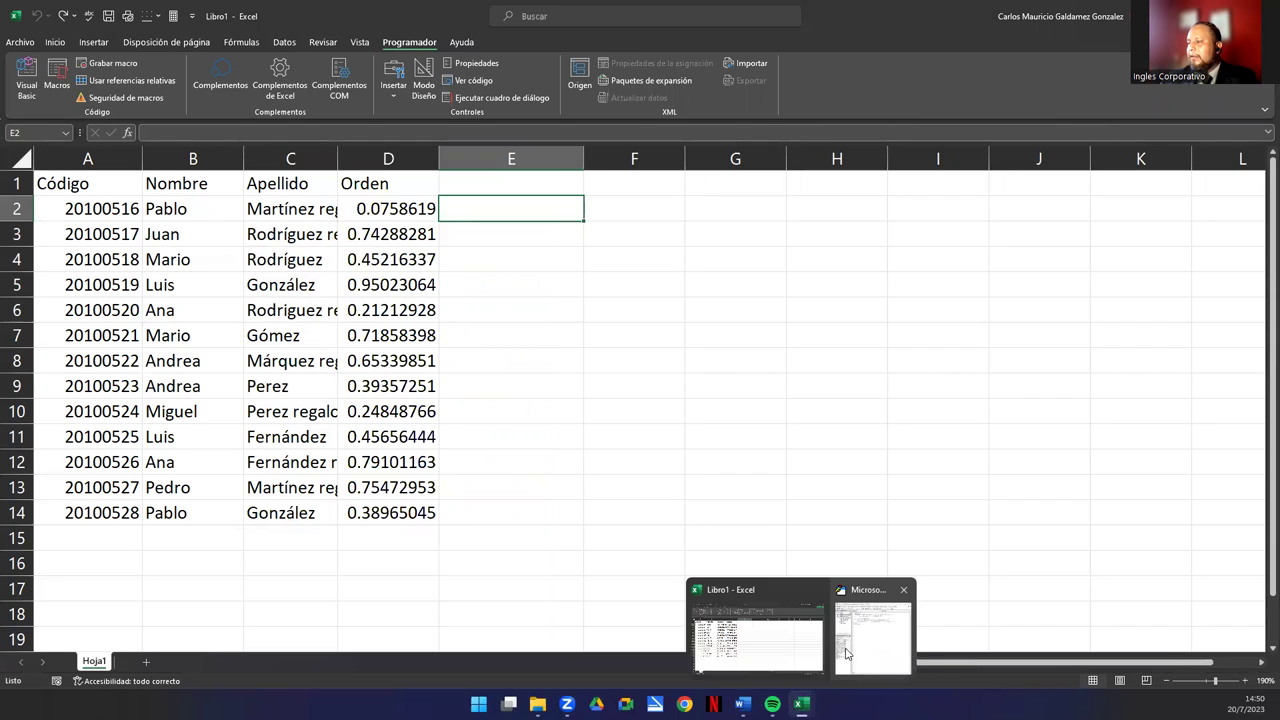
pyautogui.click(846, 630)
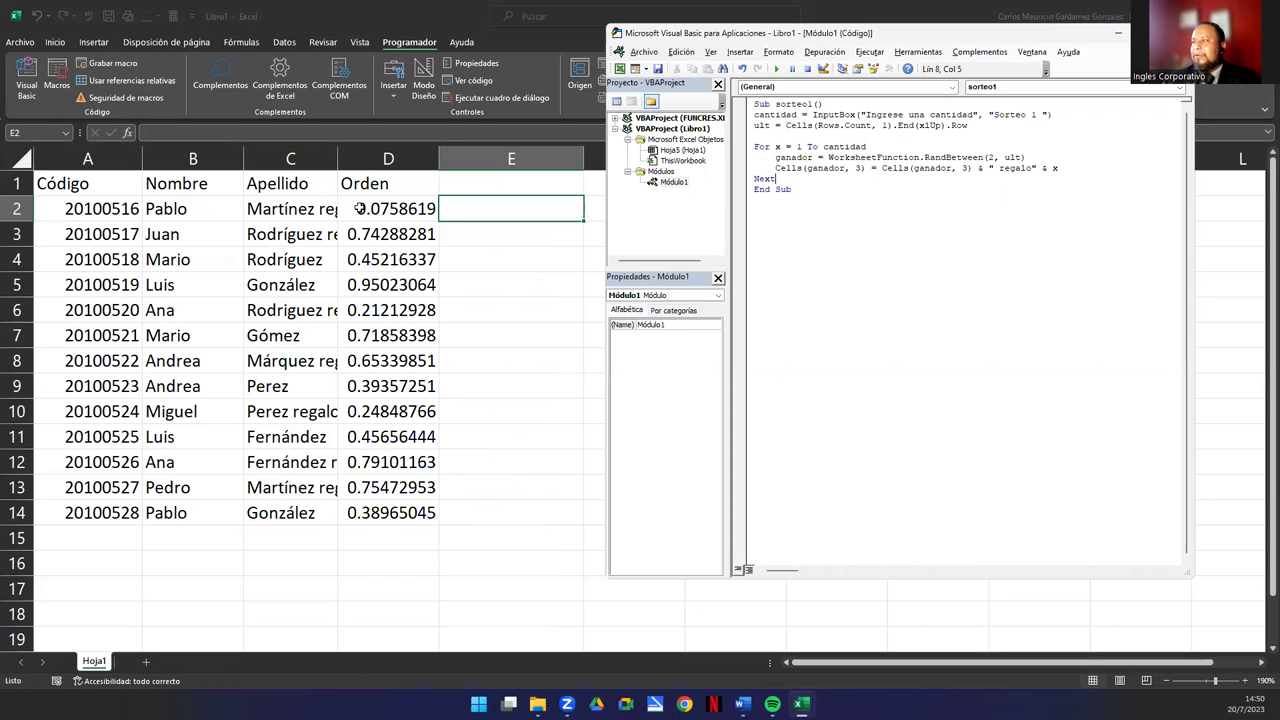
pyautogui.doubleClick(856, 168)
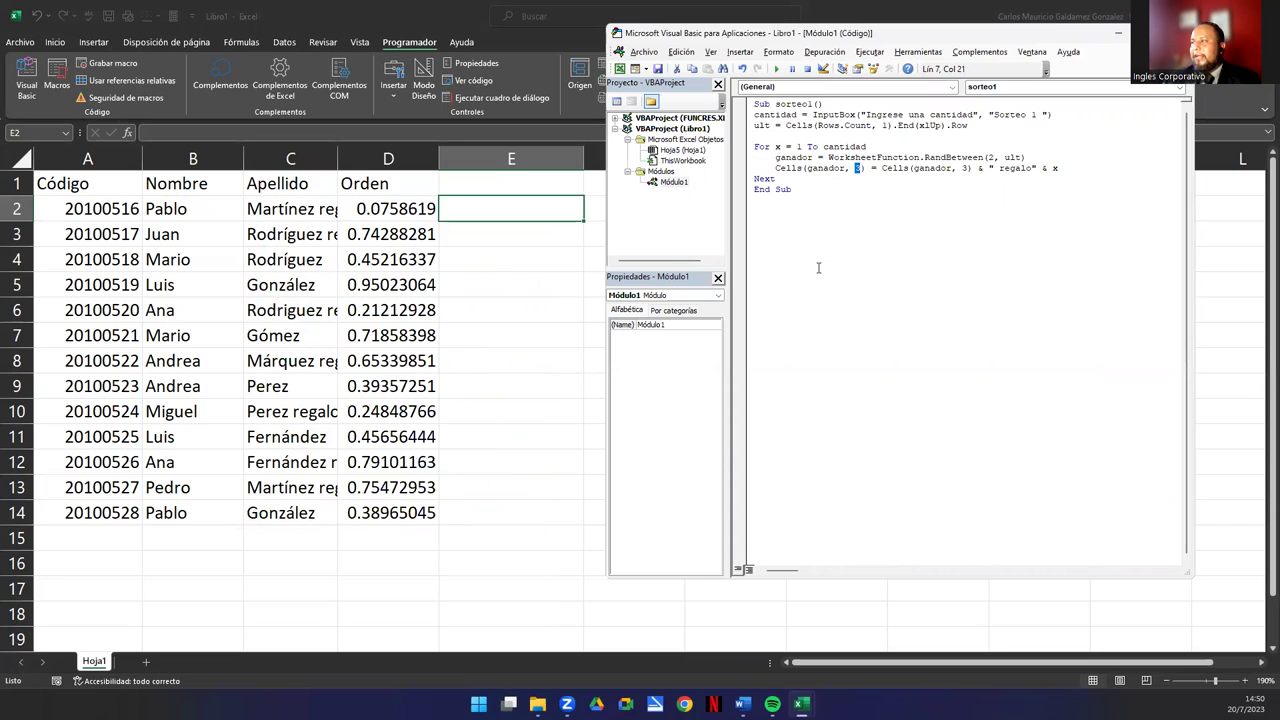
pyautogui.write('4')
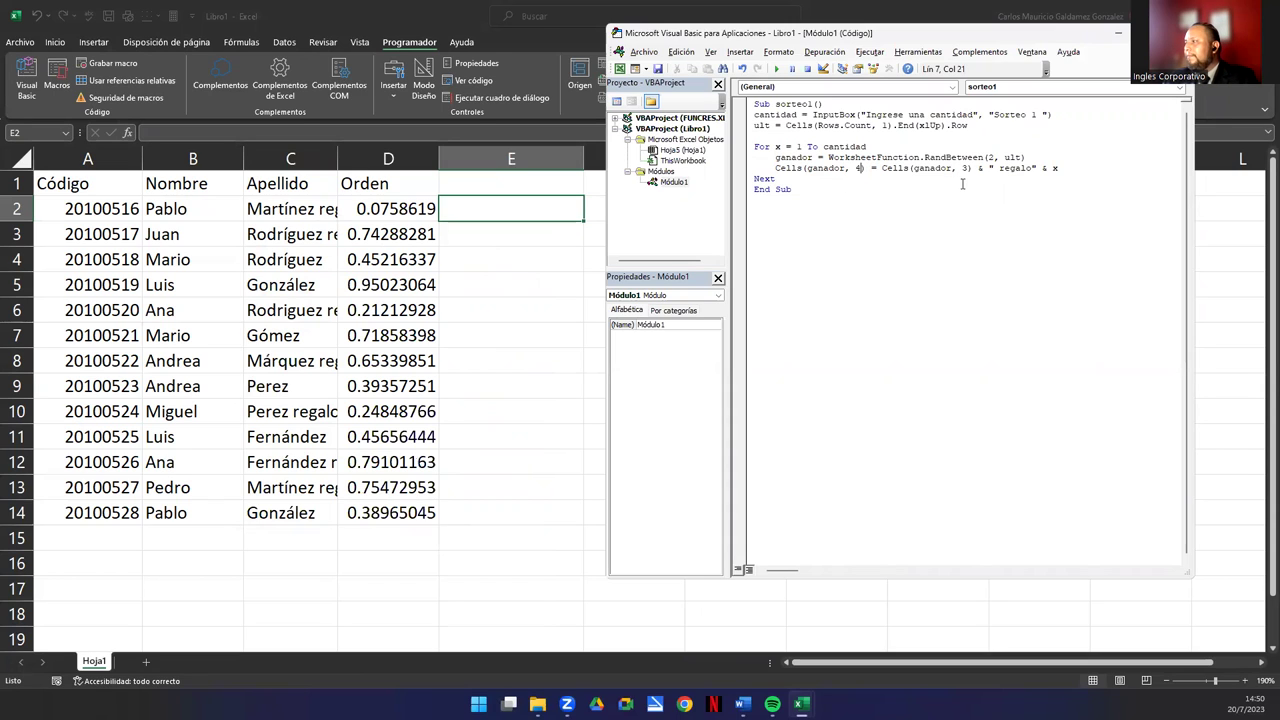
pyautogui.doubleClick(964, 168)
pyautogui.write('4')
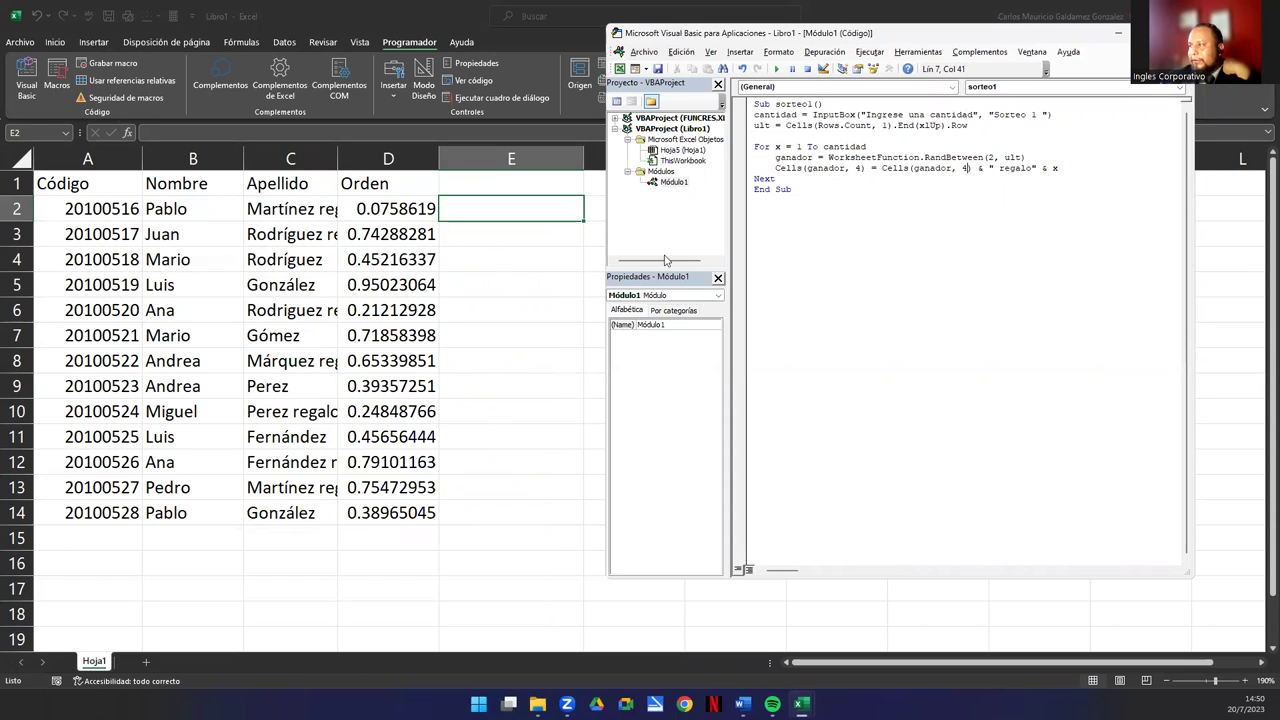
pyautogui.moveTo(378, 210); pyautogui.dragTo(419, 516)
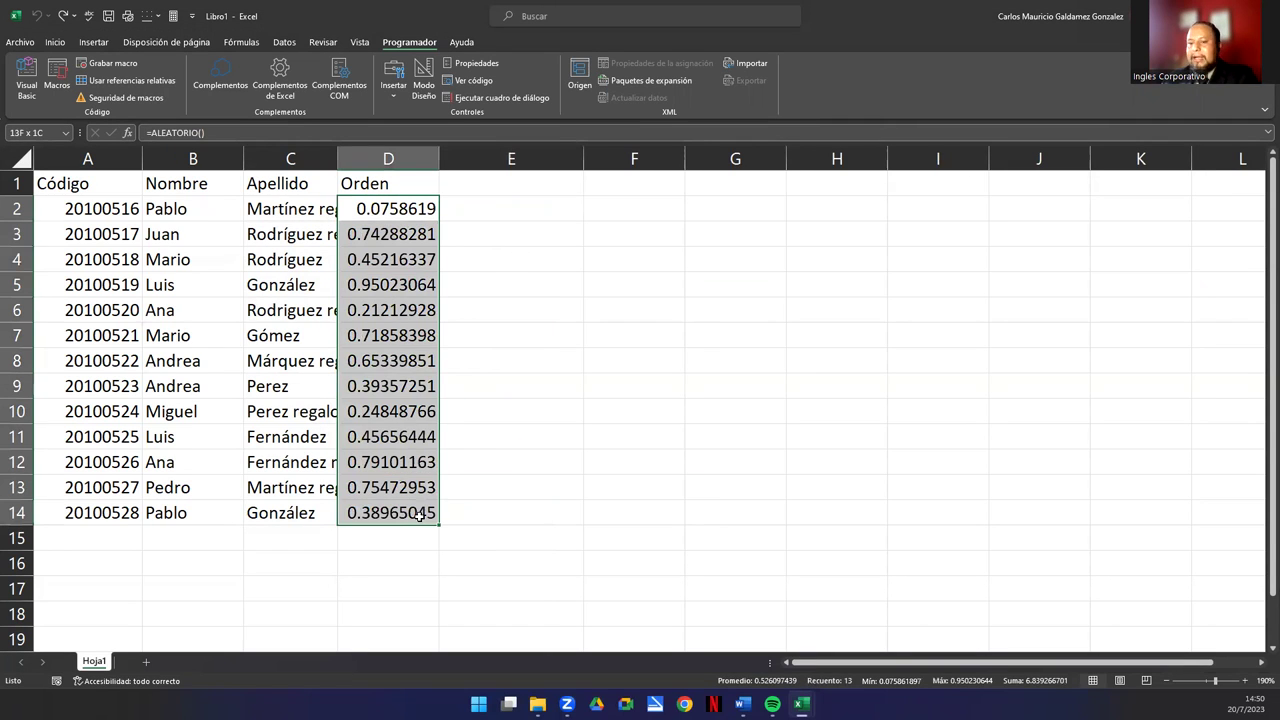
# Clear the Orden values, autofit column C, and strip regalo4 from Martínez in C2
pyautogui.press('Delete')
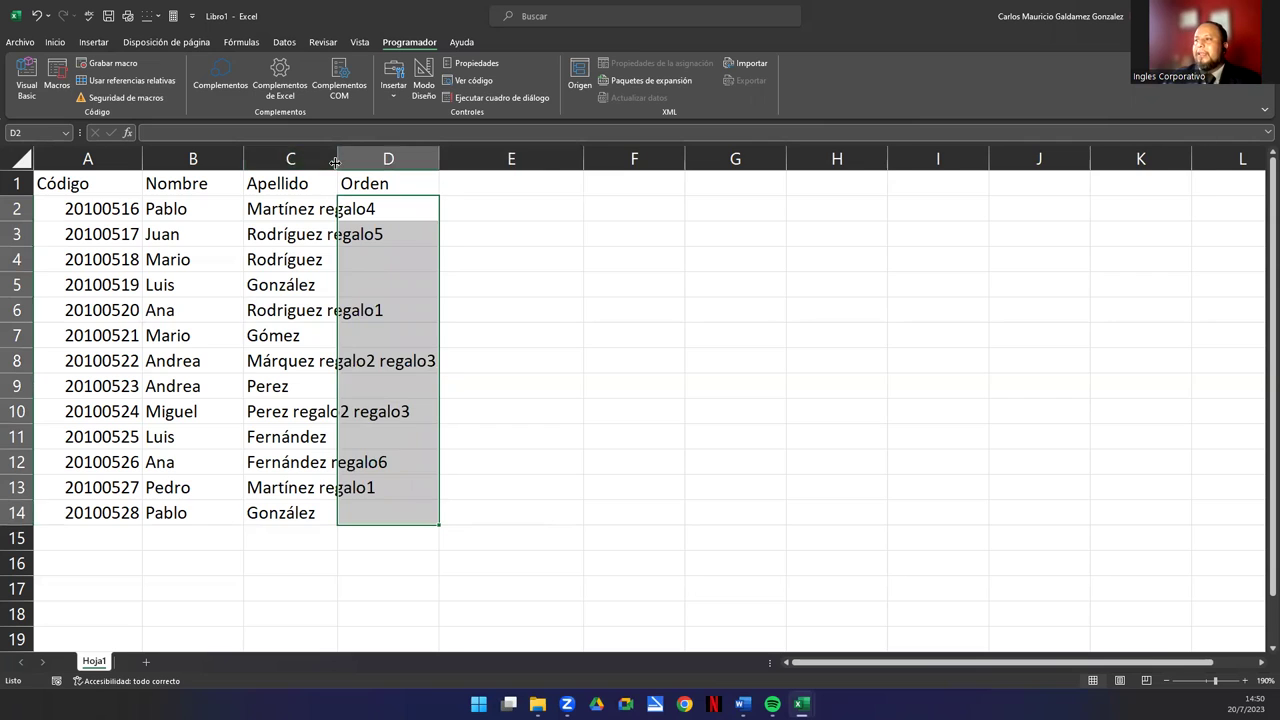
pyautogui.doubleClick(337, 159)
pyautogui.doubleClick(326, 208)
pyautogui.press('Left')
pyautogui.press('Left')
pyautogui.press('Delete')
pyautogui.press('Delete')
pyautogui.press('Delete')
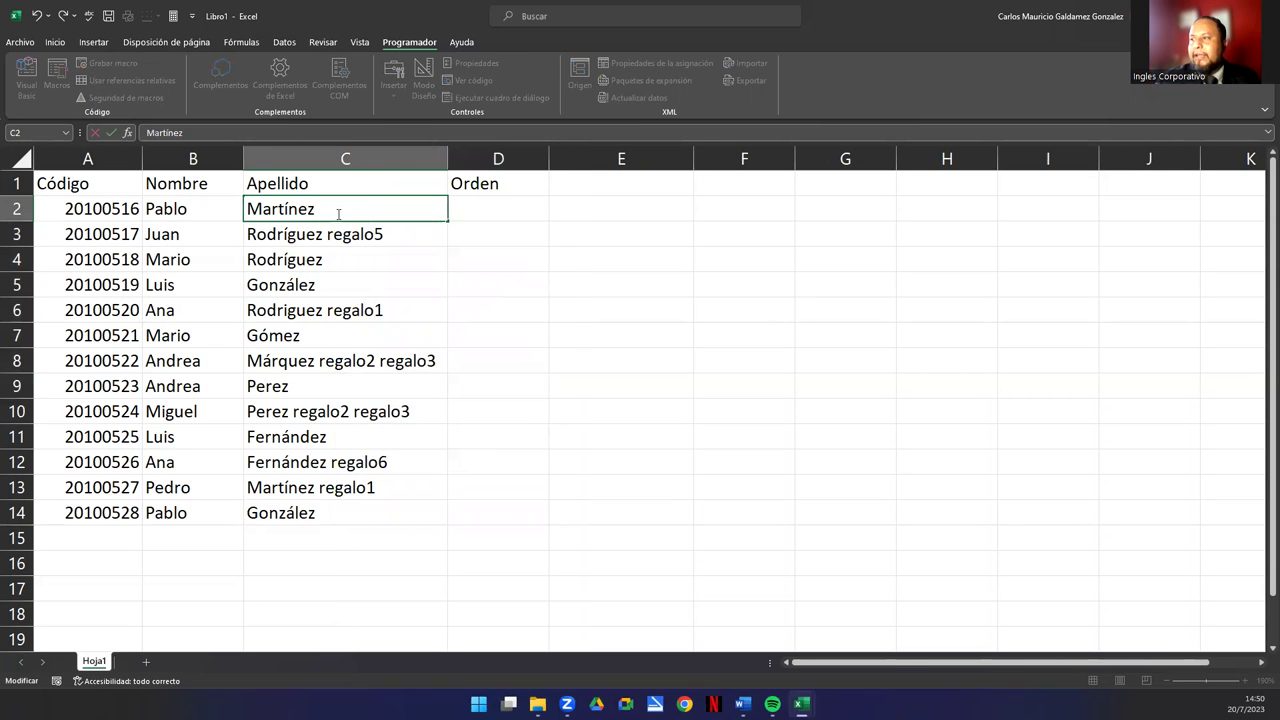
pyautogui.press('Return')
# Remove the regalo labels from C3, leaving Rodríguez, and from C6
pyautogui.press('F2')
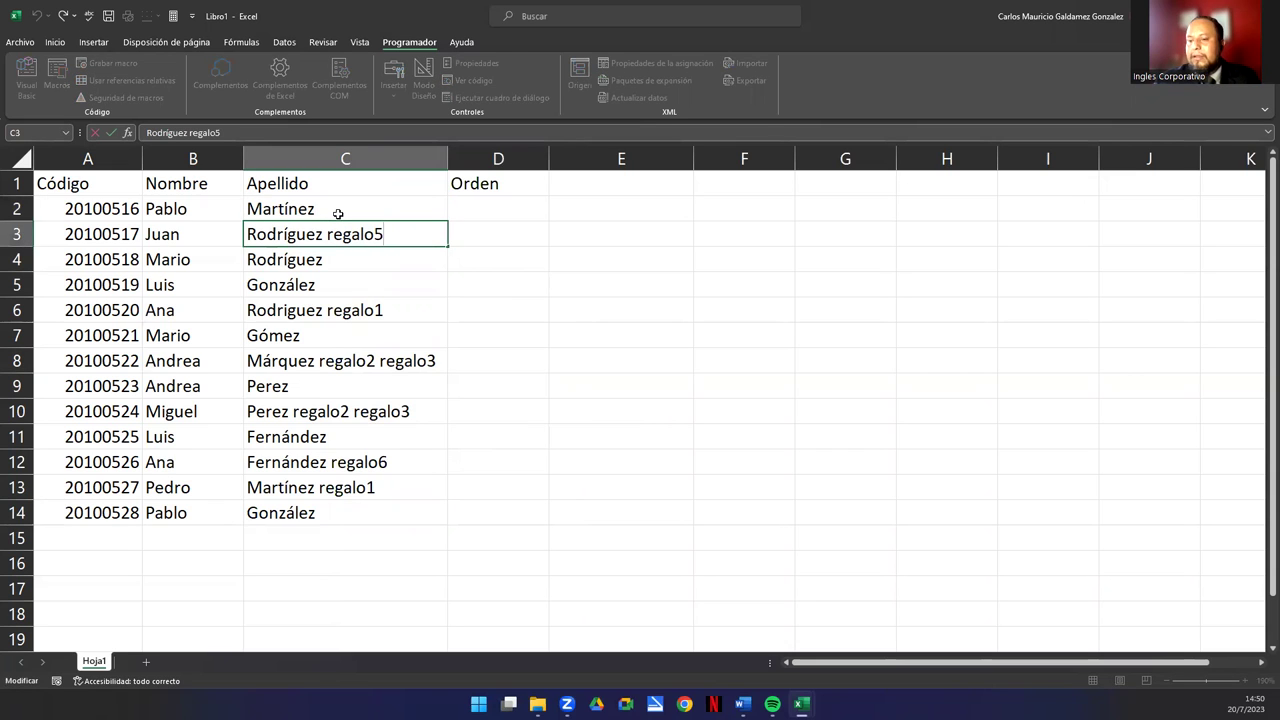
pyautogui.press('BackSpace')
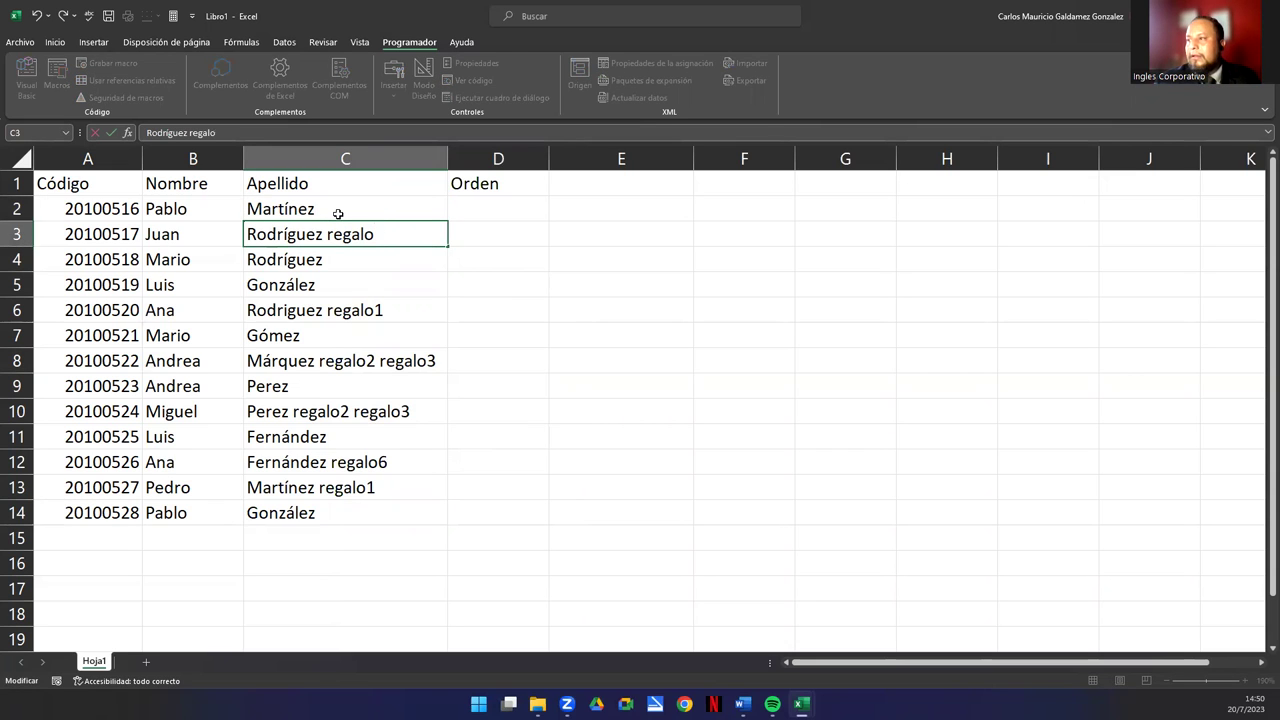
pyautogui.press('BackSpace')
pyautogui.press('BackSpace')
pyautogui.press('BackSpace')
pyautogui.press('BackSpace')
pyautogui.press('BackSpace')
pyautogui.press('BackSpace')
pyautogui.press('Return')
pyautogui.press('Down')
pyautogui.press('Down')
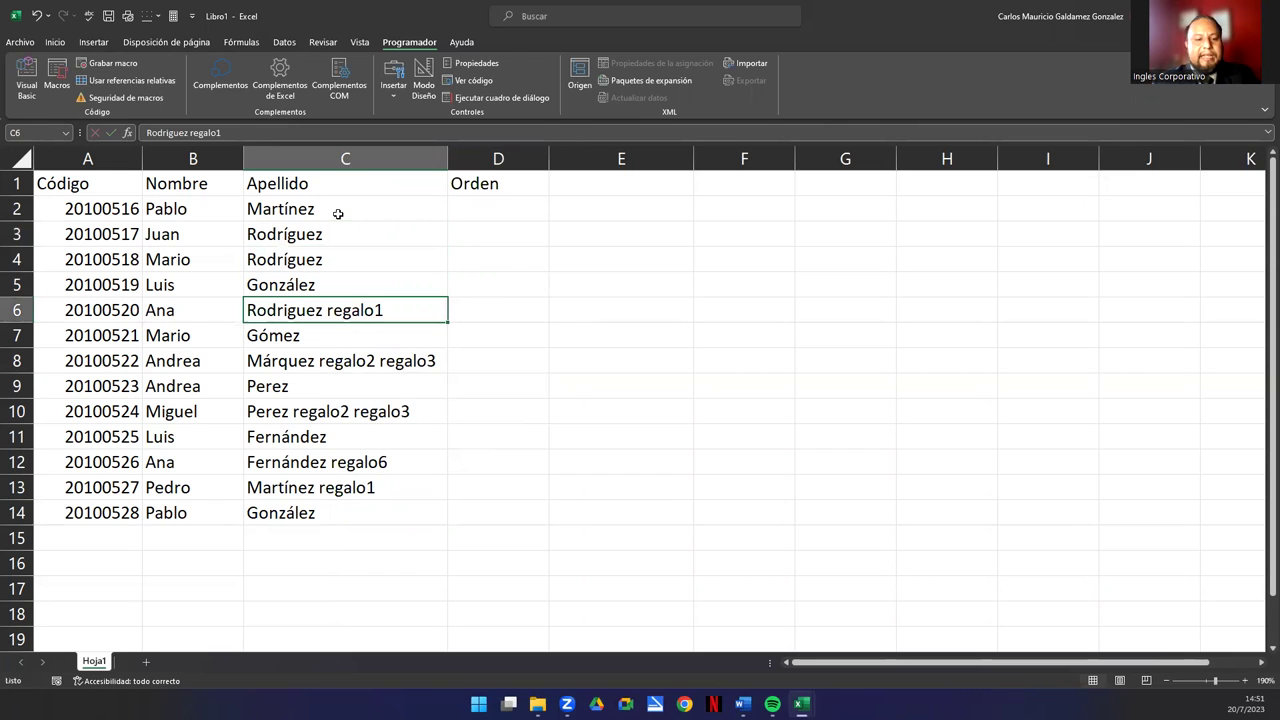
pyautogui.press('F2')
pyautogui.press('BackSpace')
# Strip the leftover regalo labels from the surnames in C8 and C10
pyautogui.press('BackSpace')
pyautogui.press('BackSpace')
pyautogui.press('BackSpace')
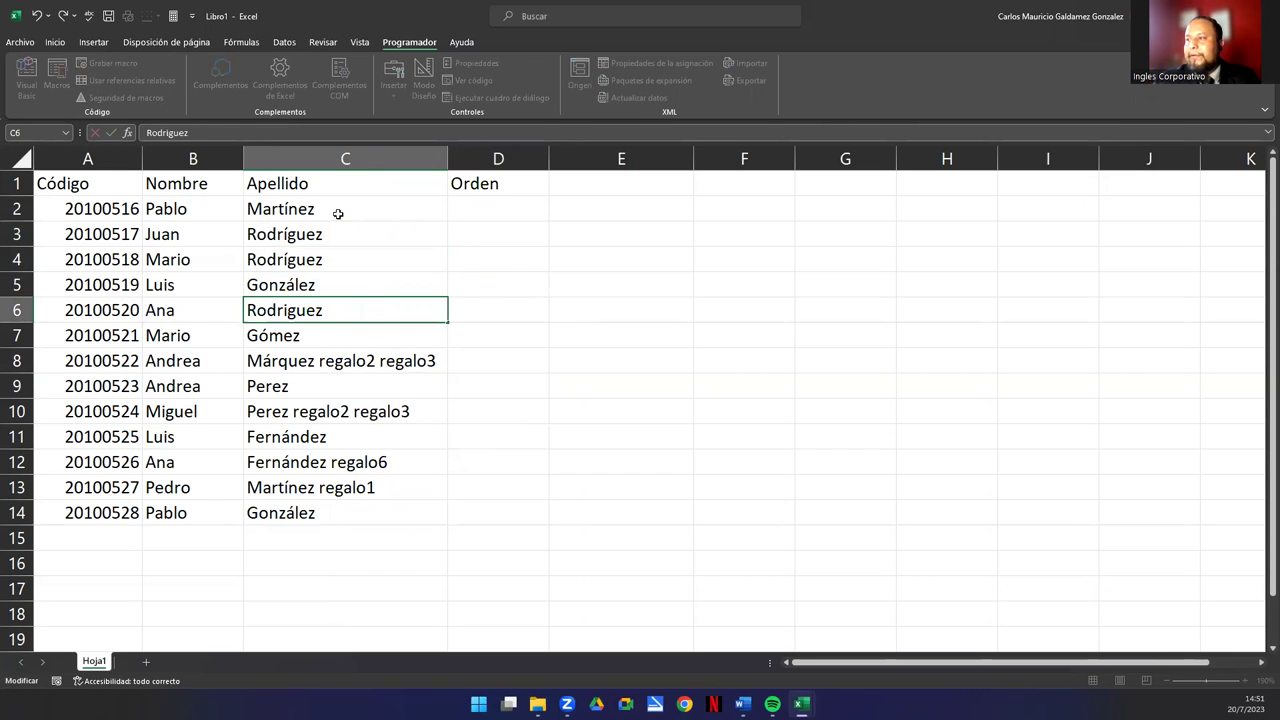
pyautogui.press('Return')
pyautogui.press('Down')
pyautogui.press('F2')
pyautogui.press('BackSpace')
pyautogui.press('BackSpace')
pyautogui.press('BackSpace')
pyautogui.press('BackSpace')
pyautogui.press('BackSpace')
pyautogui.press('BackSpace')
pyautogui.press('BackSpace')
pyautogui.press('BackSpace')
pyautogui.press('BackSpace')
pyautogui.press('BackSpace')
pyautogui.press('Return')
pyautogui.press('Down')
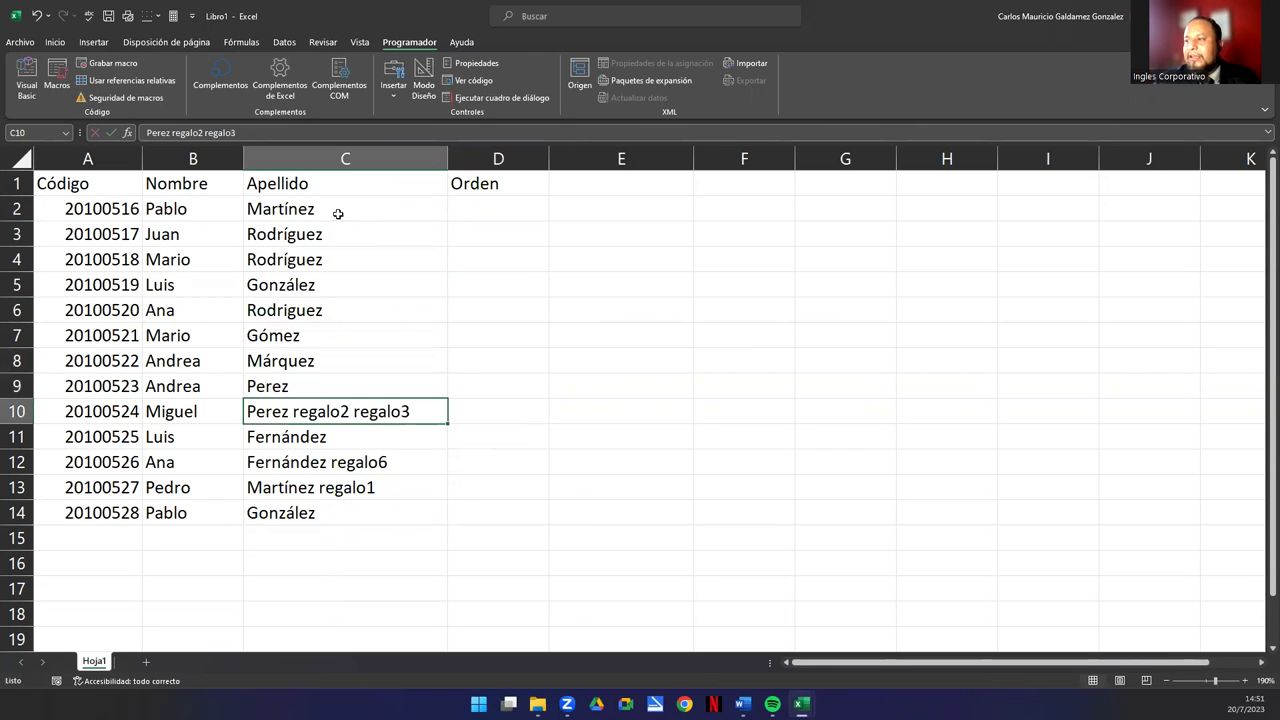
pyautogui.press('F2')
pyautogui.press('BackSpace')
pyautogui.press('BackSpace')
pyautogui.press('BackSpace')
pyautogui.press('BackSpace')
pyautogui.press('BackSpace')
pyautogui.press('BackSpace')
pyautogui.press('BackSpace')
pyautogui.press('BackSpace')
pyautogui.press('BackSpace')
pyautogui.press('BackSpace')
# Restore Fernández in C12 and Martínez in C13, then fit column C to the surnames
pyautogui.press('Return')
pyautogui.press('Down')
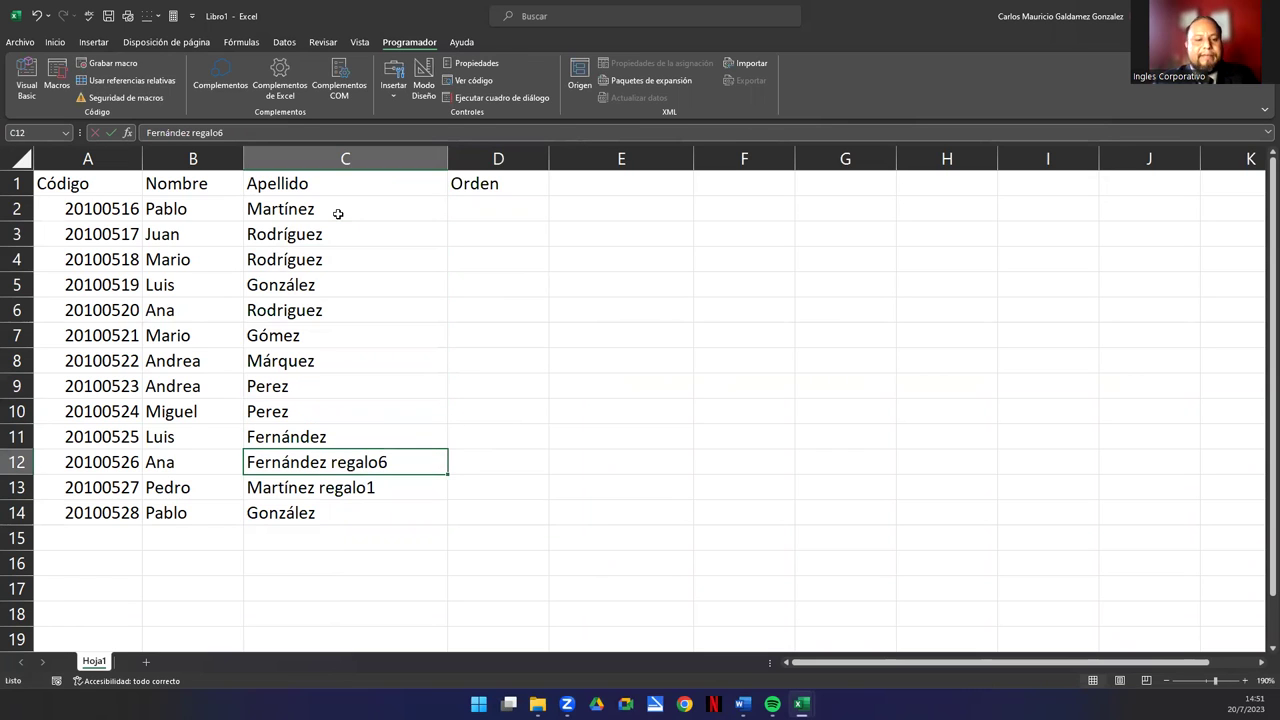
pyautogui.press('F2')
pyautogui.press('BackSpace')
pyautogui.press('BackSpace')
pyautogui.press('BackSpace')
pyautogui.press('BackSpace')
pyautogui.press('BackSpace')
pyautogui.press('BackSpace')
pyautogui.press('BackSpace')
pyautogui.press('BackSpace')
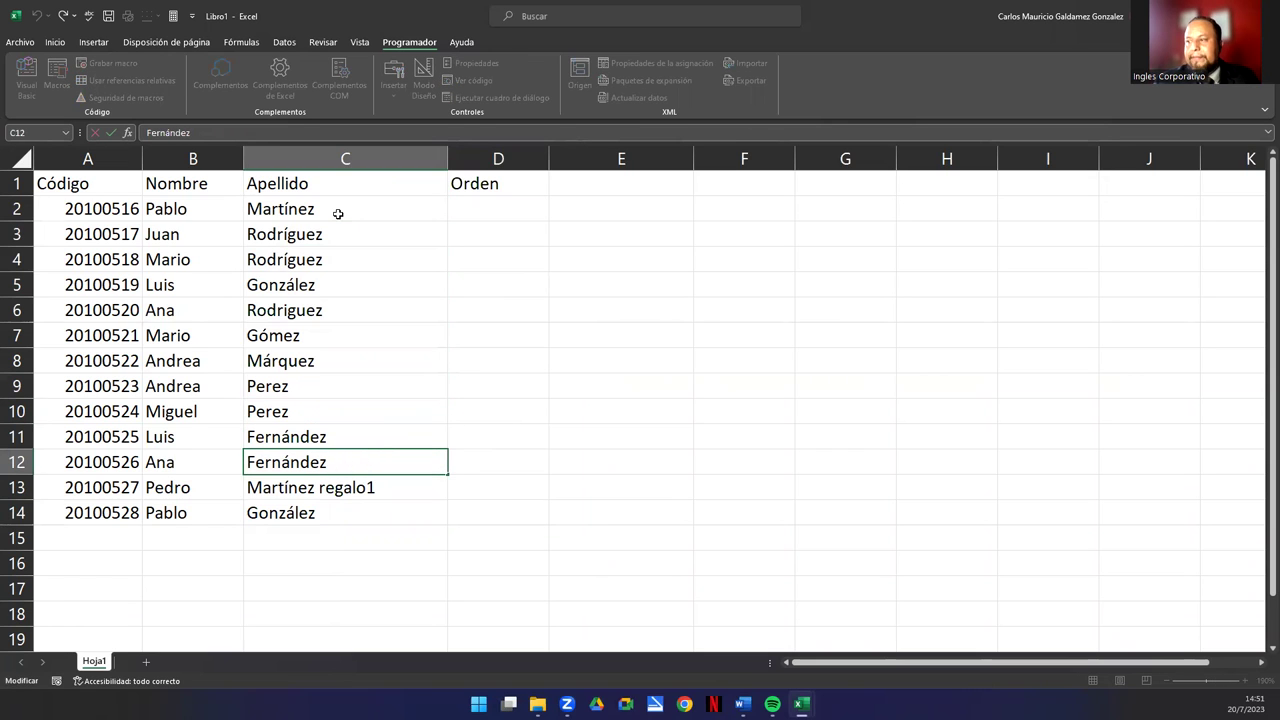
pyautogui.press('Return')
pyautogui.press('F2')
pyautogui.press('BackSpace')
pyautogui.press('BackSpace')
pyautogui.press('BackSpace')
pyautogui.press('BackSpace')
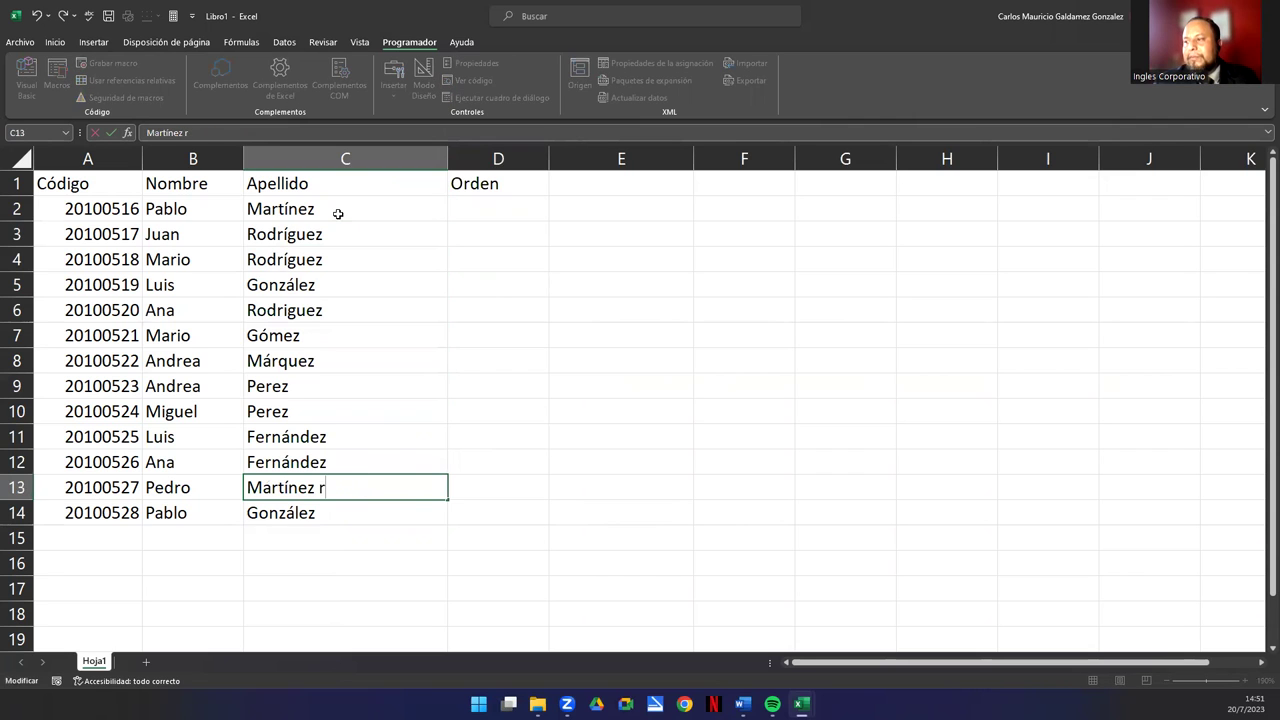
pyautogui.press('Return')
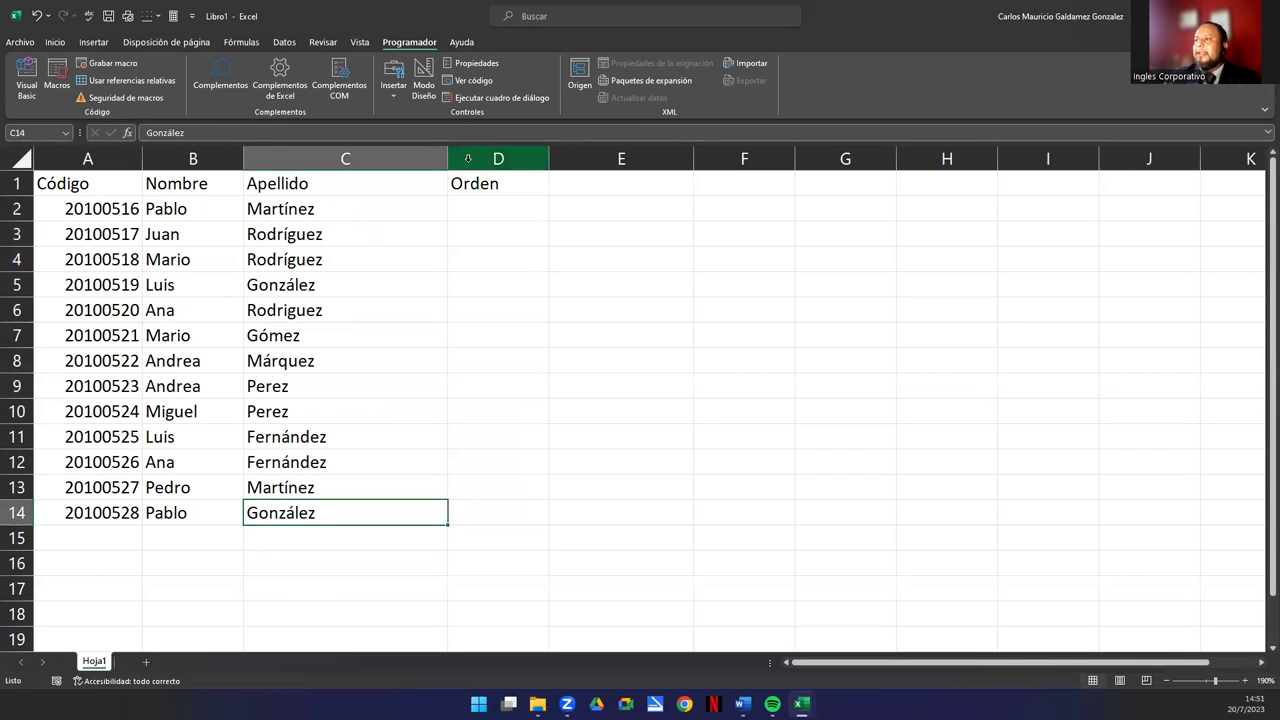
pyautogui.doubleClick(450, 152)
# Run the sorteo1 macro from the VBA editor, drawing 5 gifts
pyautogui.click(382, 203)
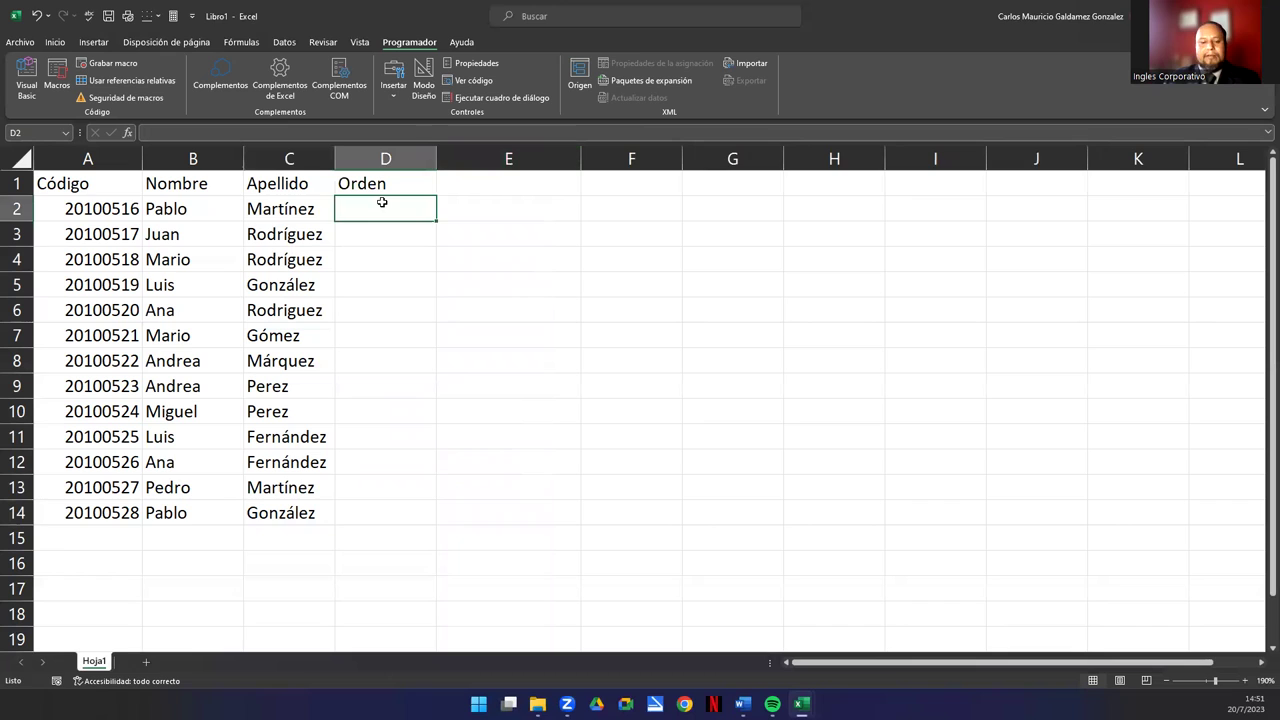
pyautogui.hotkey('alt', 'F11')
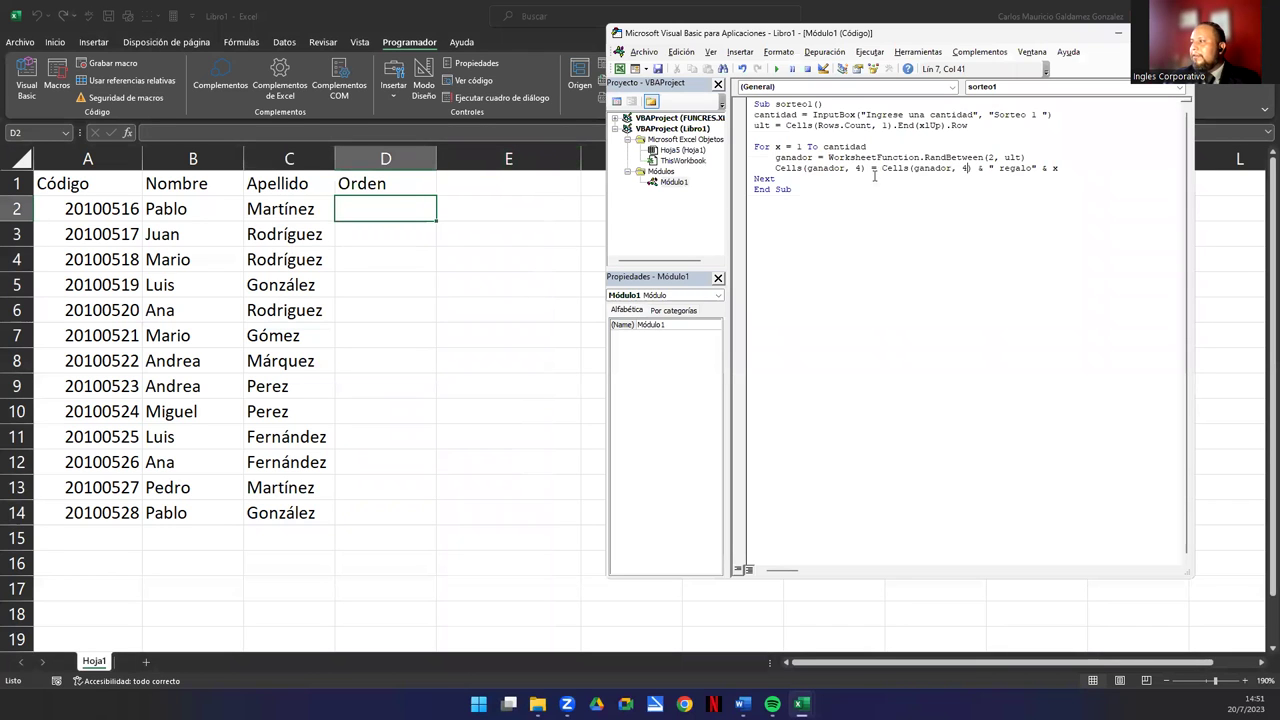
pyautogui.doubleClick(857, 168)
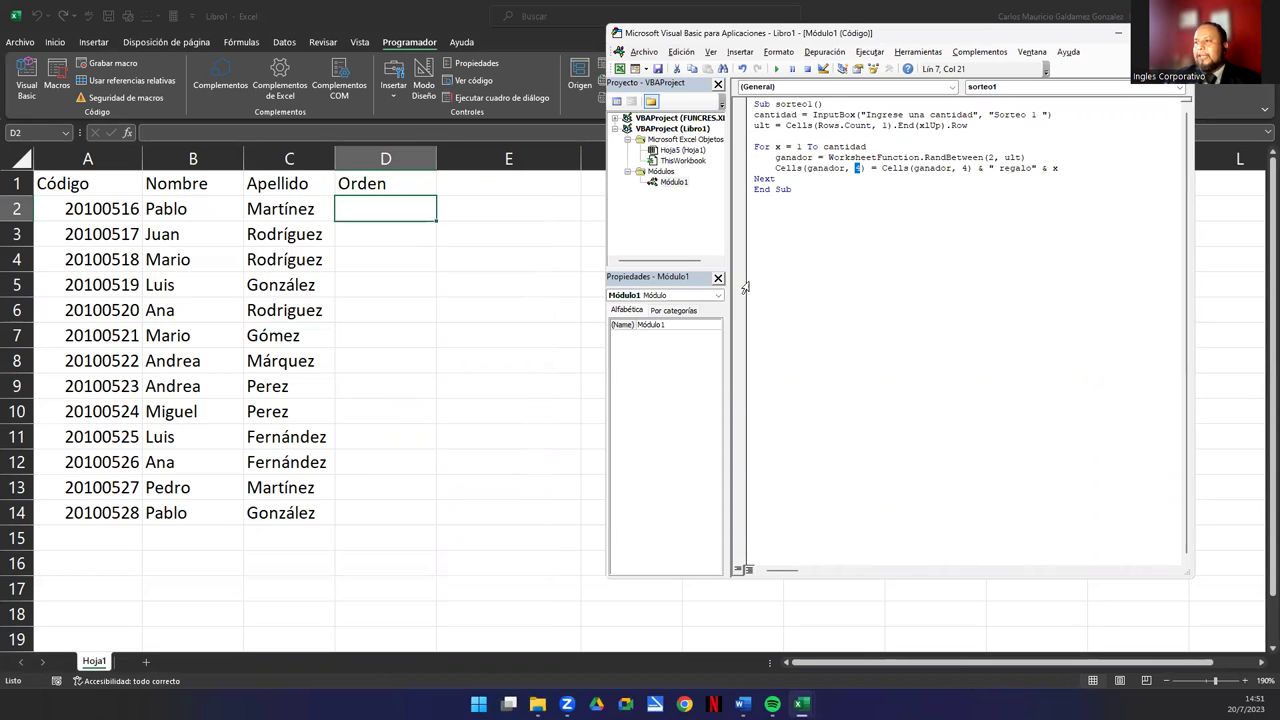
pyautogui.click(860, 168)
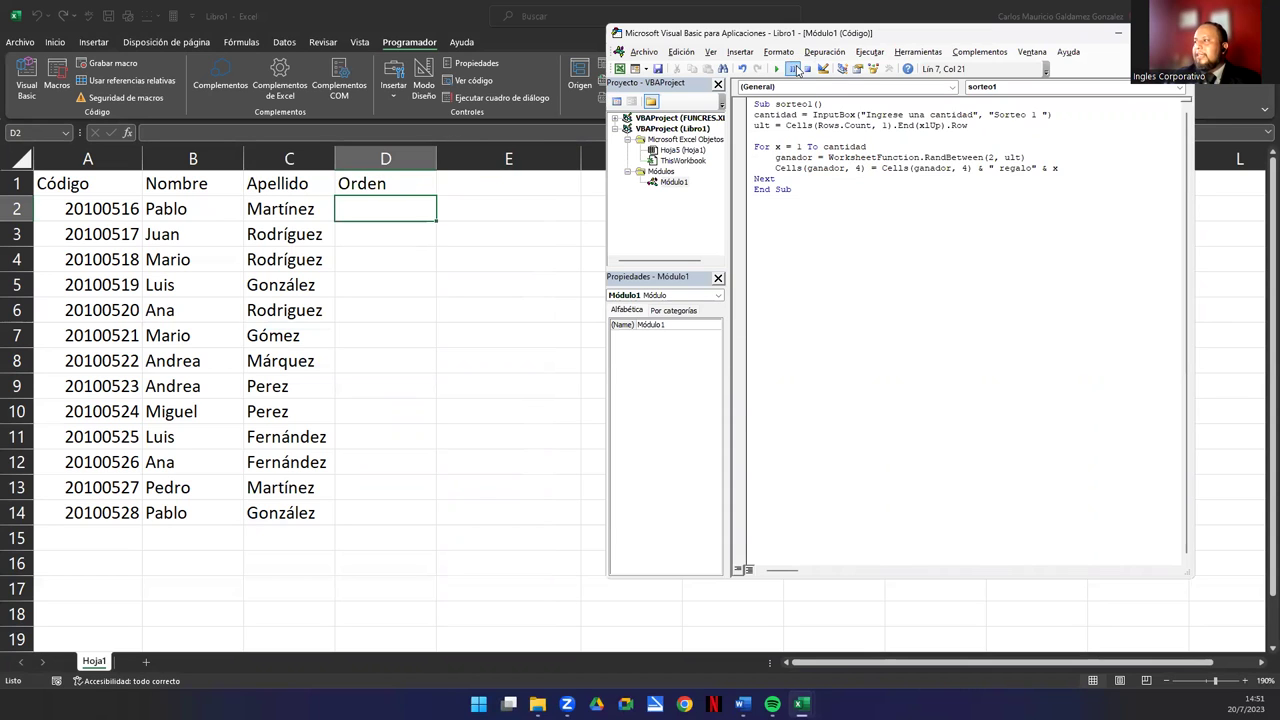
pyautogui.click(775, 70)
pyautogui.write('5')
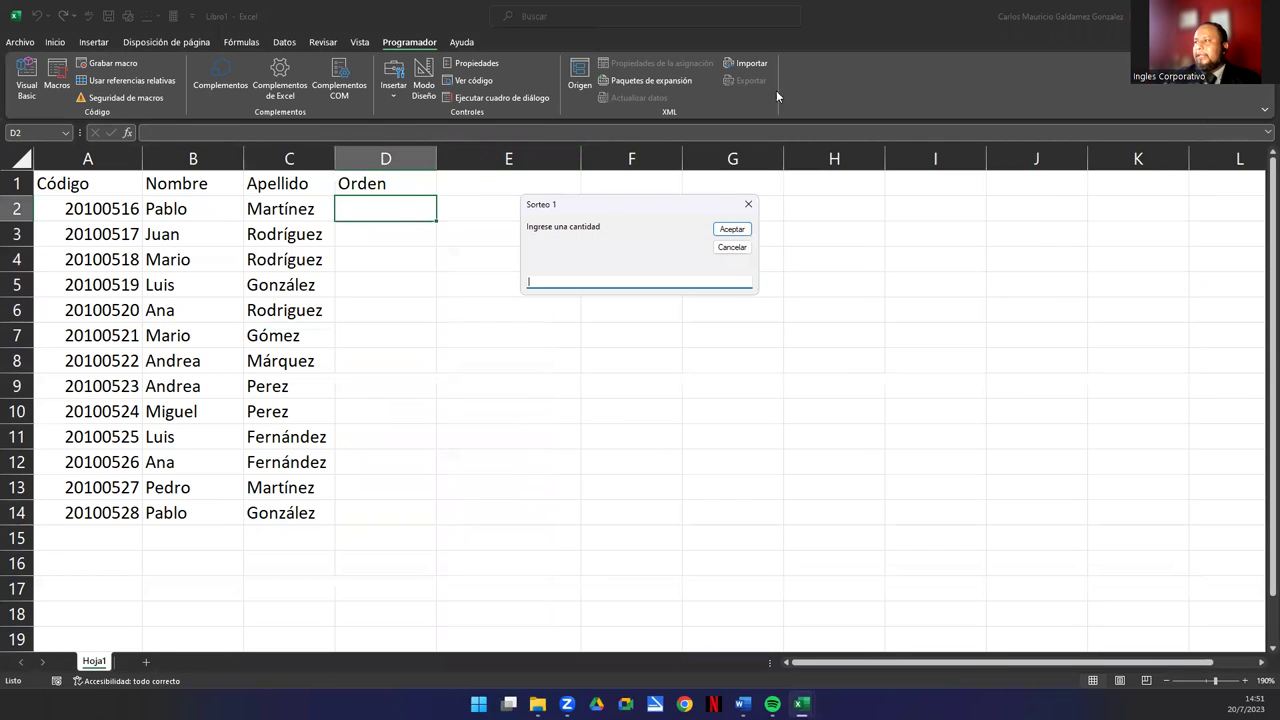
pyautogui.click(732, 229)
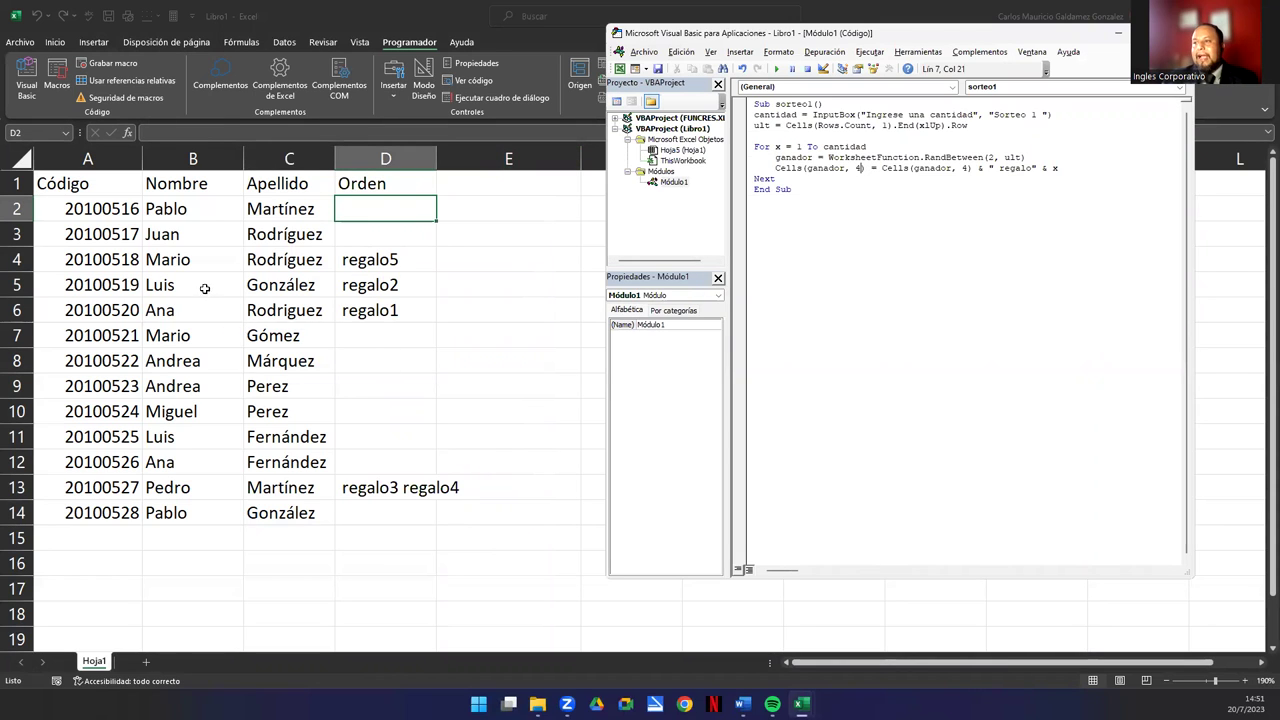
# Check the drawn labels in column D, including the double regalo3/regalo4 entry on row 13
pyautogui.click(377, 262)
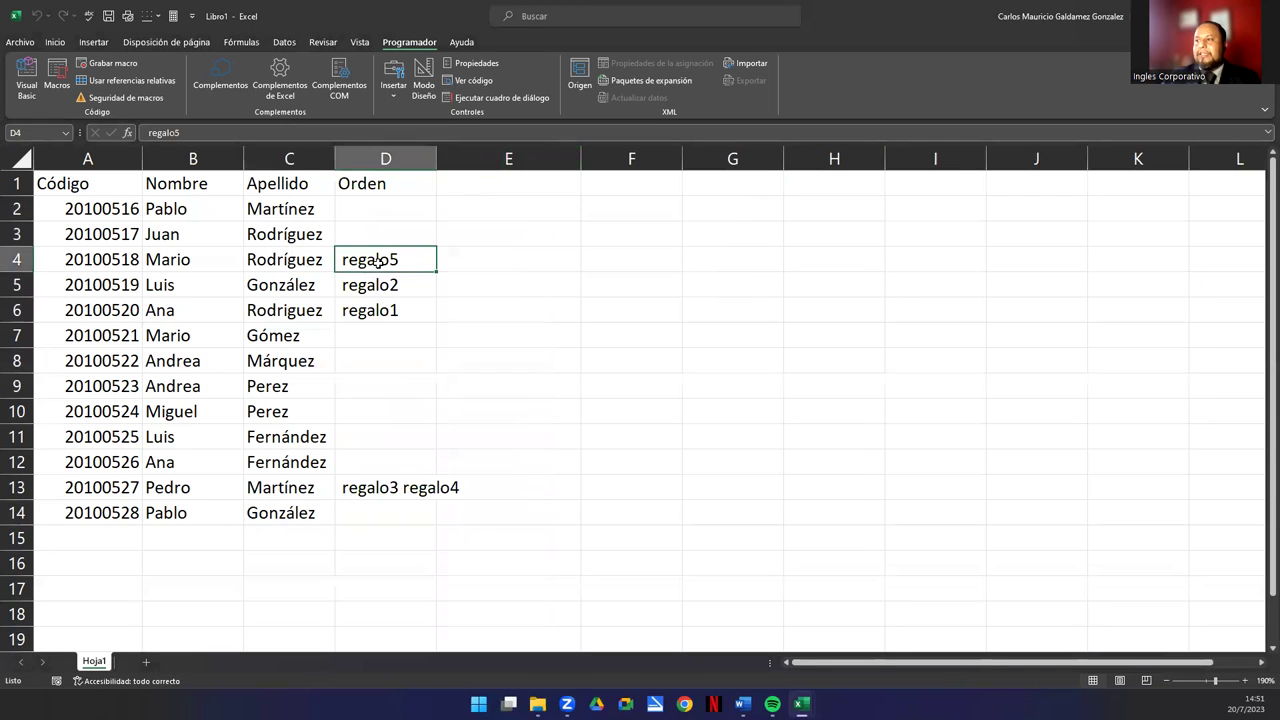
pyautogui.click(346, 287)
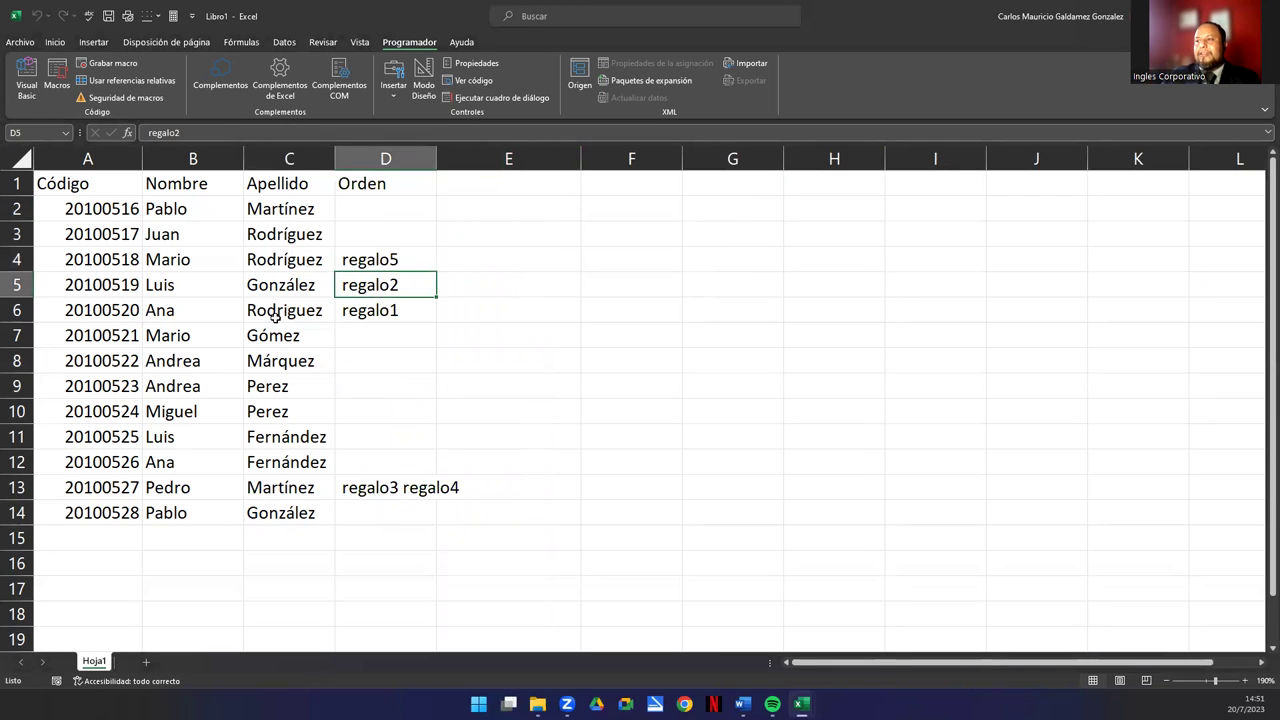
pyautogui.moveTo(375, 317); pyautogui.dragTo(380, 337)
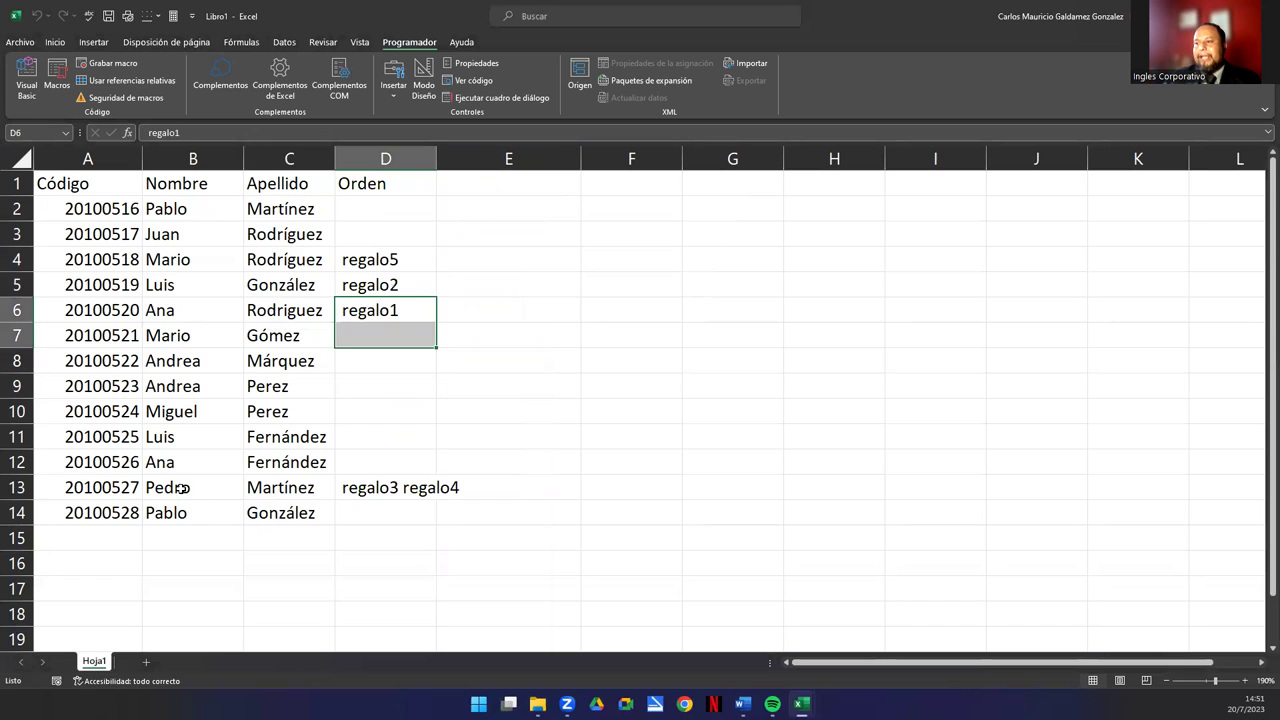
pyautogui.moveTo(184, 492); pyautogui.dragTo(440, 500)
pyautogui.click(425, 495)
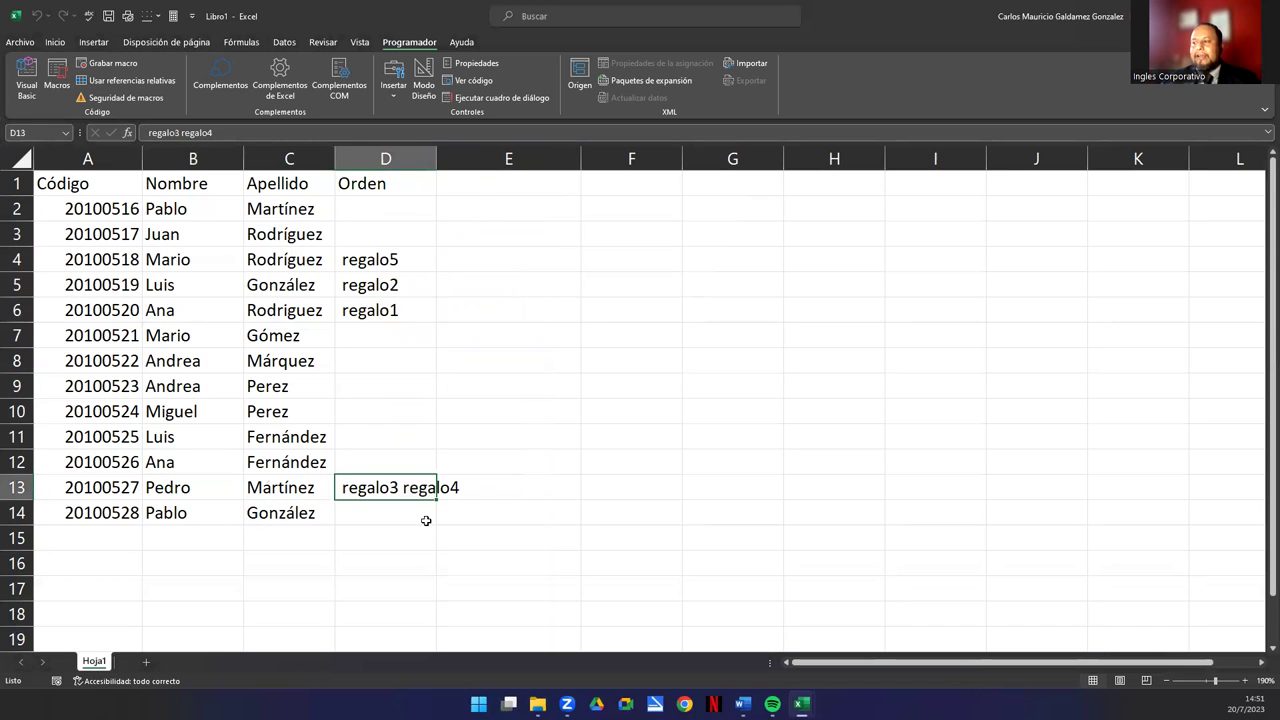
# Change the macro's gift label from " regalo " to "Regalo " with a capital R
pyautogui.moveTo(801, 703)
pyautogui.click(858, 662)
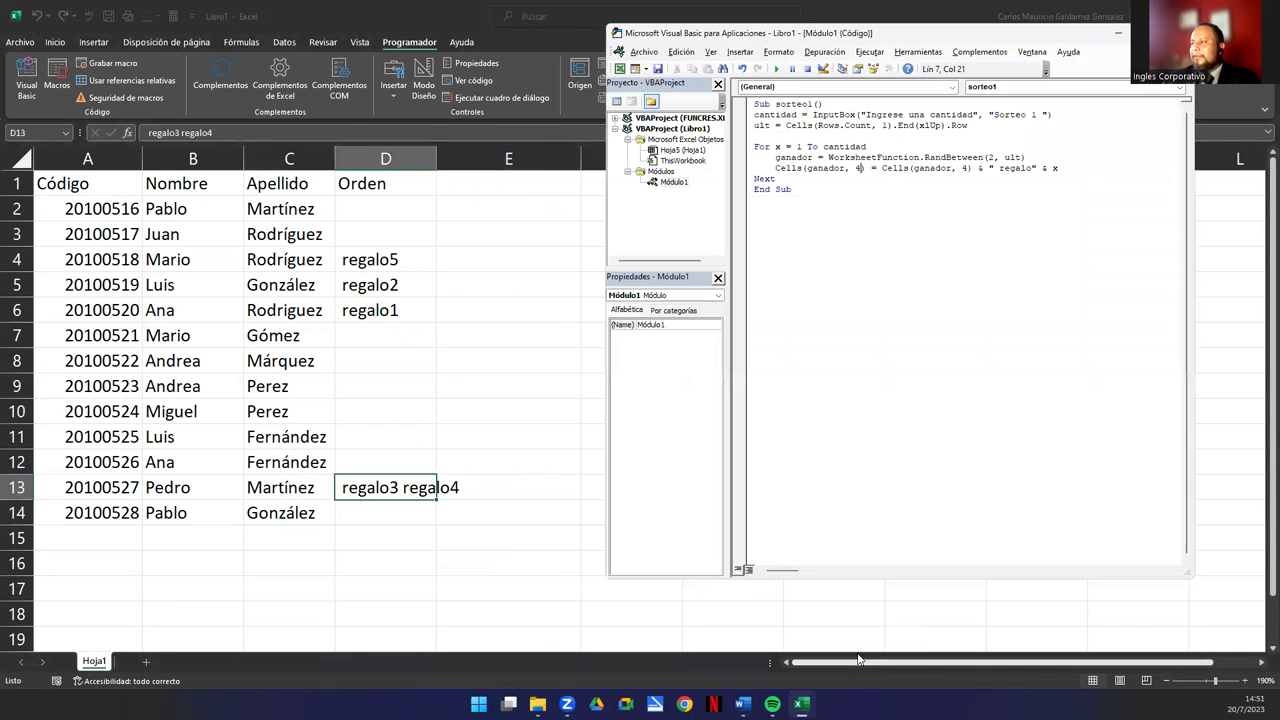
pyautogui.click(1033, 168)
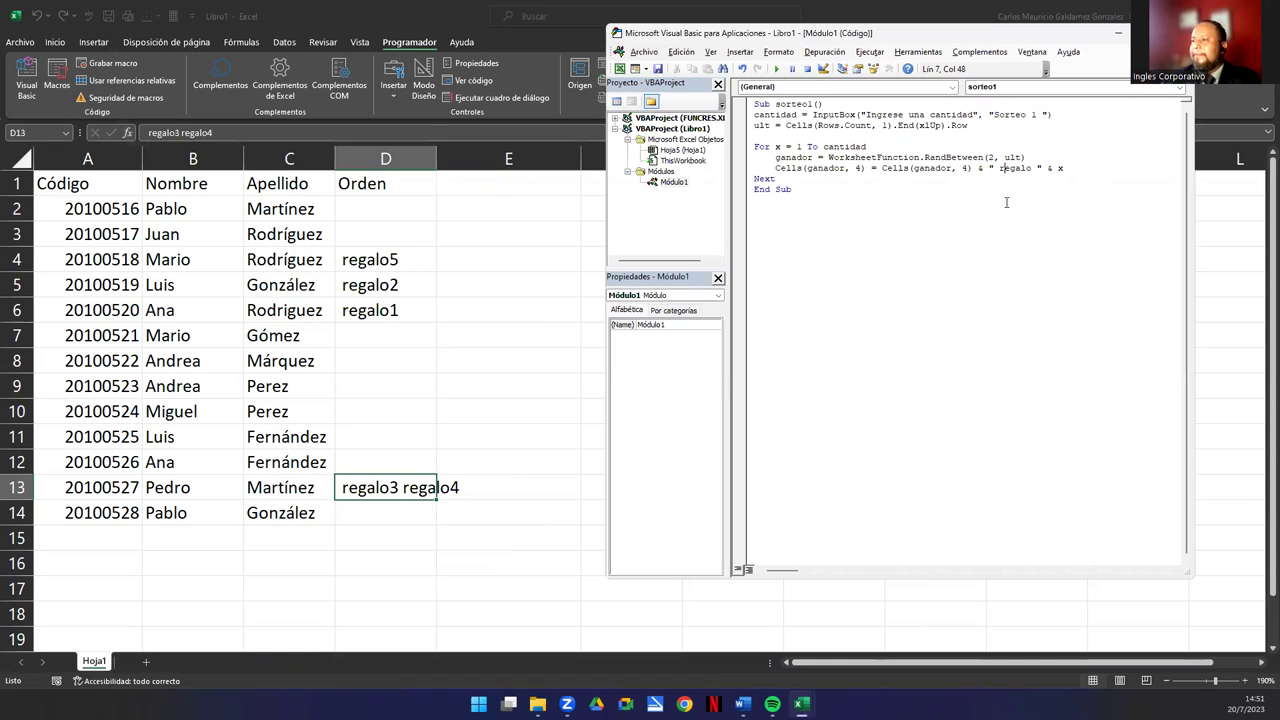
pyautogui.press('BackSpace')
pyautogui.press('BackSpace')
pyautogui.write('R')
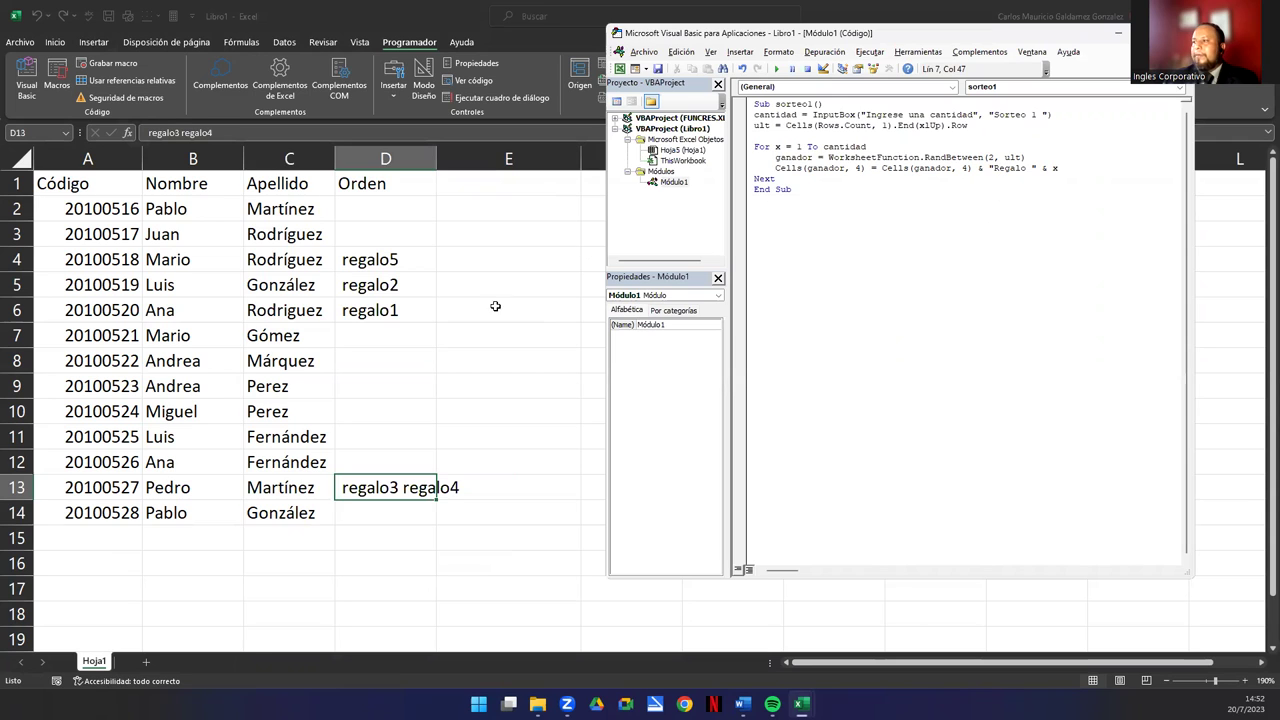
# Clear the old regalo results from D2:D14 in the Orden column
pyautogui.moveTo(398, 212); pyautogui.dragTo(373, 508)
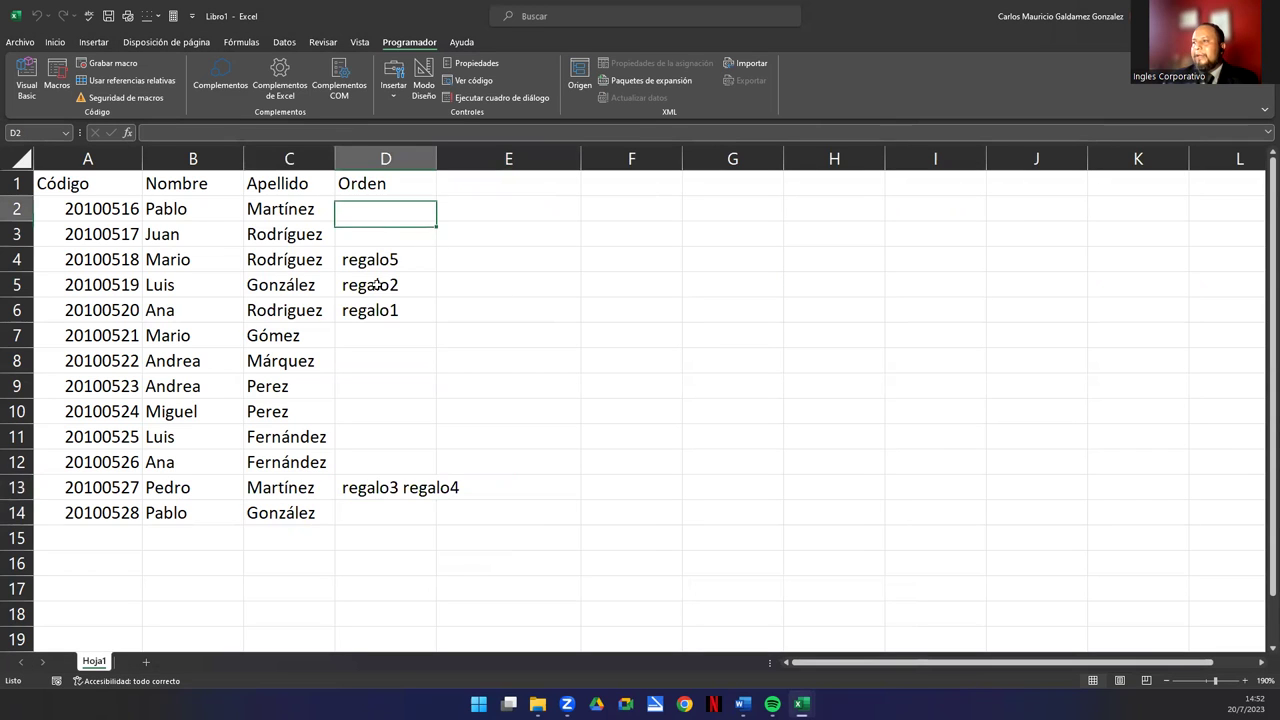
pyautogui.press('Delete')
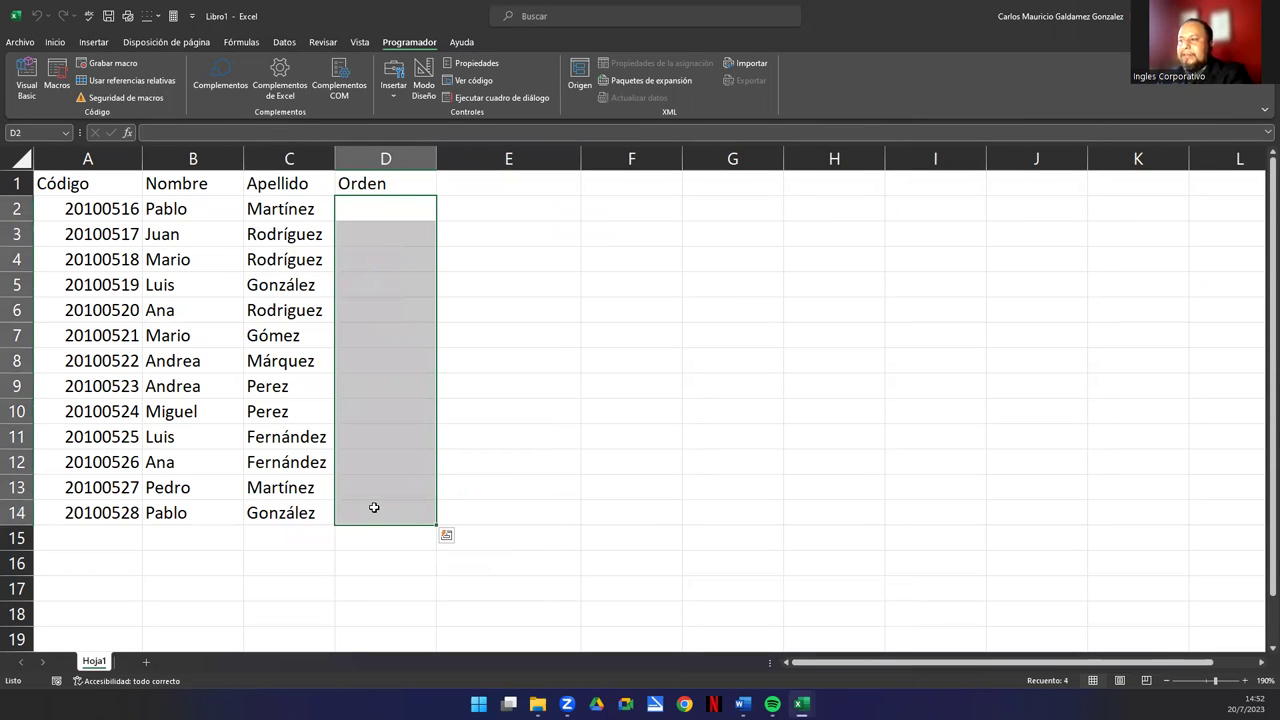
pyautogui.click(402, 204)
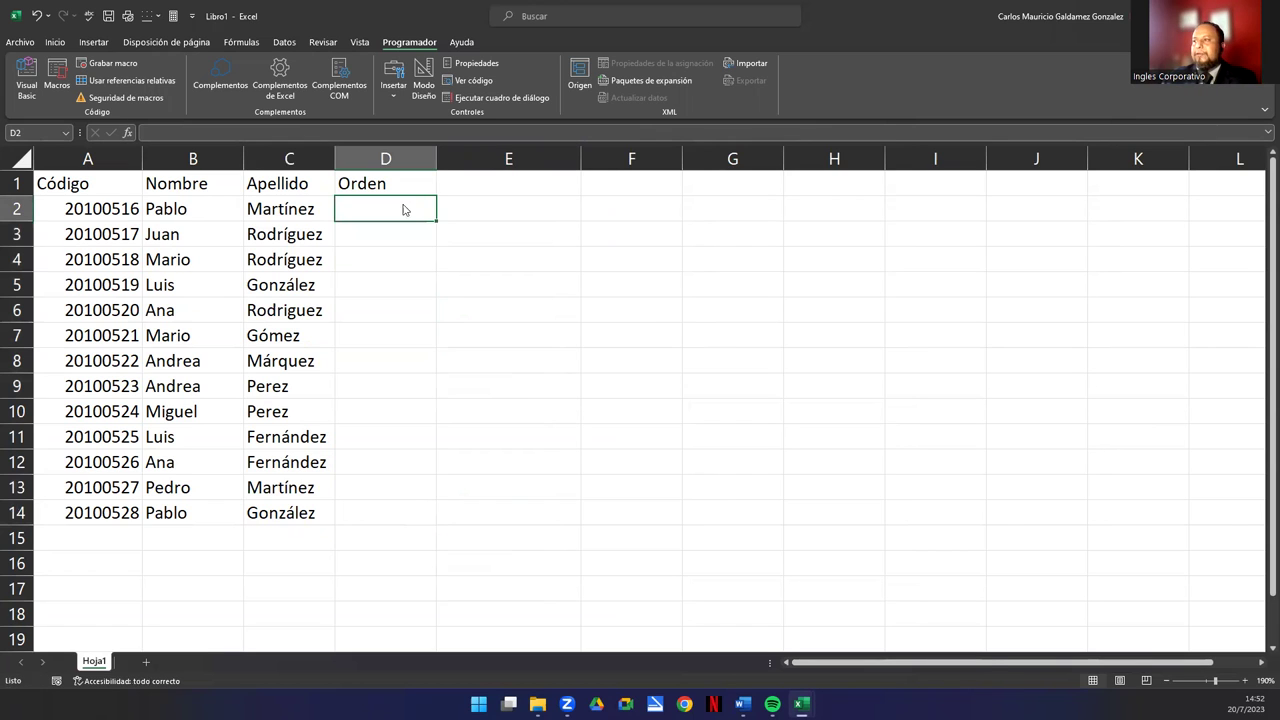
pyautogui.hotkey('alt', 'F11')
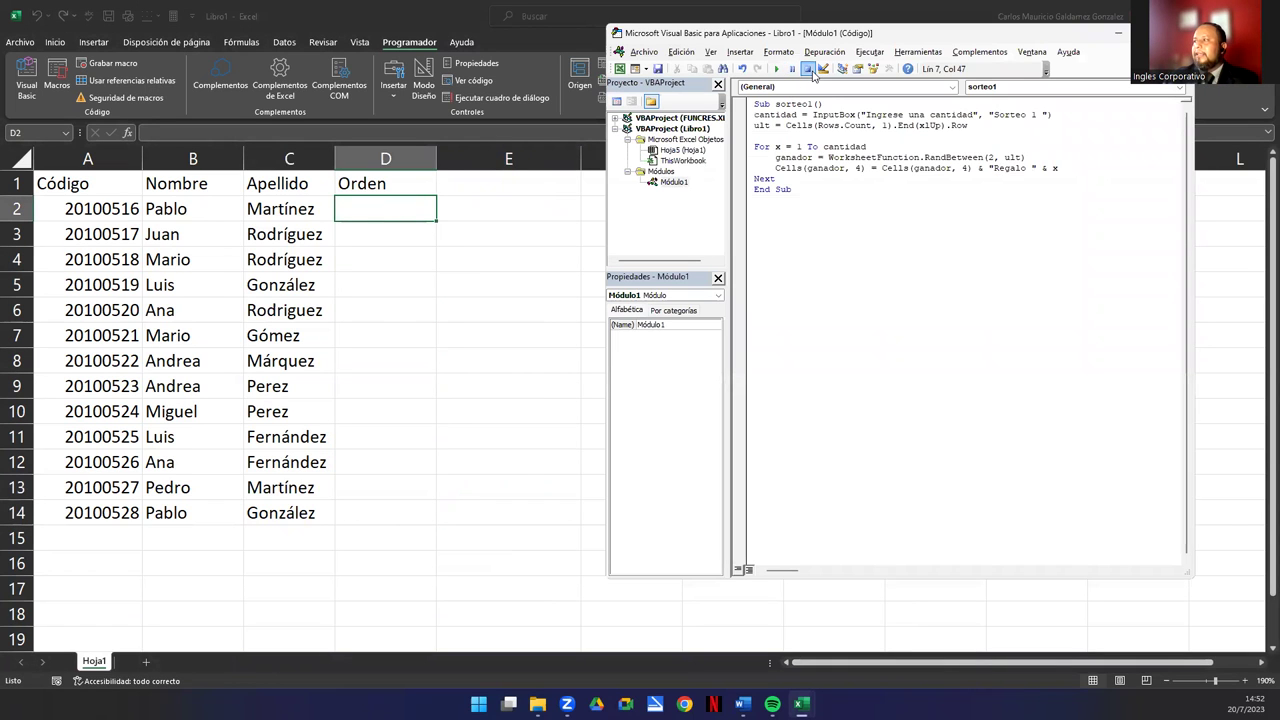
# Rerun sorteo1 to write Regalo 1–7 into the Orden column and autofit column D
pyautogui.click(777, 69)
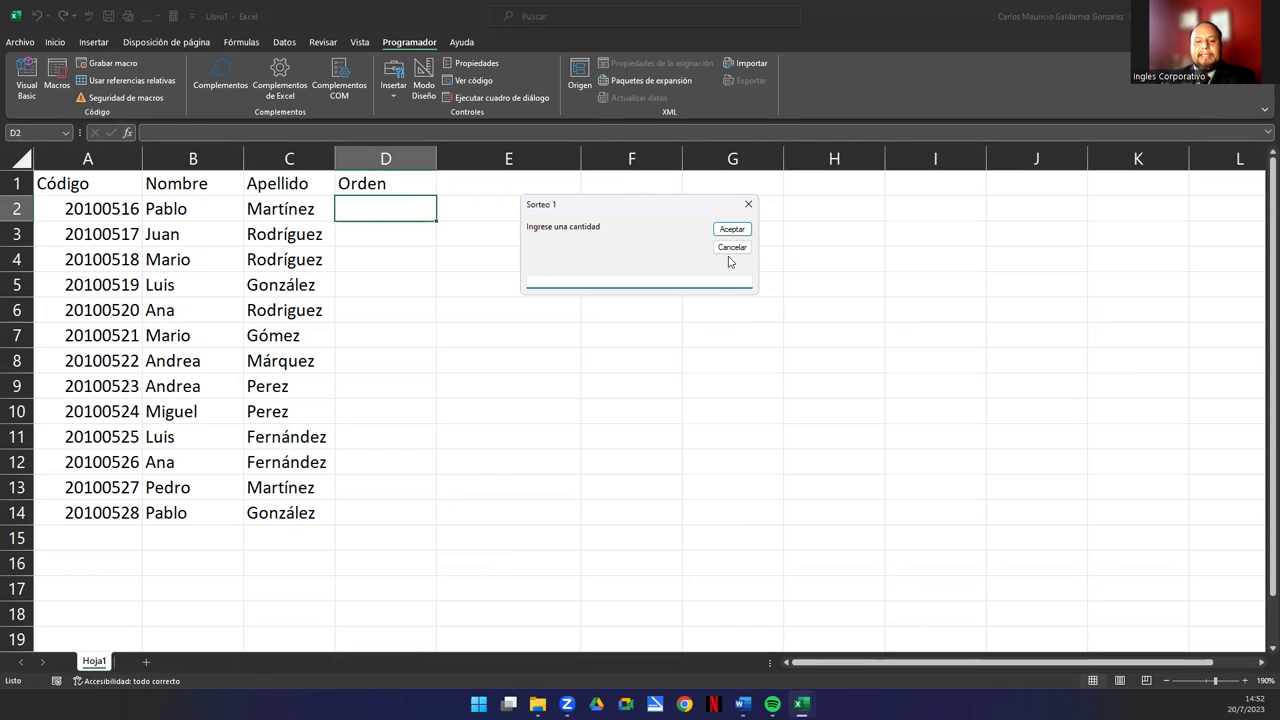
pyautogui.write('7')
pyautogui.click(740, 232)
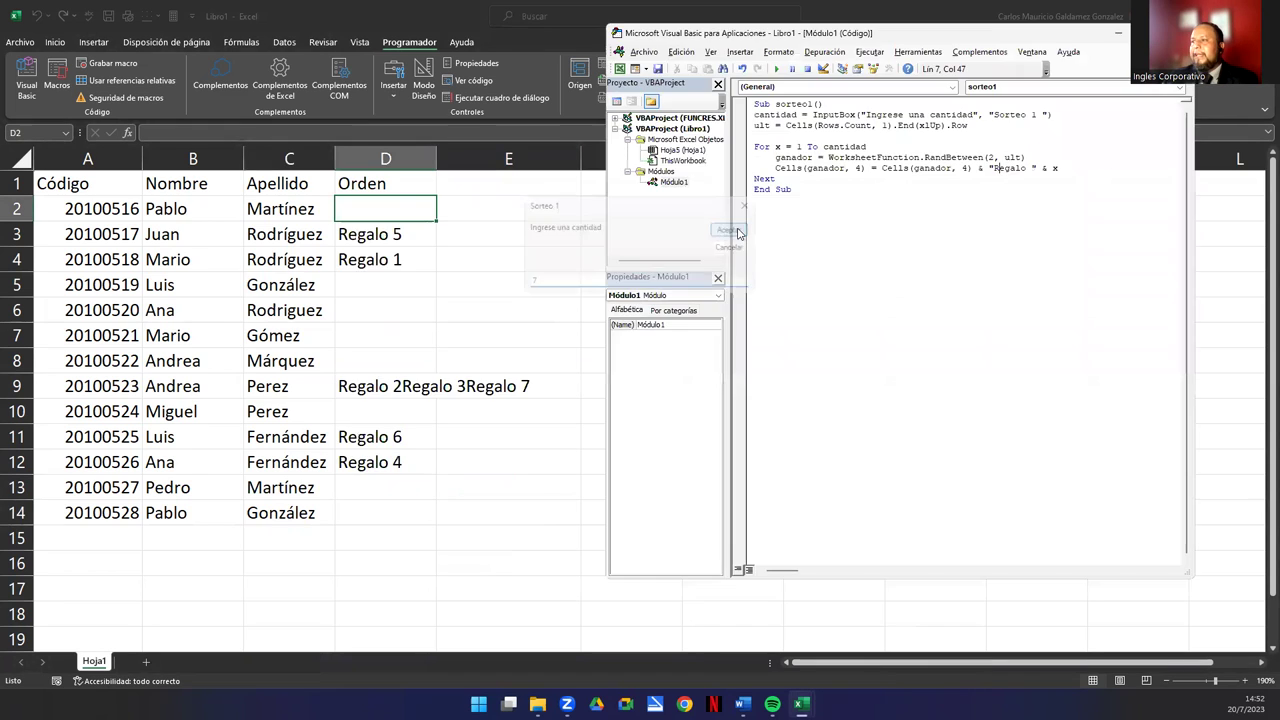
pyautogui.click(437, 160)
pyautogui.doubleClick(437, 160)
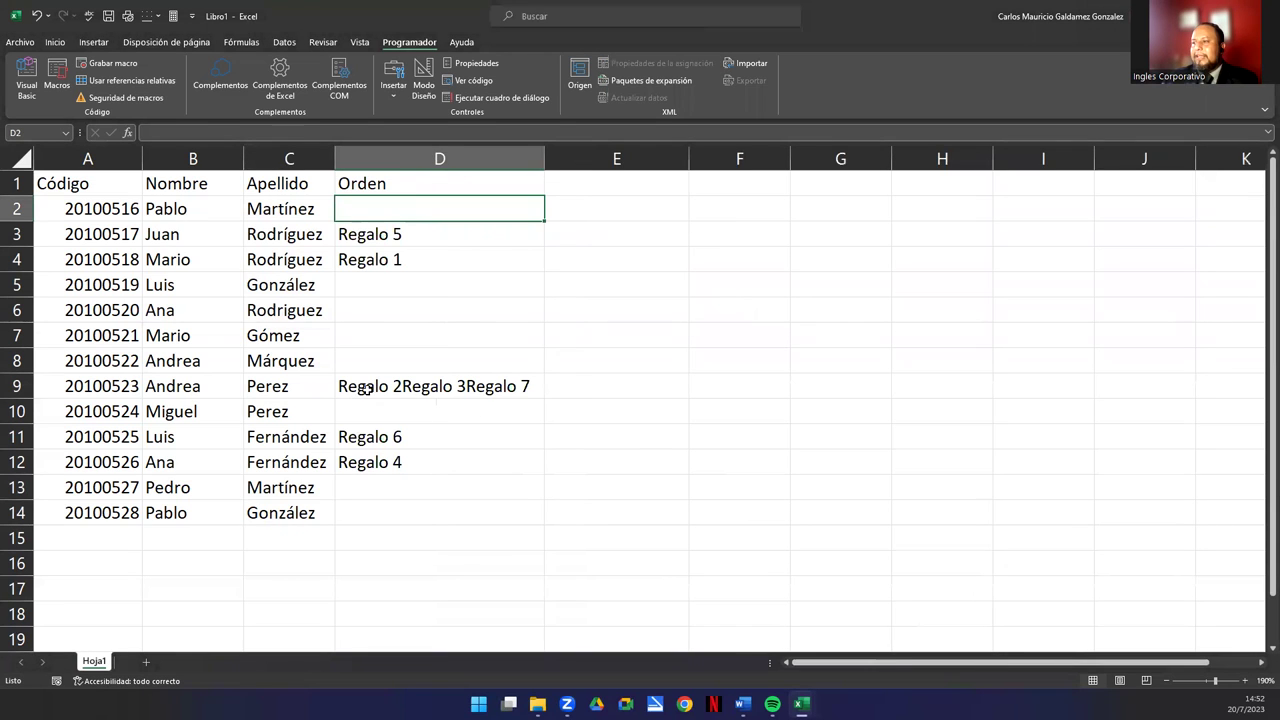
pyautogui.moveTo(357, 203); pyautogui.dragTo(384, 508)
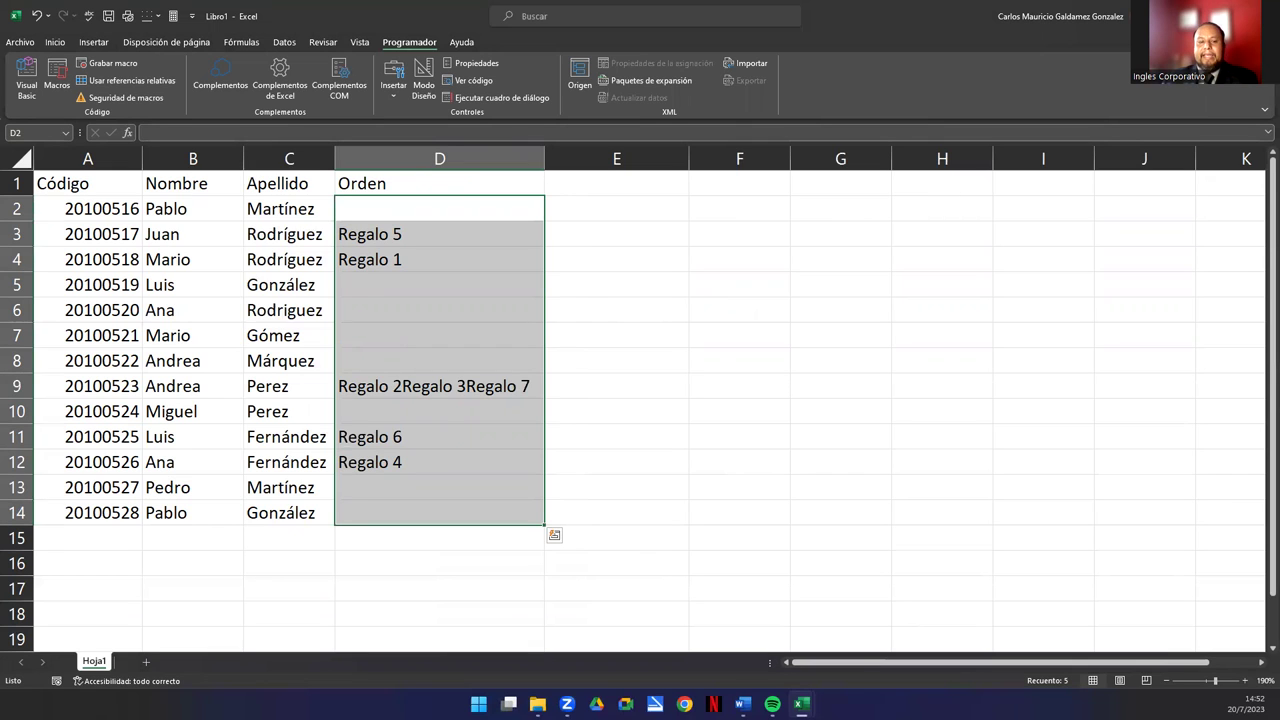
pyautogui.hotkey('alt', 'F11')
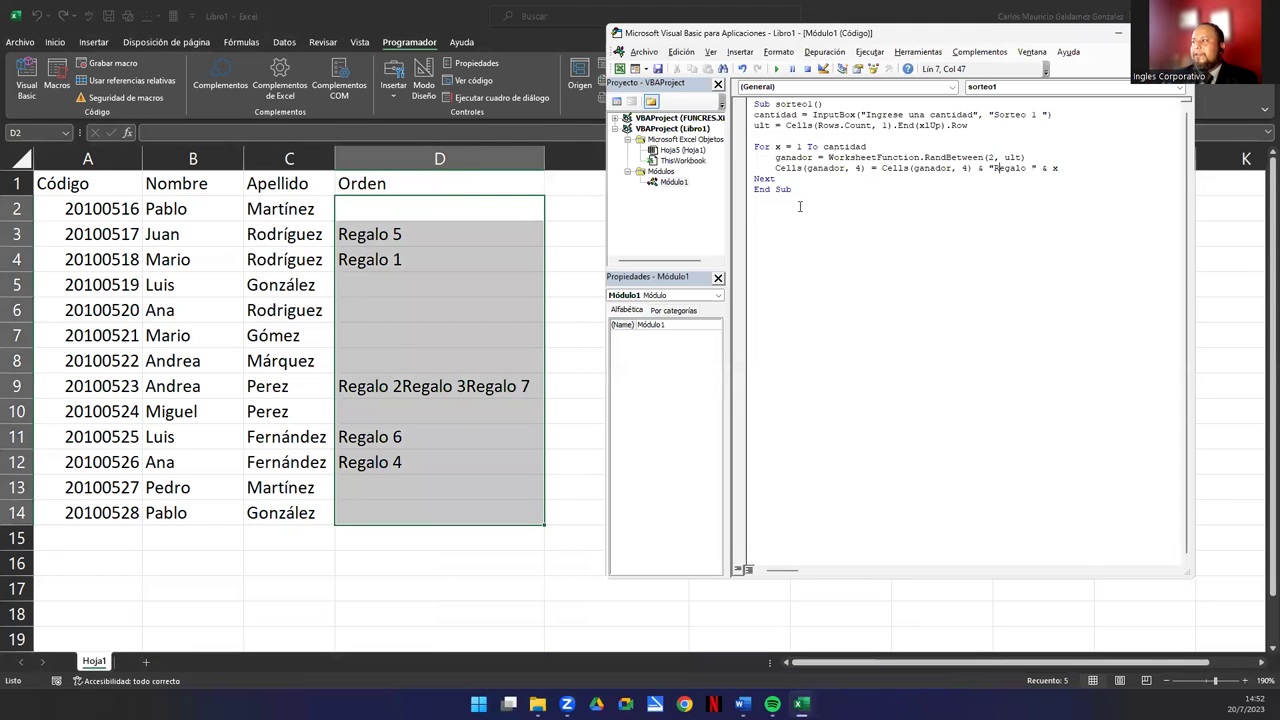